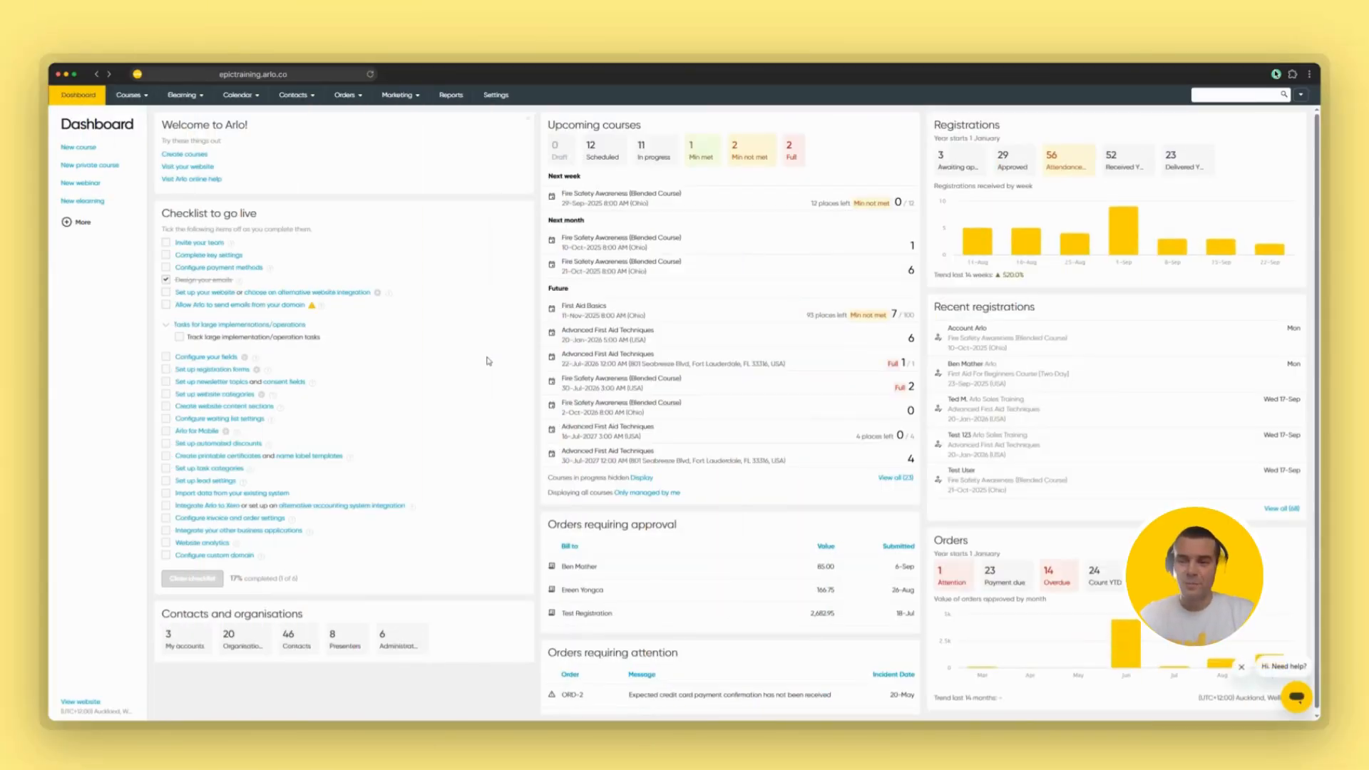
Step: Start a new course template for a course that has not been run before and continue to its general details
{"action": "left_click", "coordinate": [129, 95]}
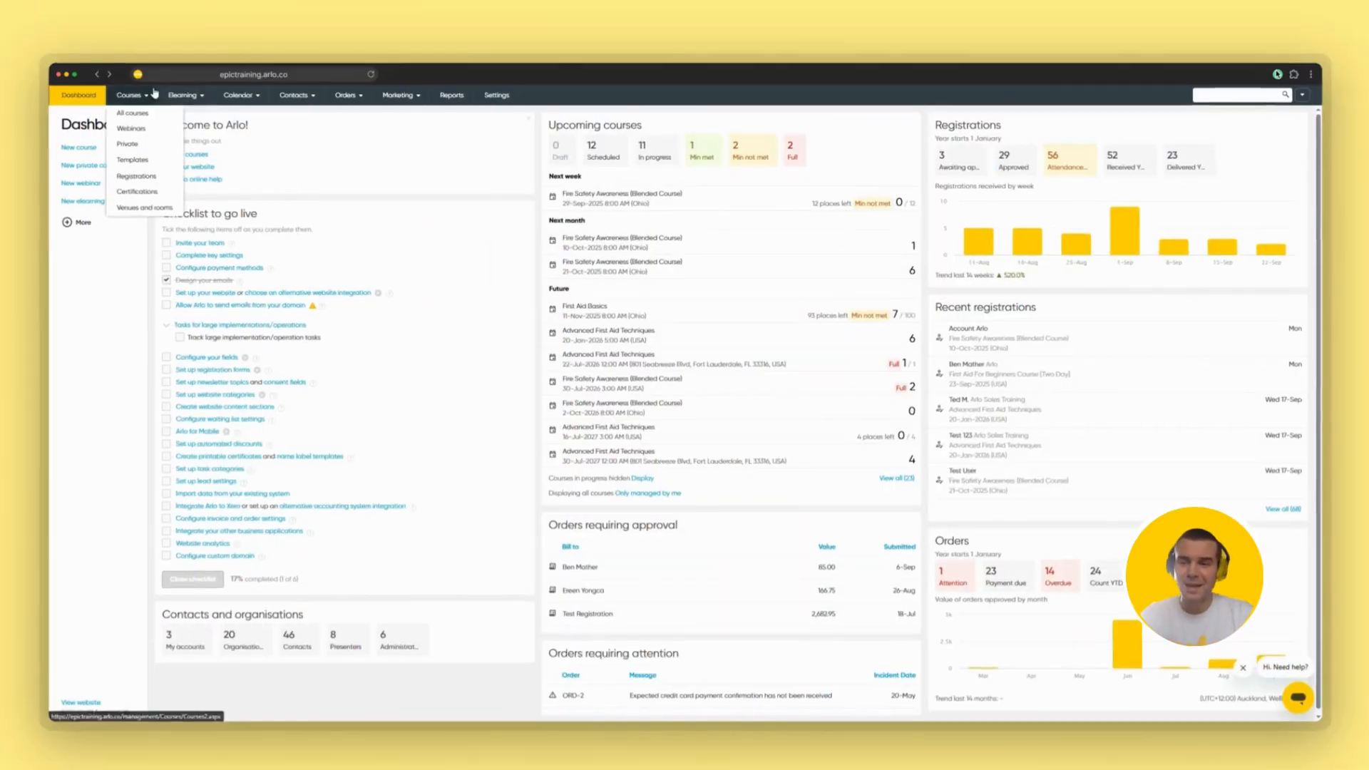
{"action": "left_click", "coordinate": [230, 148]}
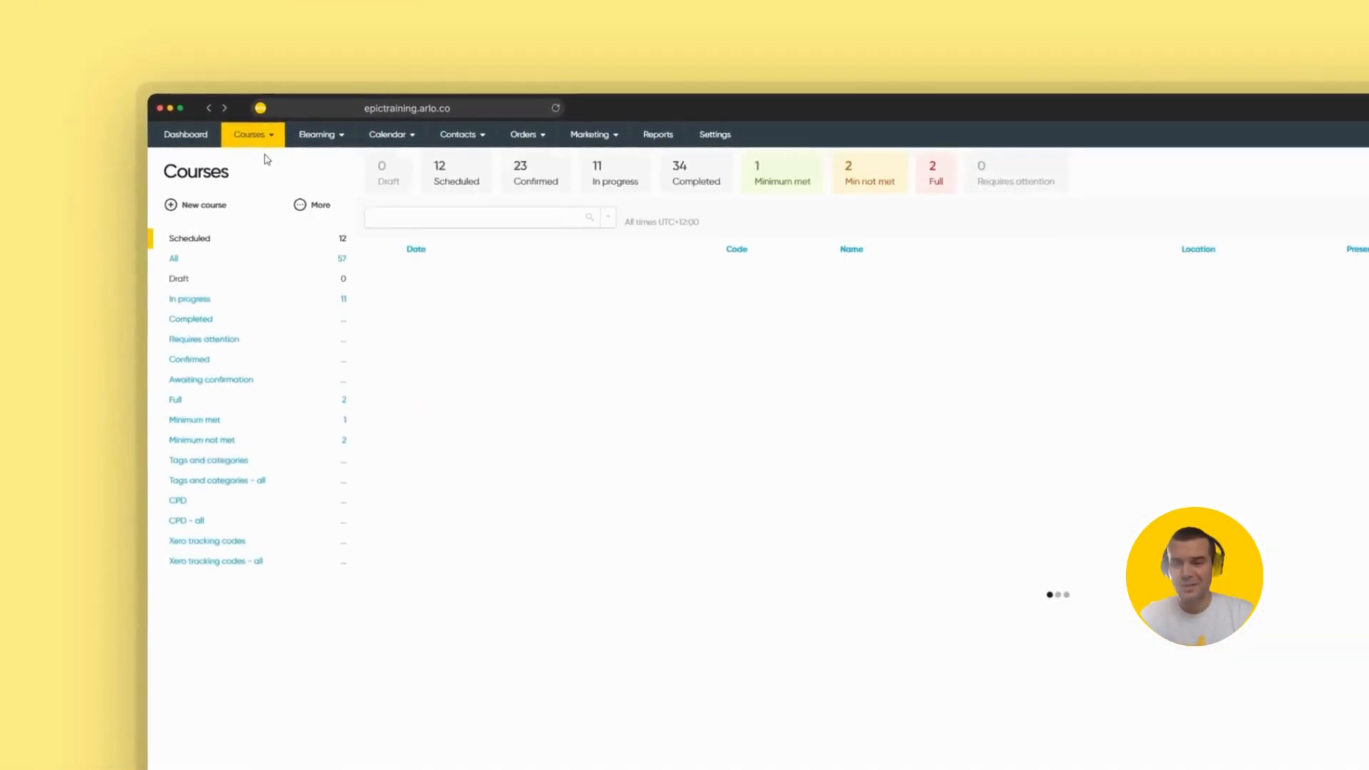
{"action": "left_click", "coordinate": [211, 208]}
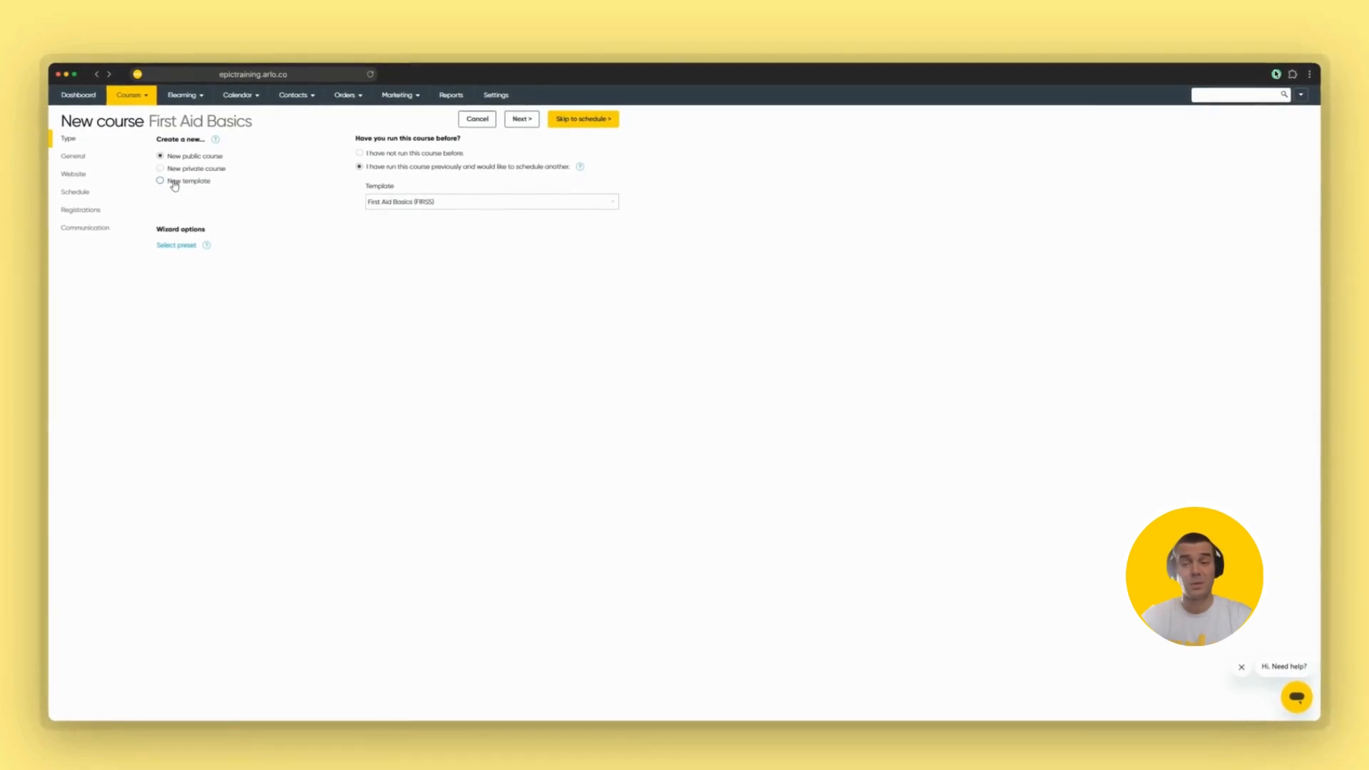
{"action": "left_click", "coordinate": [174, 184]}
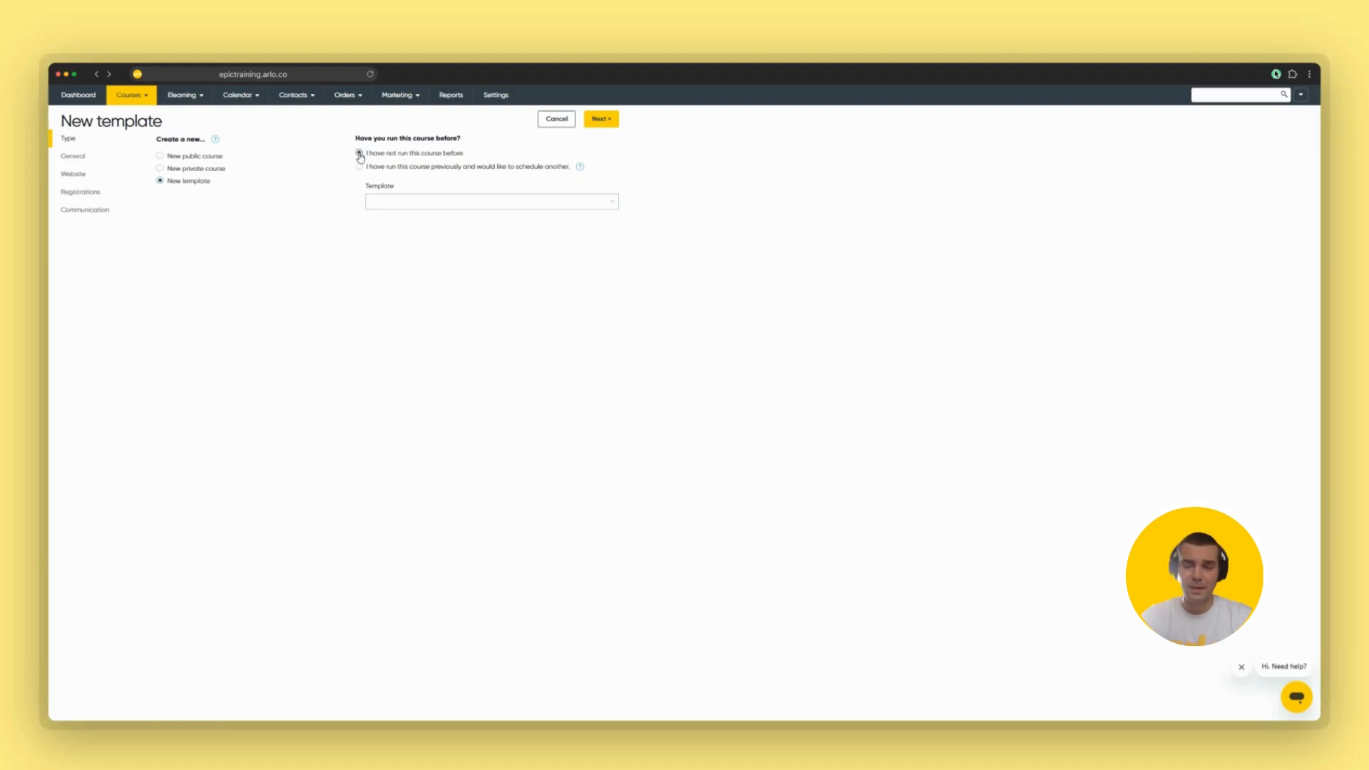
{"action": "left_click", "coordinate": [612, 121]}
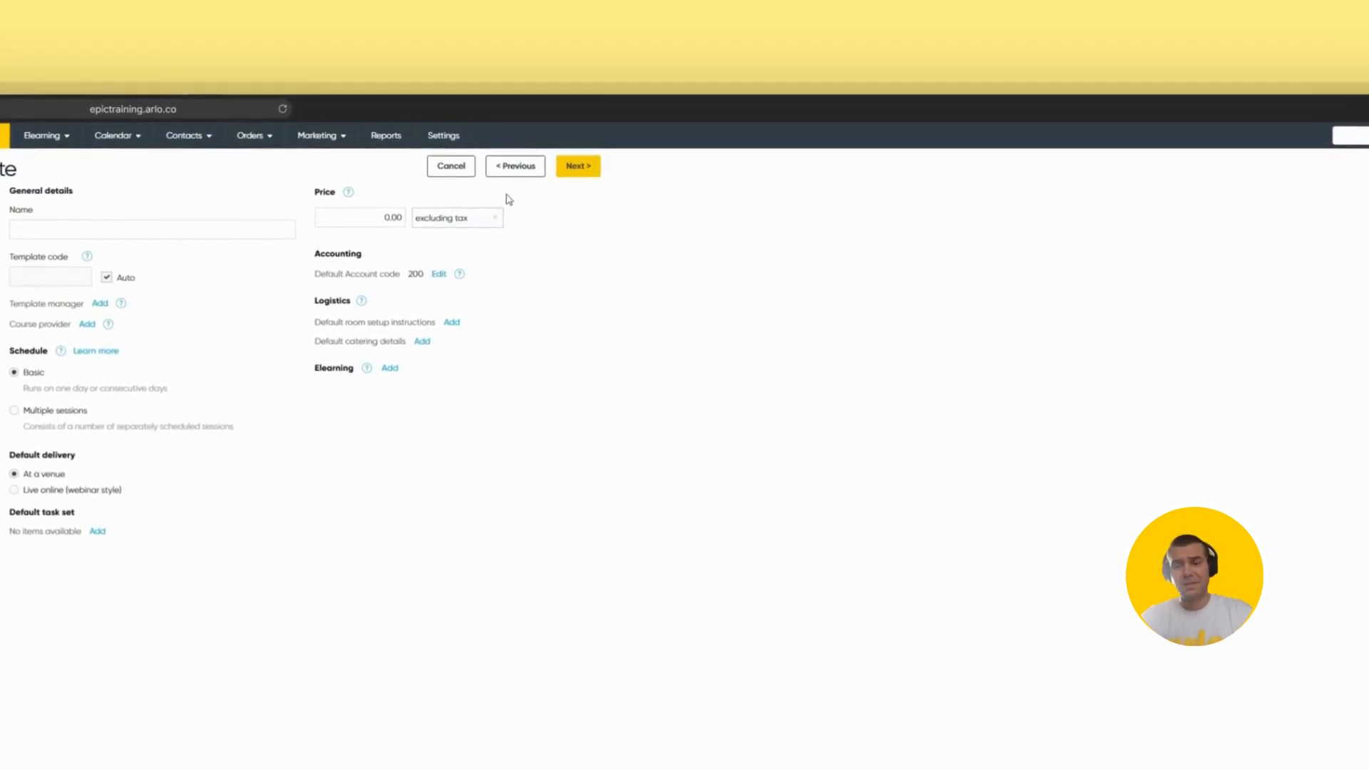
Step: Name the template "First Aid Basics"
{"action": "left_click", "coordinate": [374, 234]}
{"action": "type", "text": "First"}
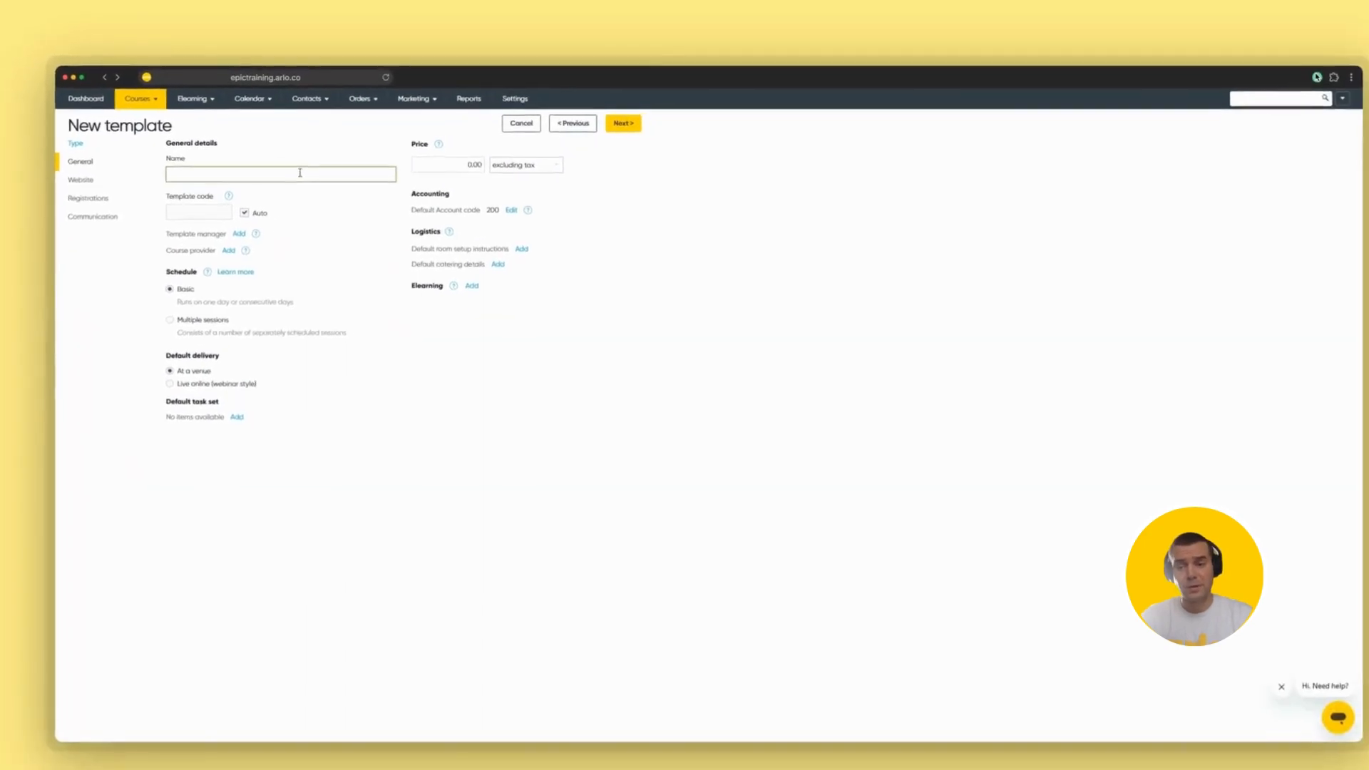
{"action": "type", "text": " Aid Basics"}
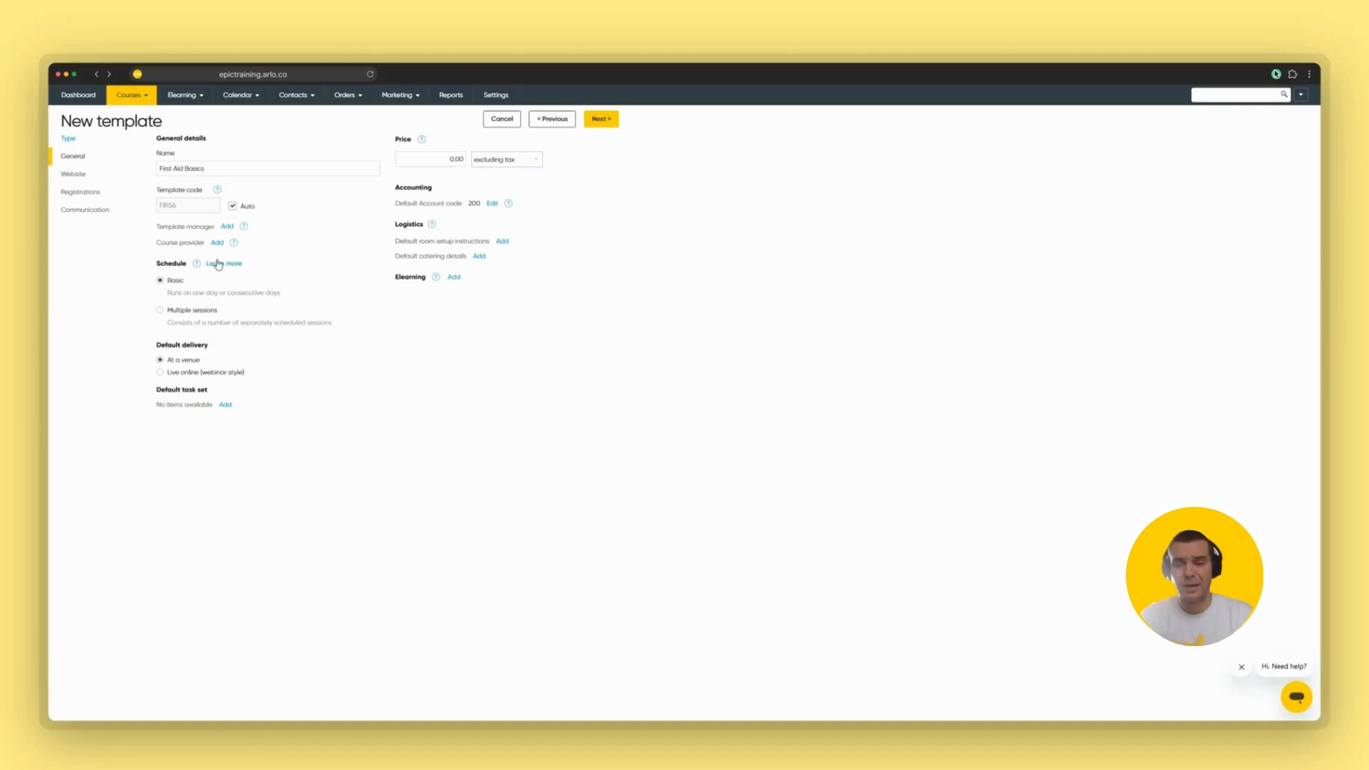
{"action": "left_click", "coordinate": [175, 313]}
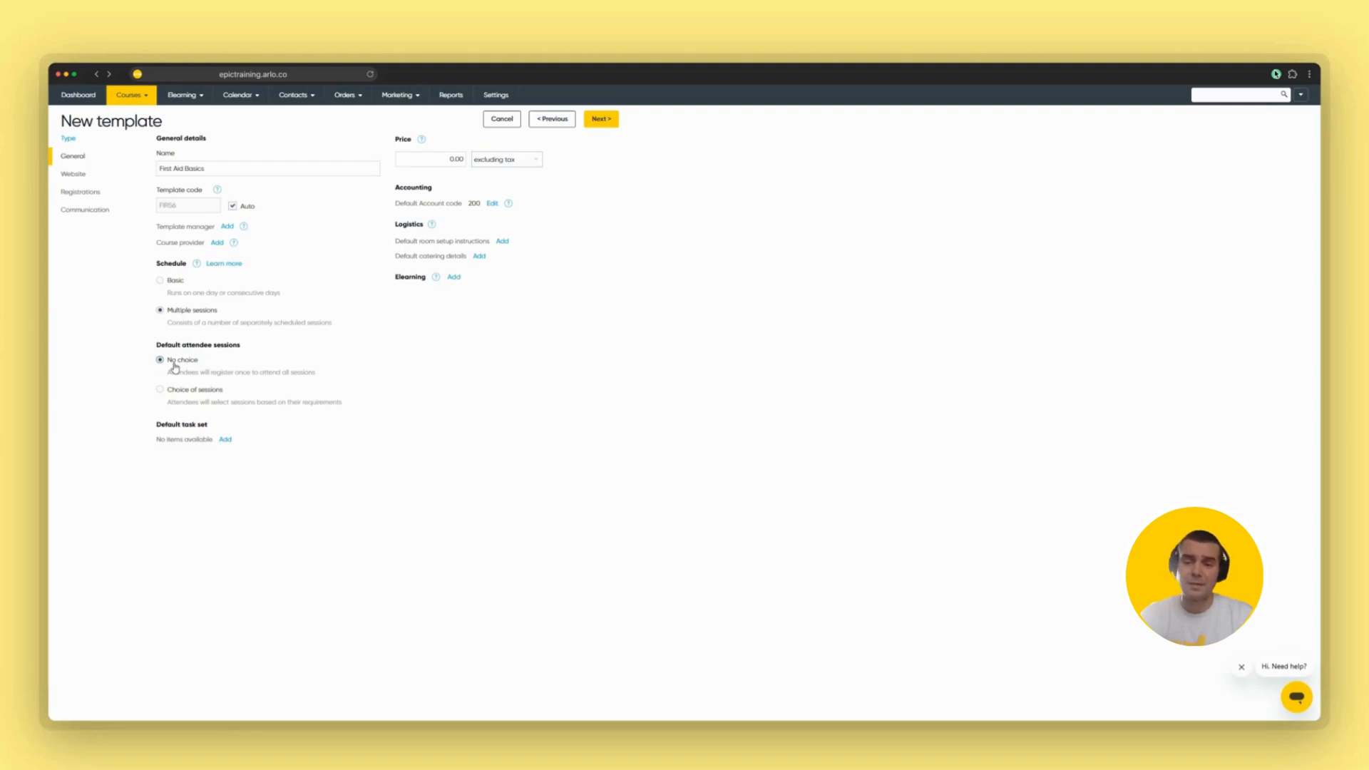
{"action": "left_click", "coordinate": [180, 392]}
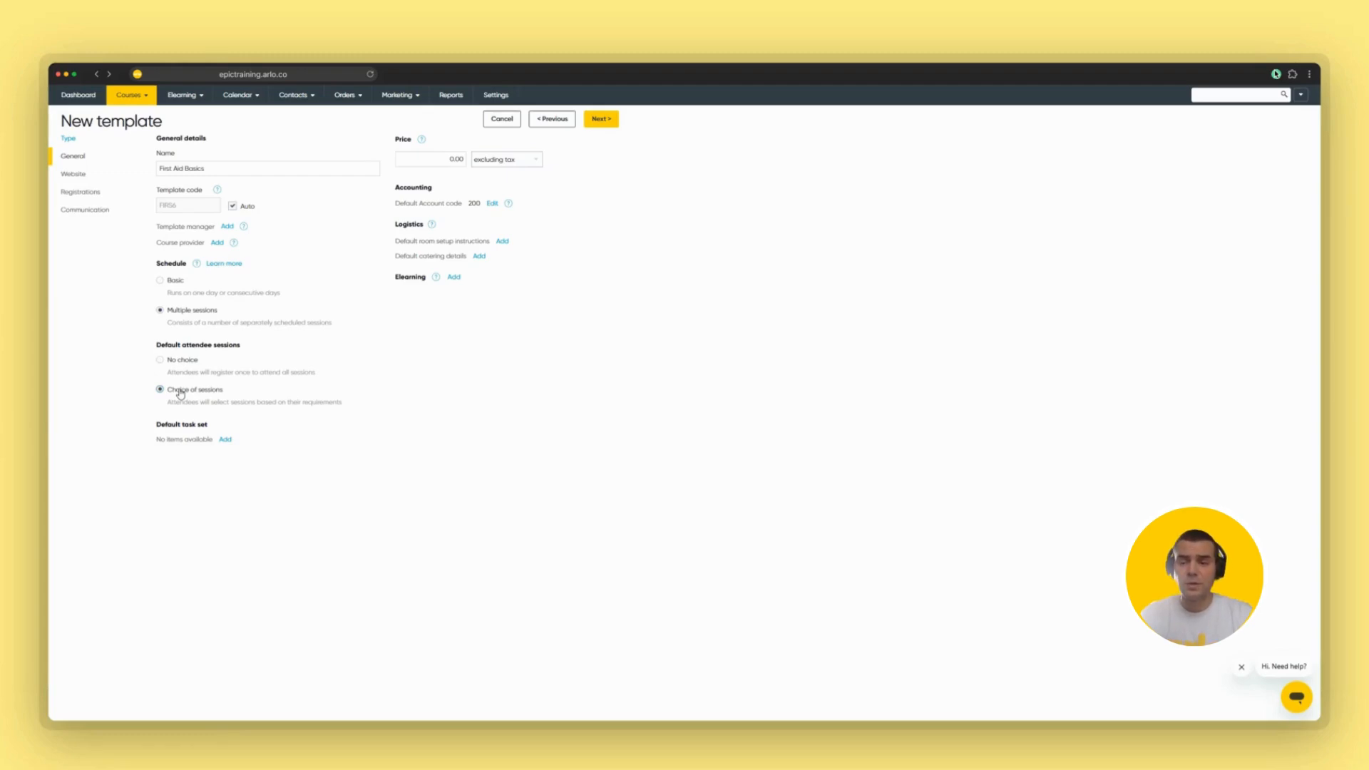
{"action": "left_click", "coordinate": [175, 282]}
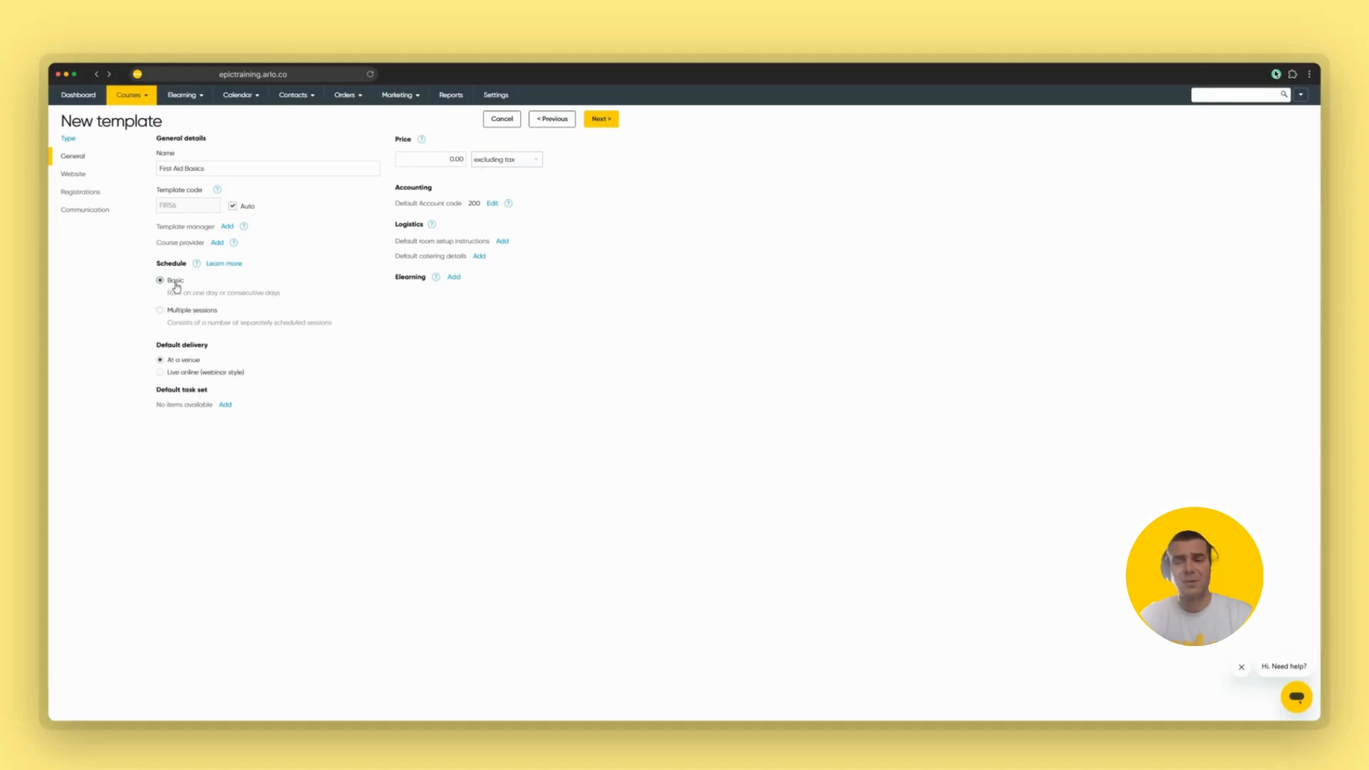
{"action": "left_click", "coordinate": [185, 373]}
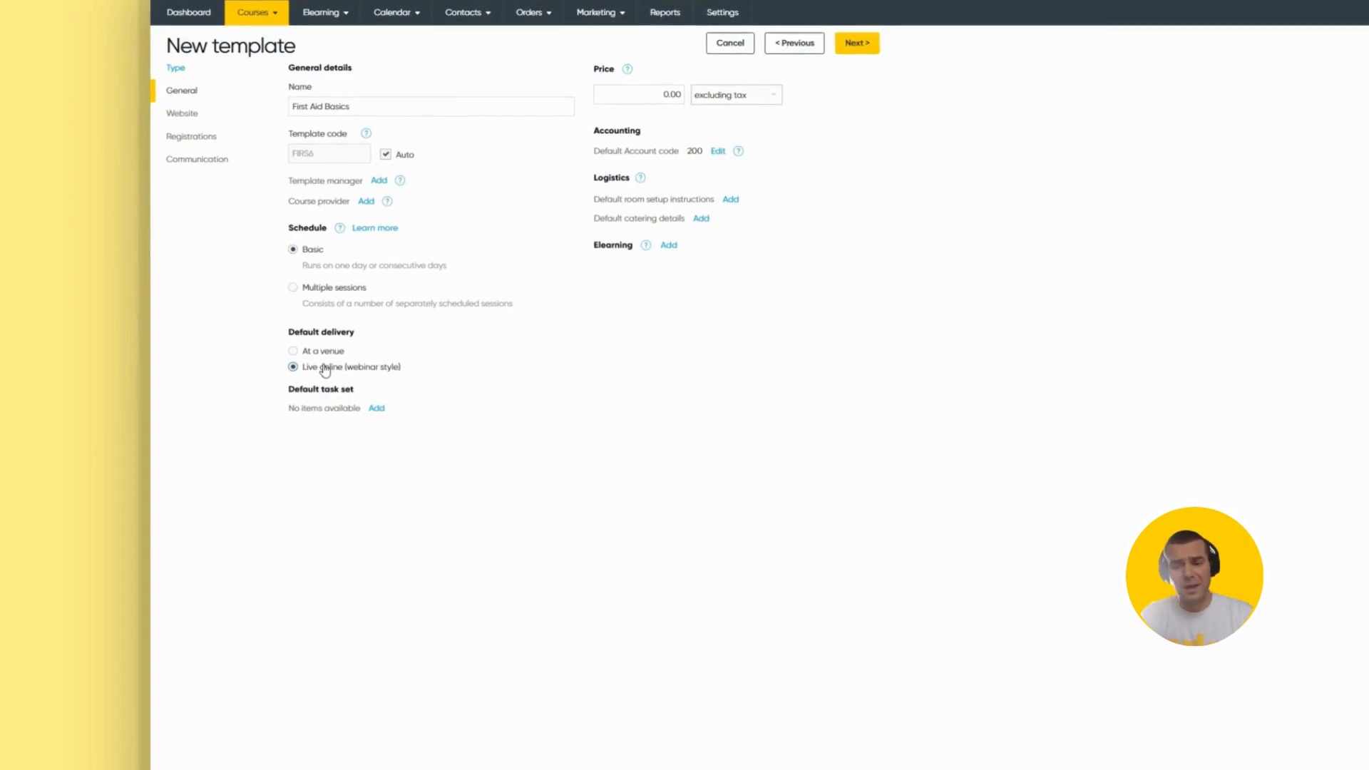
{"action": "left_click", "coordinate": [378, 409]}
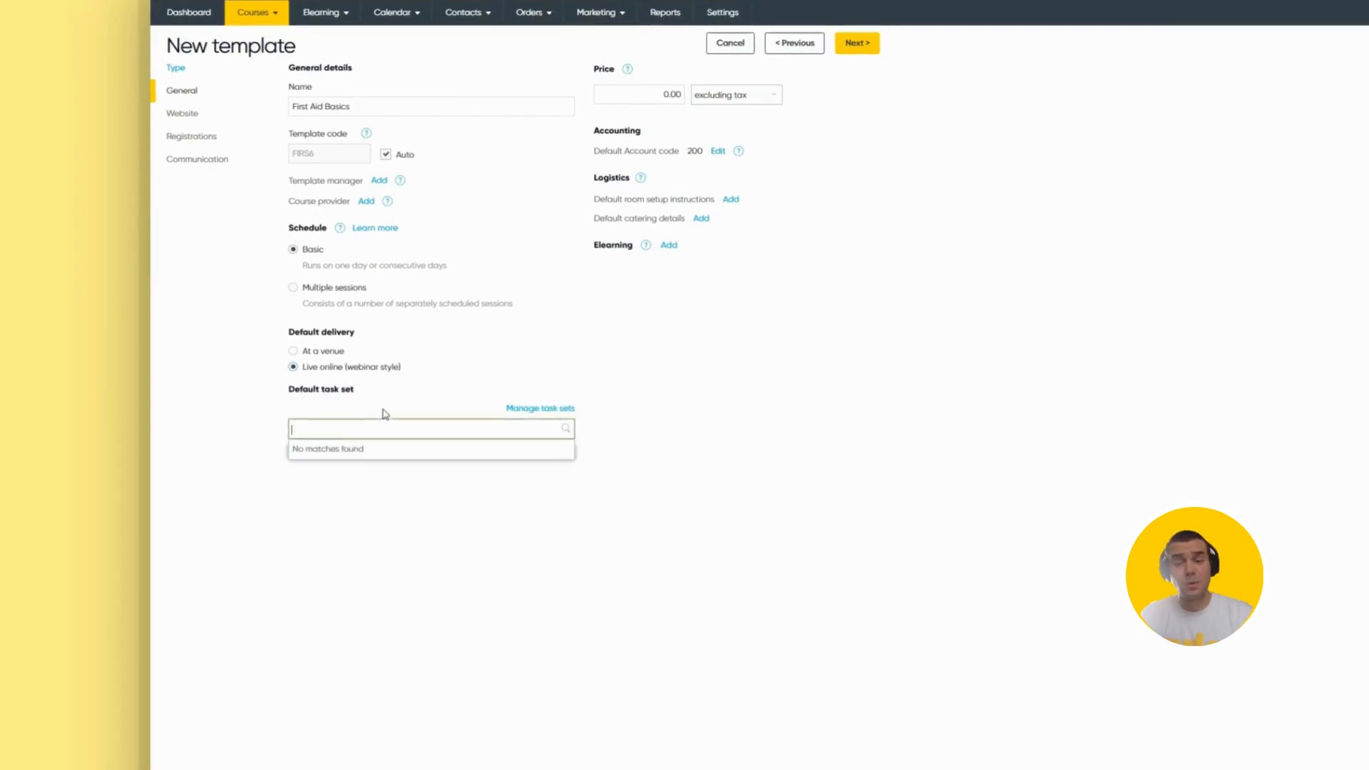
{"action": "left_click", "coordinate": [400, 379]}
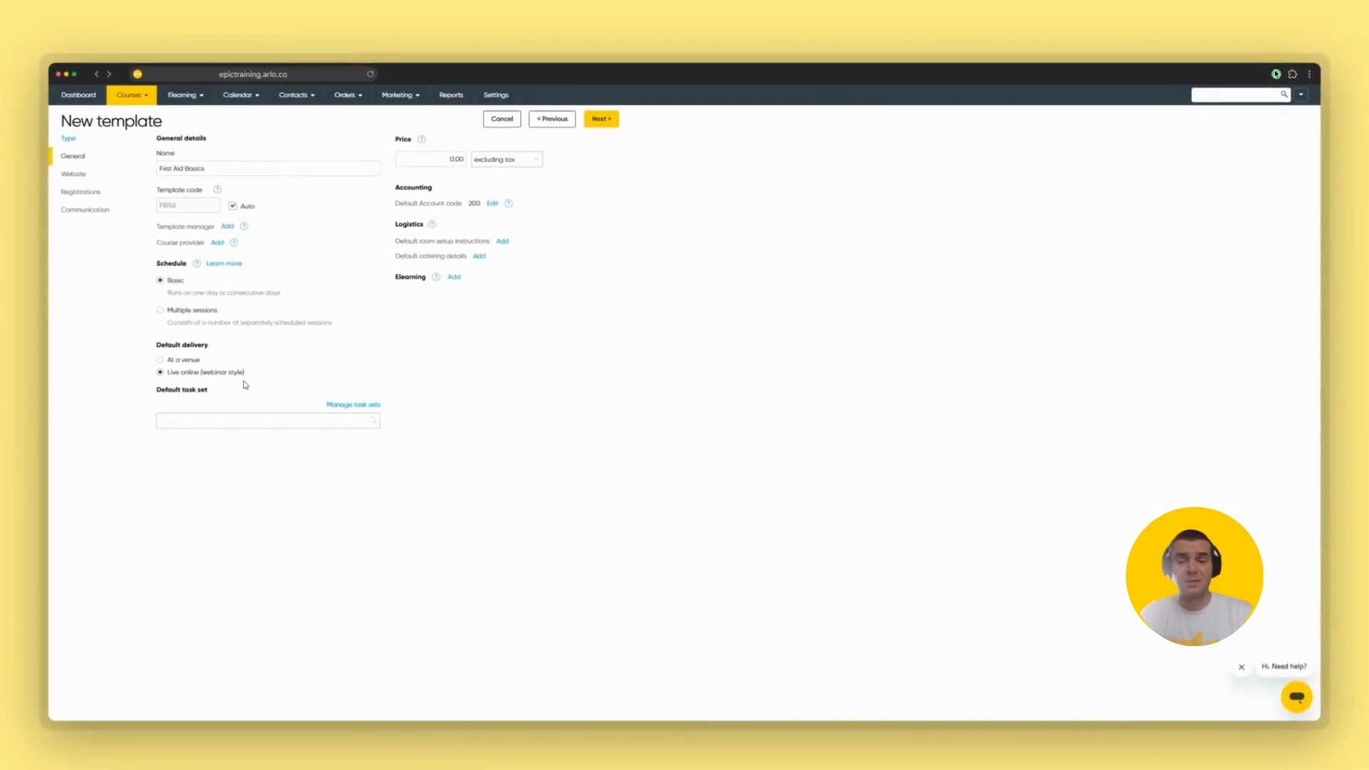
Step: Set the template's price to 25.00 excluding tax and its default delivery to At a venue, finishing the general details
{"action": "left_click_drag", "start_coordinate": [457, 160], "coordinate": [450, 159]}
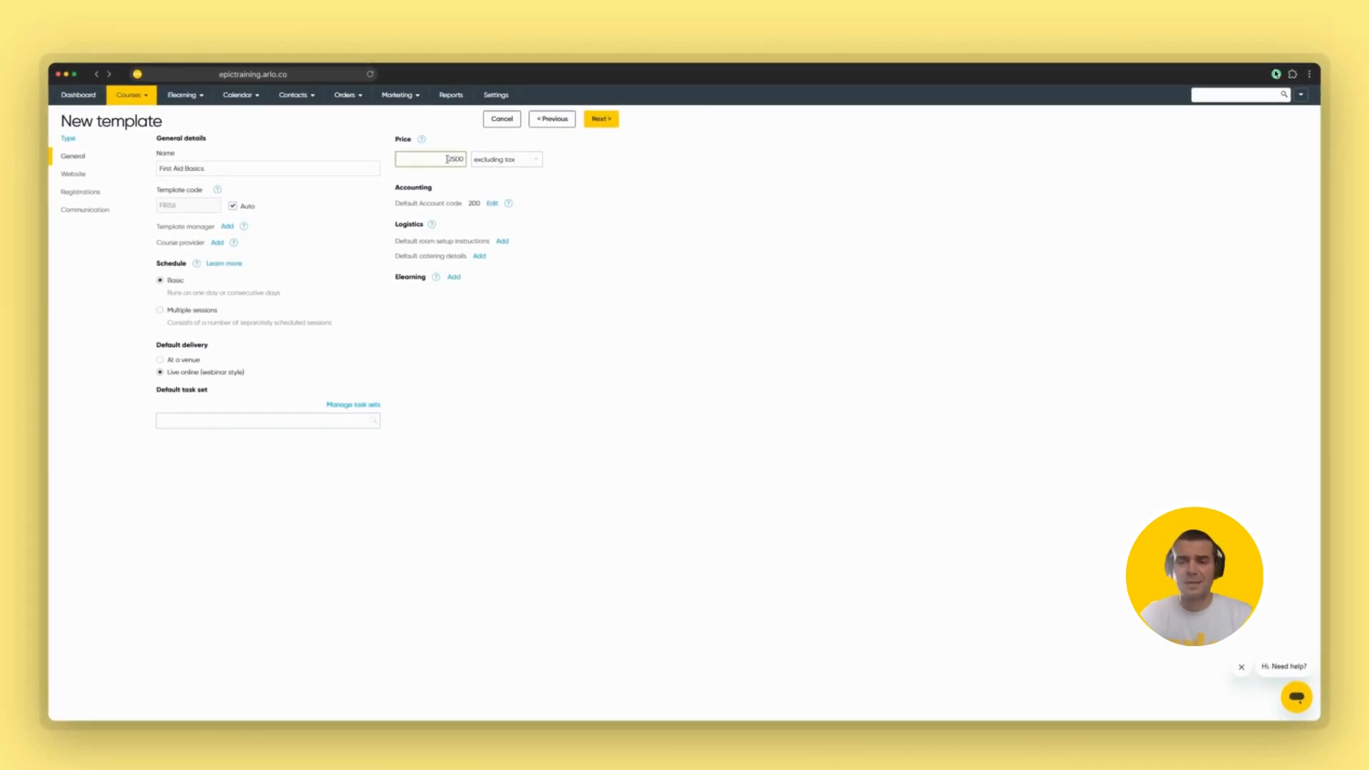
{"action": "type", "text": "25."}
{"action": "left_click", "coordinate": [568, 235]}
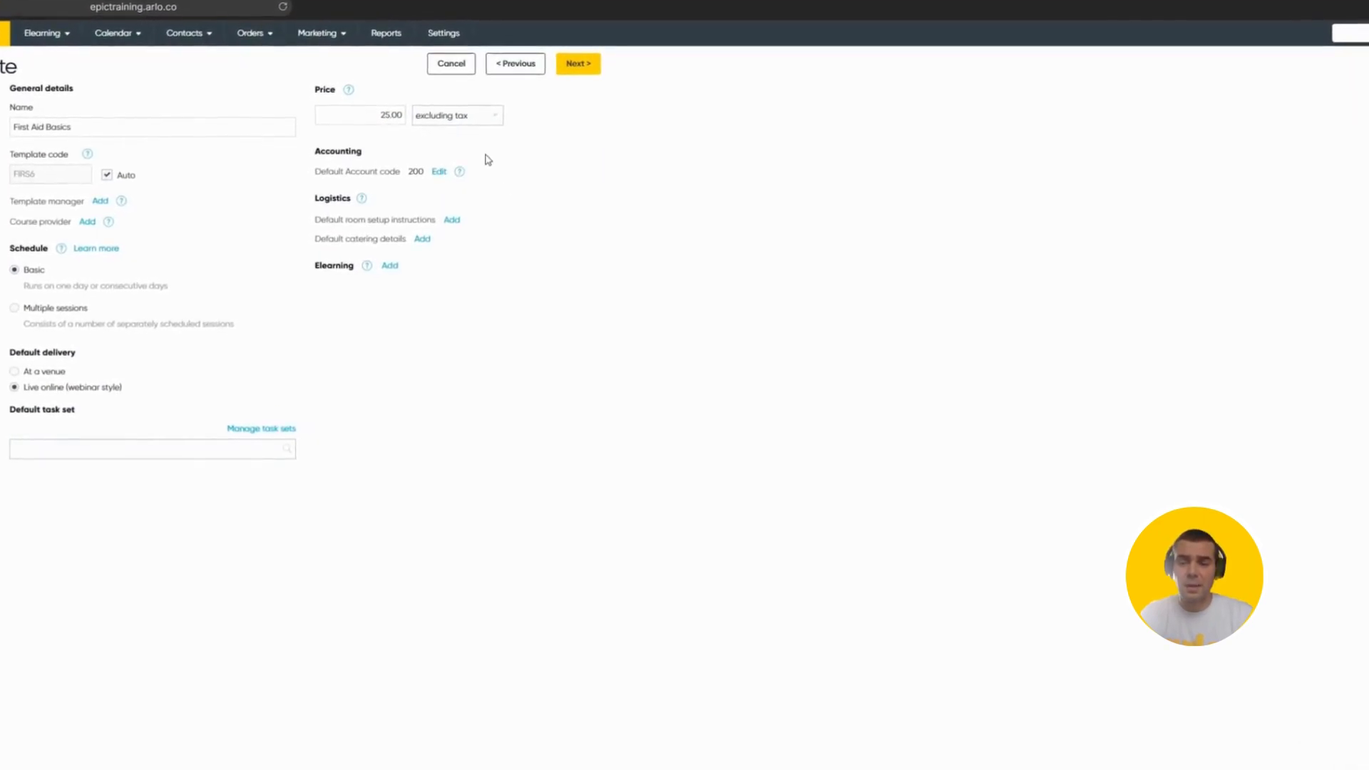
{"action": "left_click", "coordinate": [472, 120]}
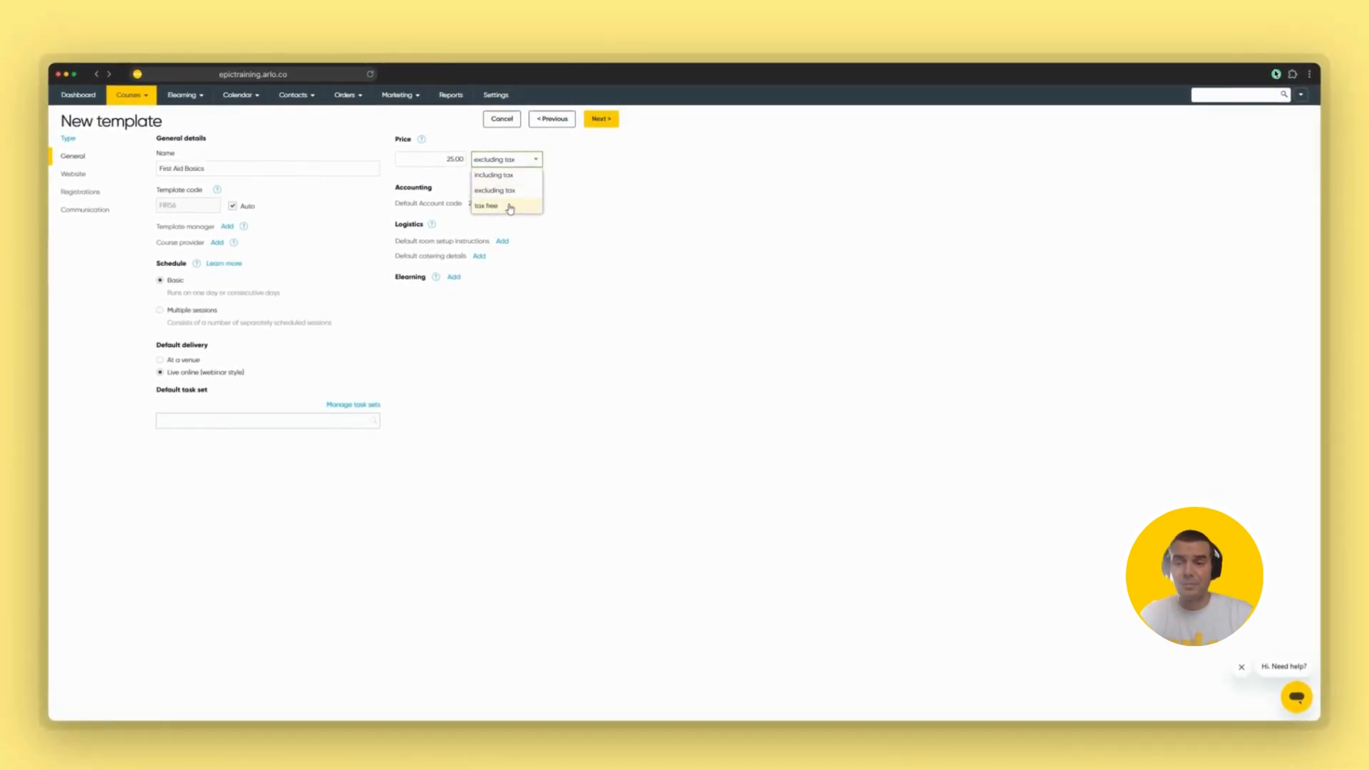
{"action": "left_click", "coordinate": [510, 191]}
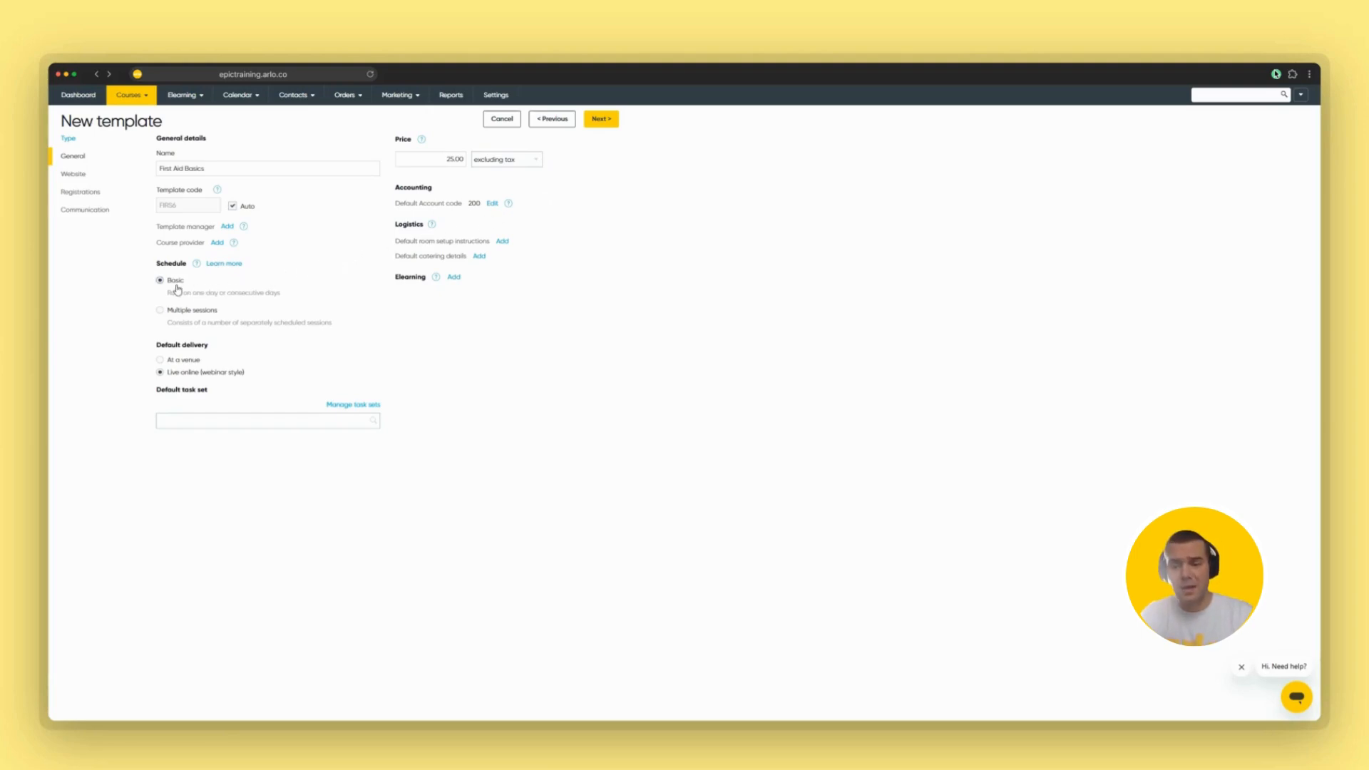
{"action": "left_click", "coordinate": [185, 362]}
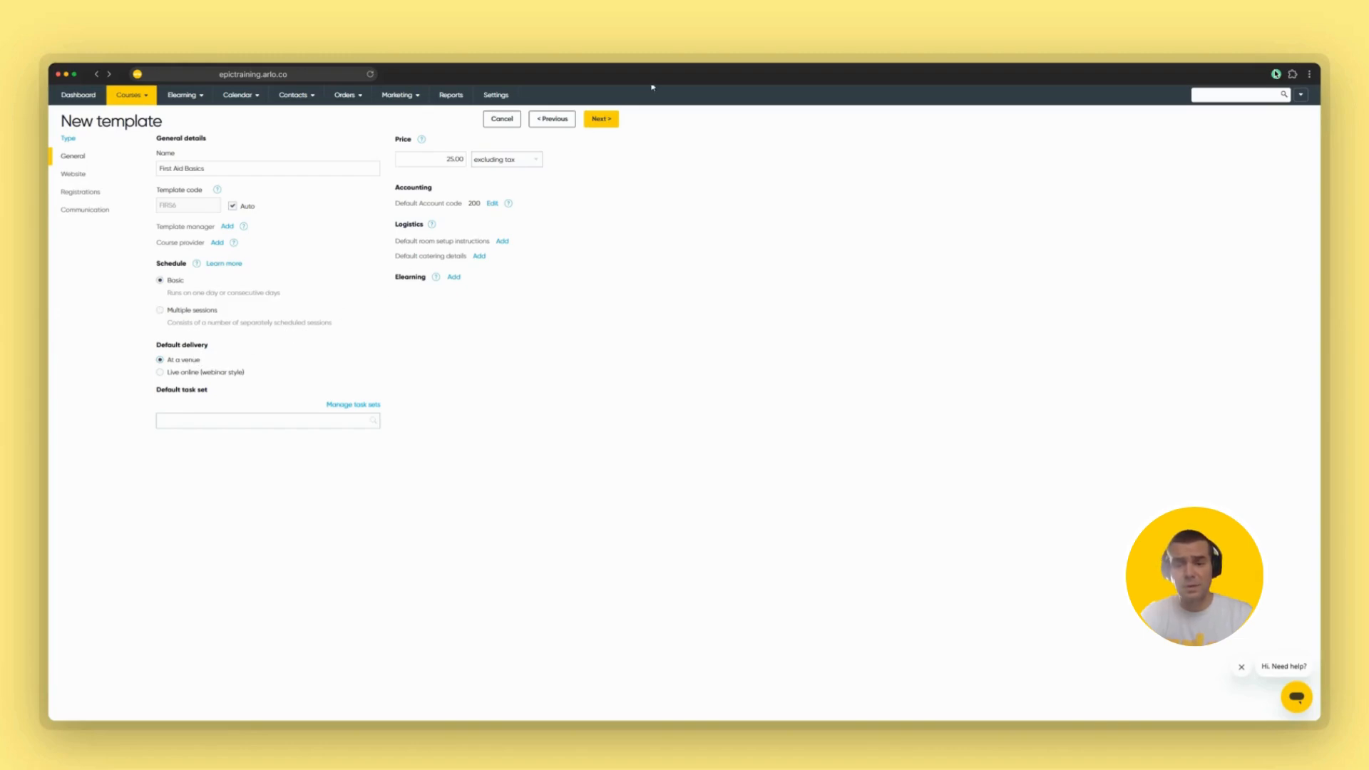
{"action": "left_click", "coordinate": [603, 120]}
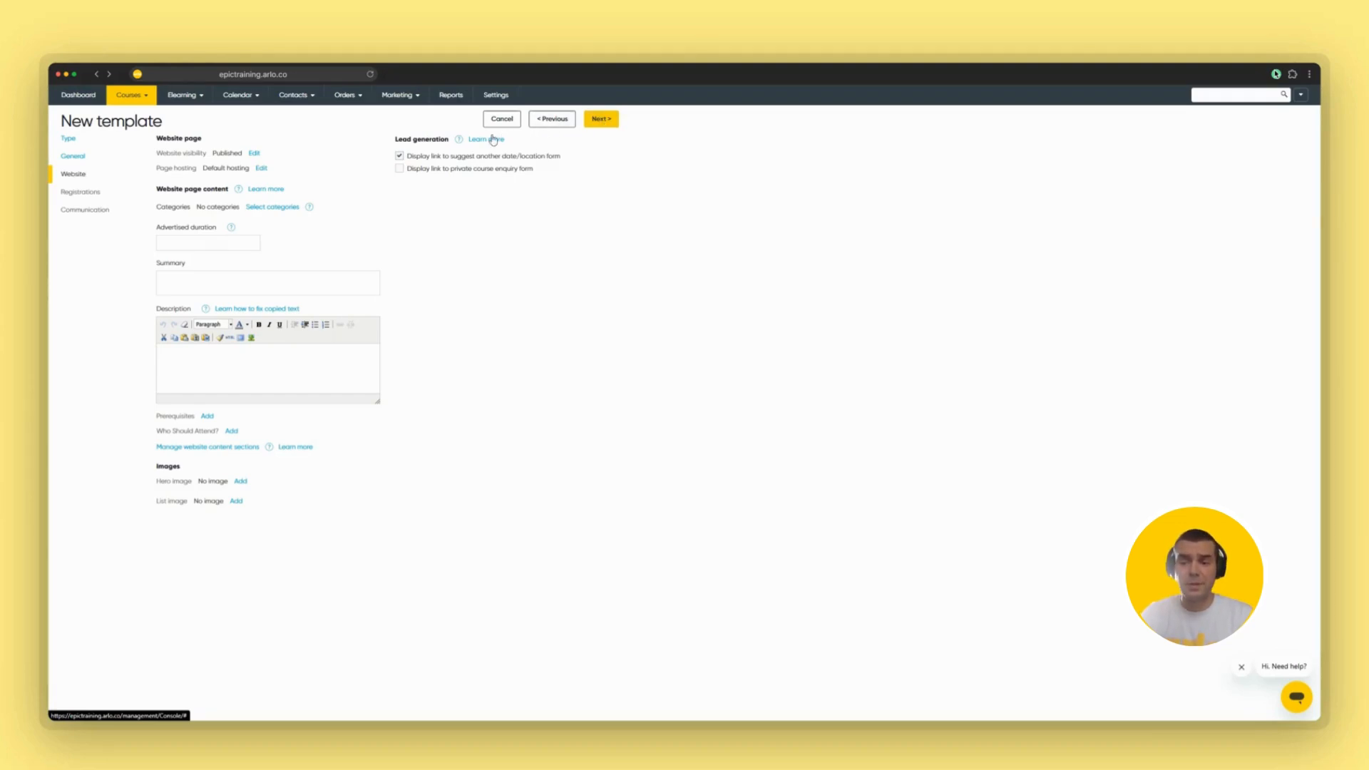
{"action": "left_click", "coordinate": [256, 154]}
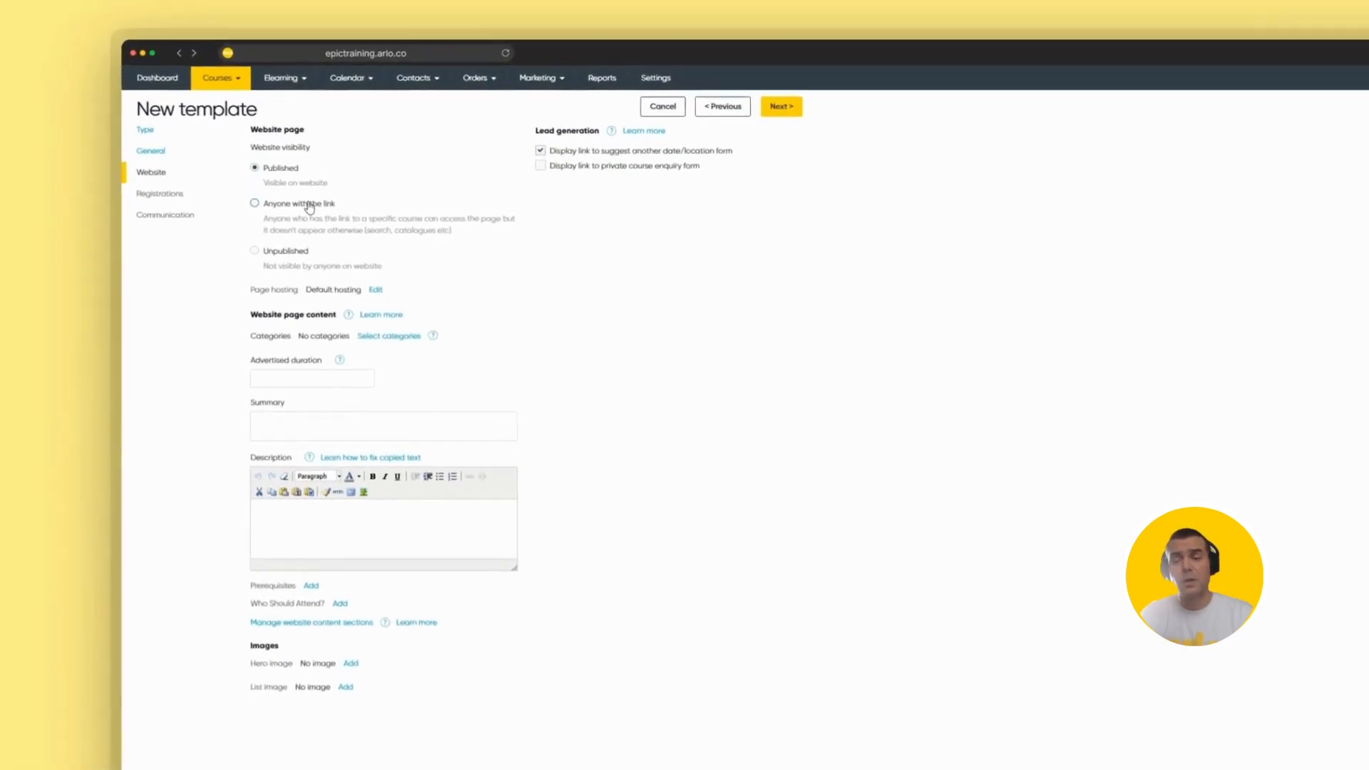
{"action": "left_click", "coordinate": [309, 206]}
{"action": "left_click", "coordinate": [300, 256]}
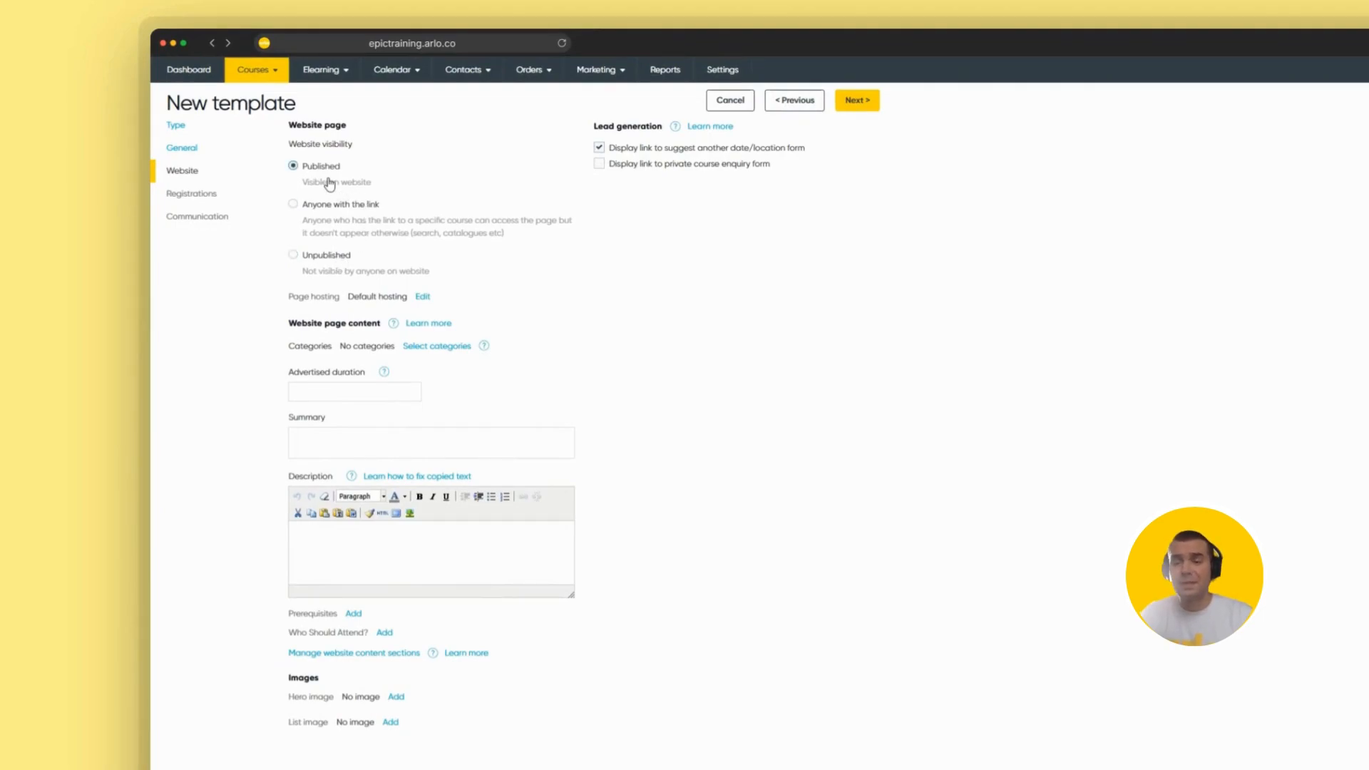
{"action": "left_click", "coordinate": [424, 297]}
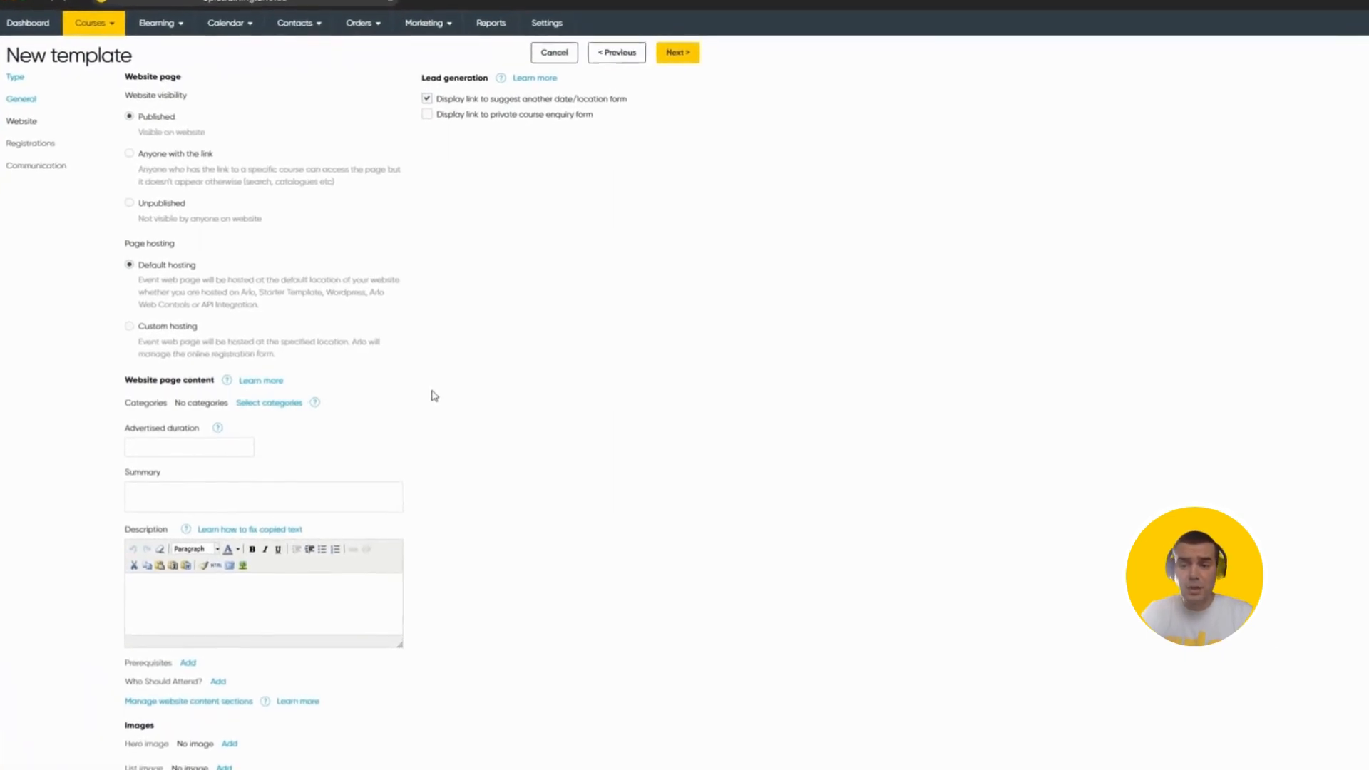
Step: Set the template's advertised duration to "1 Hour"
{"action": "left_click", "coordinate": [278, 448]}
{"action": "type", "text": "1"}
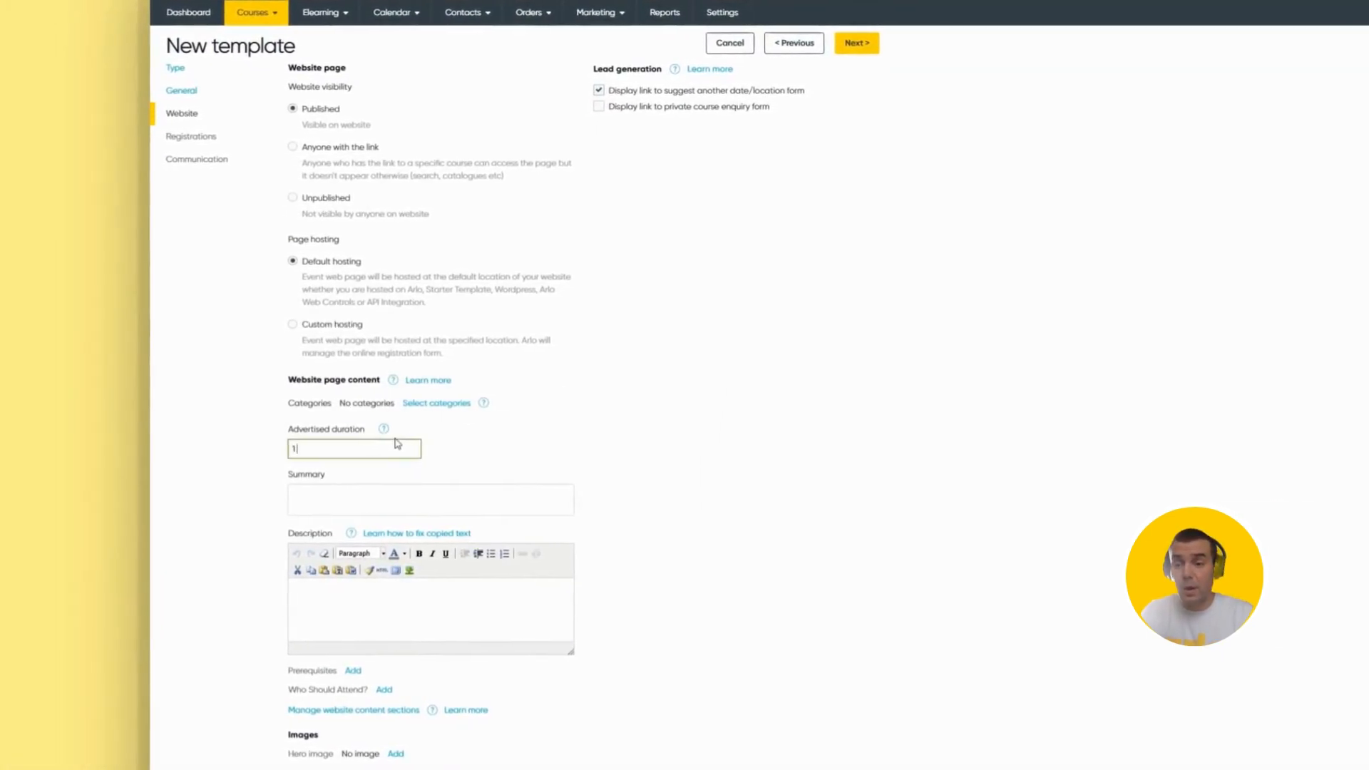
{"action": "type", "text": " Hour"}
Step: Enter "First Aid for Basics" as the website summary, with a capital B in Basics
{"action": "left_click", "coordinate": [341, 493]}
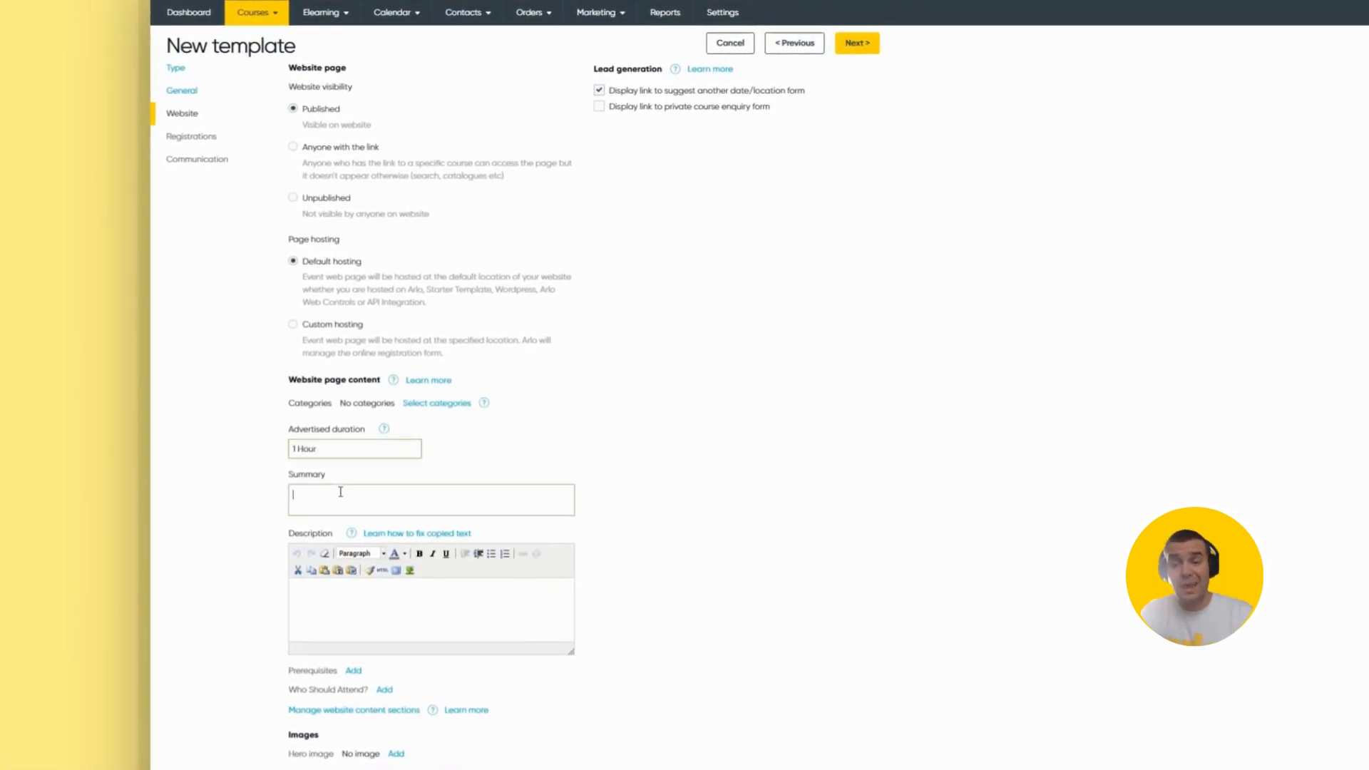
{"action": "type", "text": "First Aid for "}
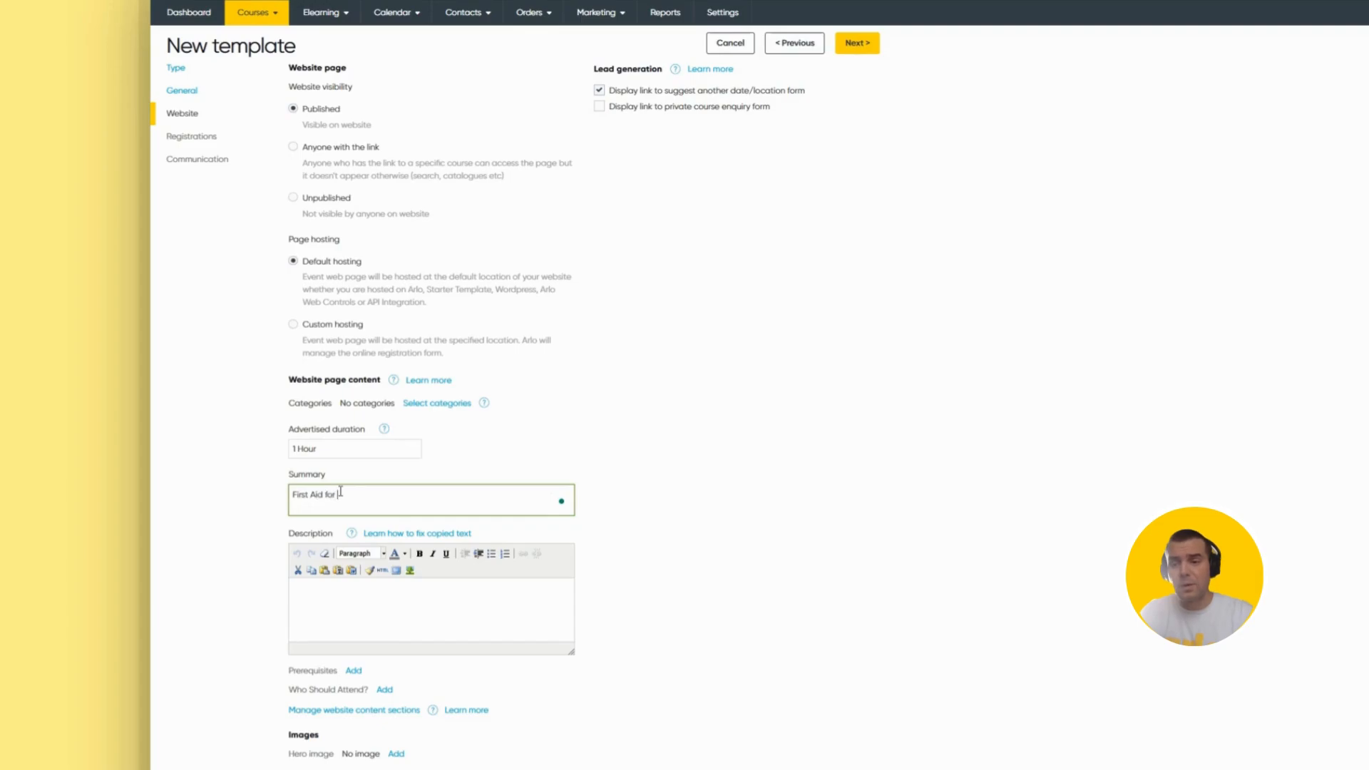
{"action": "type", "text": "basics"}
{"action": "left_click_drag", "start_coordinate": [338, 494], "coordinate": [343, 494]}
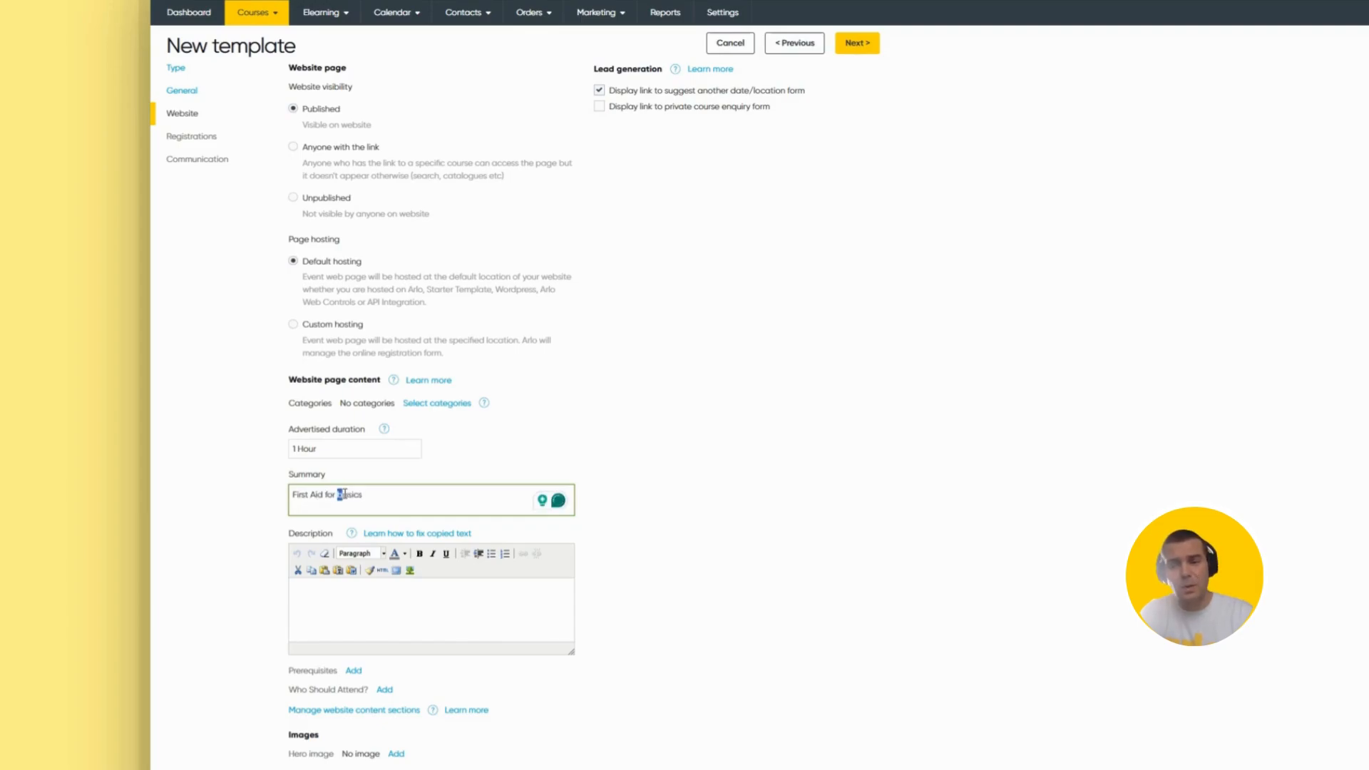
{"action": "type", "text": "B"}
Step: Copy the summary text "First Aid for Basics" into the website description
{"action": "left_click", "coordinate": [362, 612]}
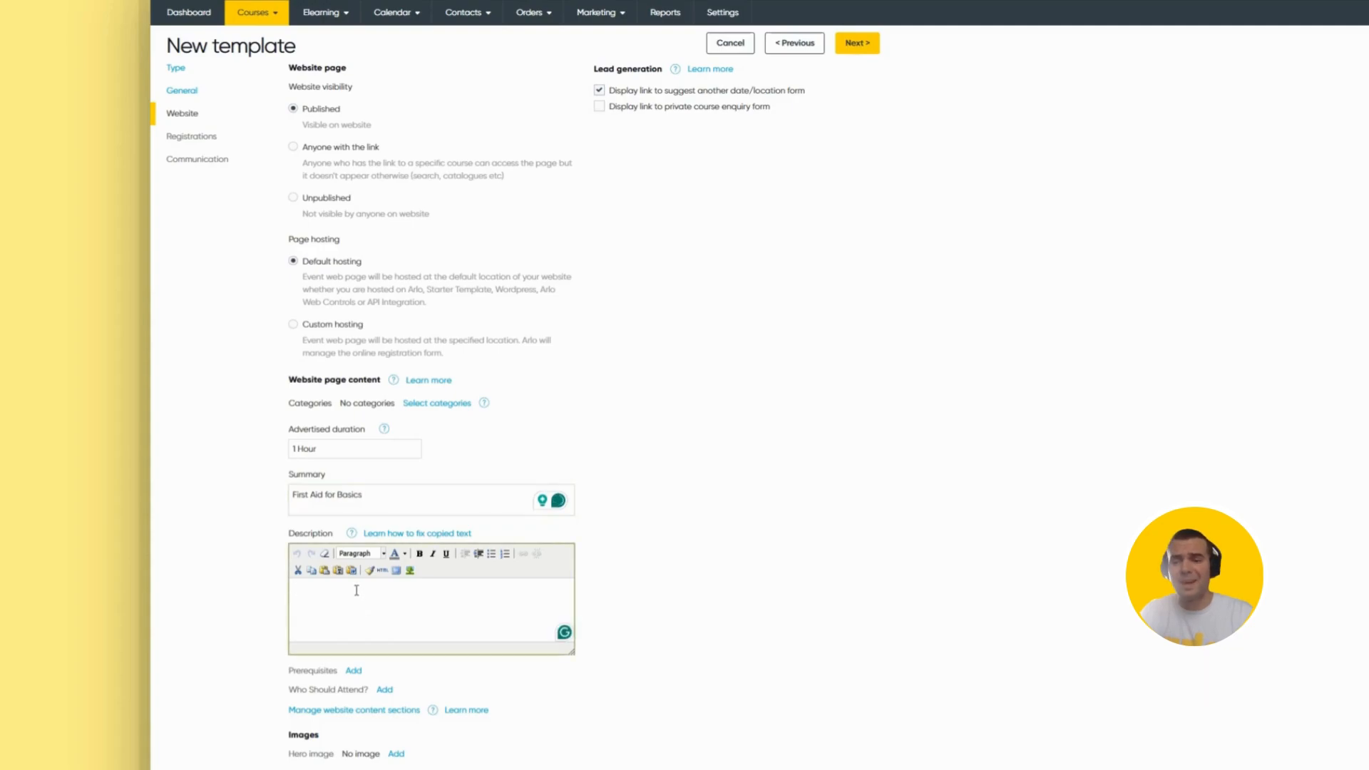
{"action": "triple_click", "coordinate": [364, 493]}
{"action": "key", "text": "ctrl+c"}
{"action": "left_click", "coordinate": [333, 586]}
{"action": "key", "text": "ctrl+v"}
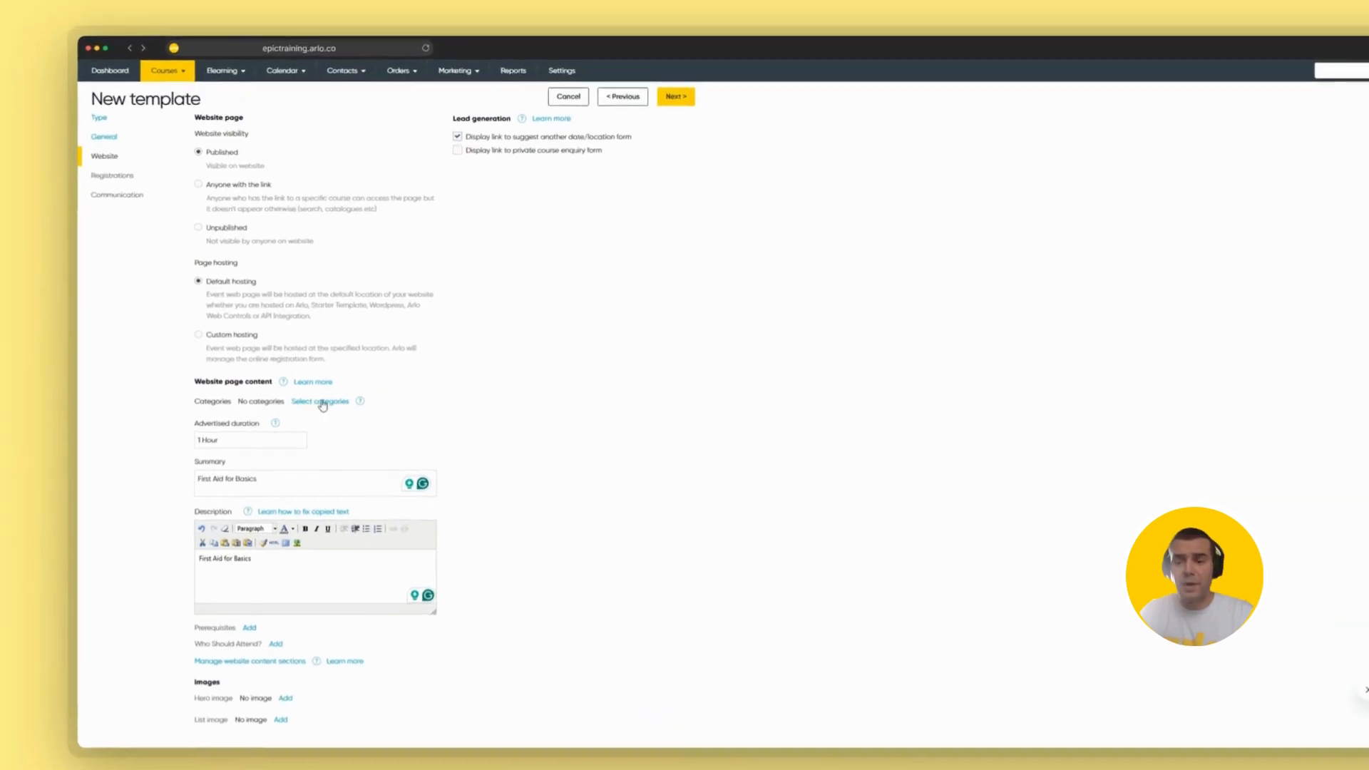
Step: Assign the Health and Safety category and add a hero image, then continue to the registration settings
{"action": "left_click", "coordinate": [285, 400]}
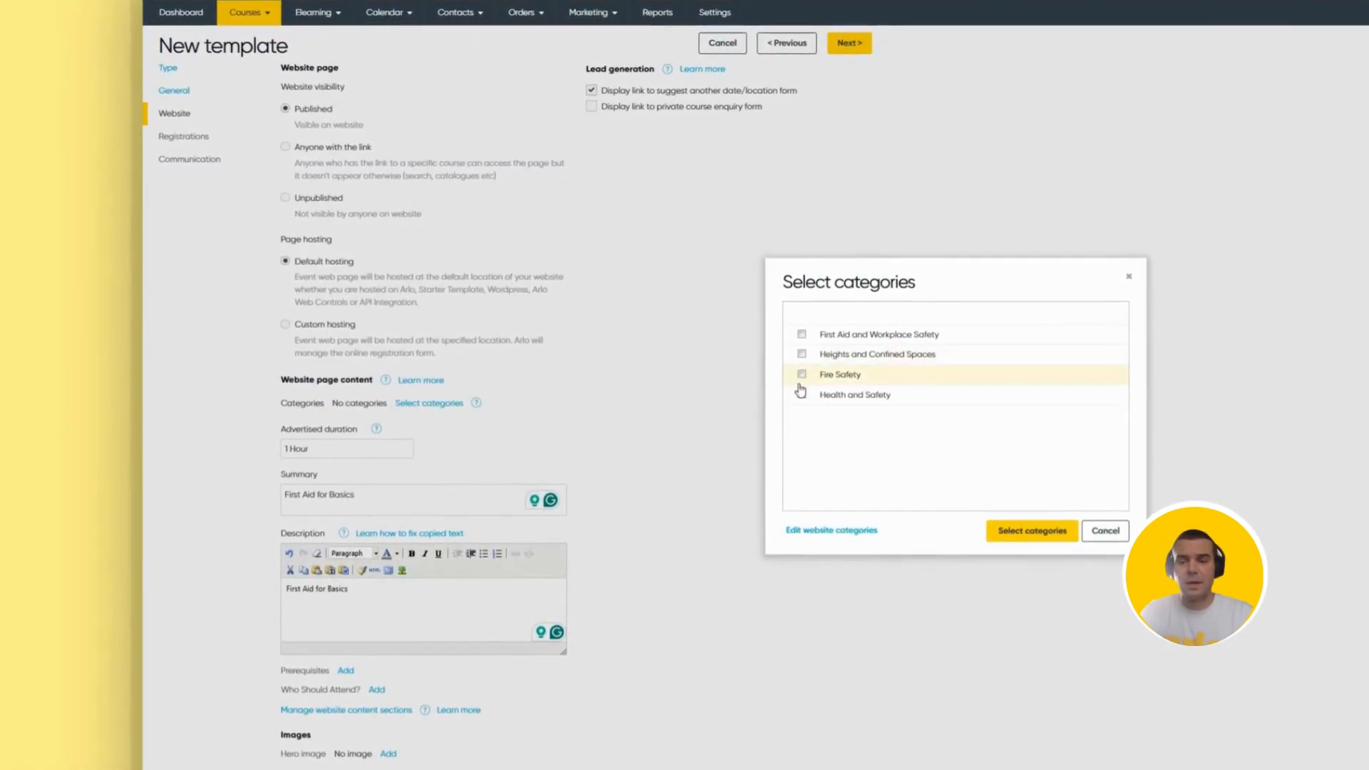
{"action": "left_click", "coordinate": [999, 532]}
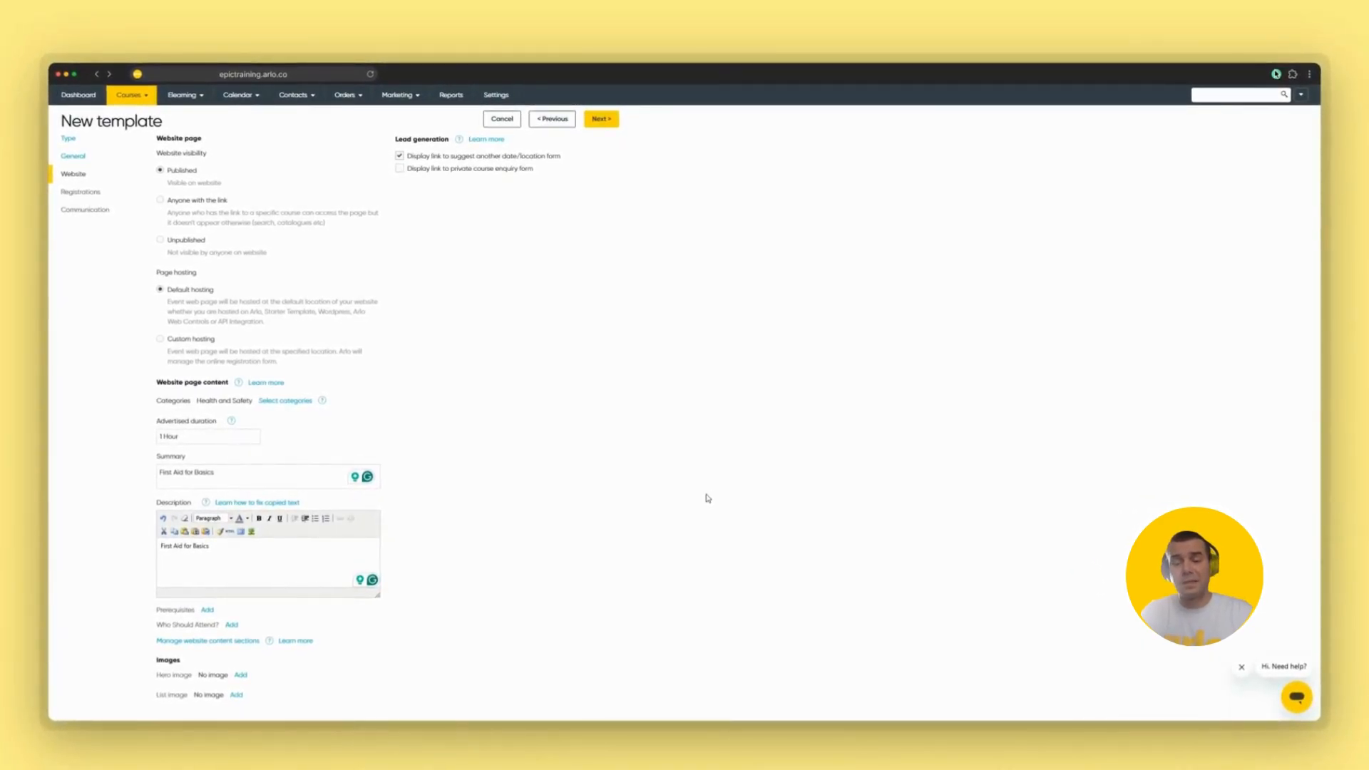
{"action": "left_click", "coordinate": [242, 675]}
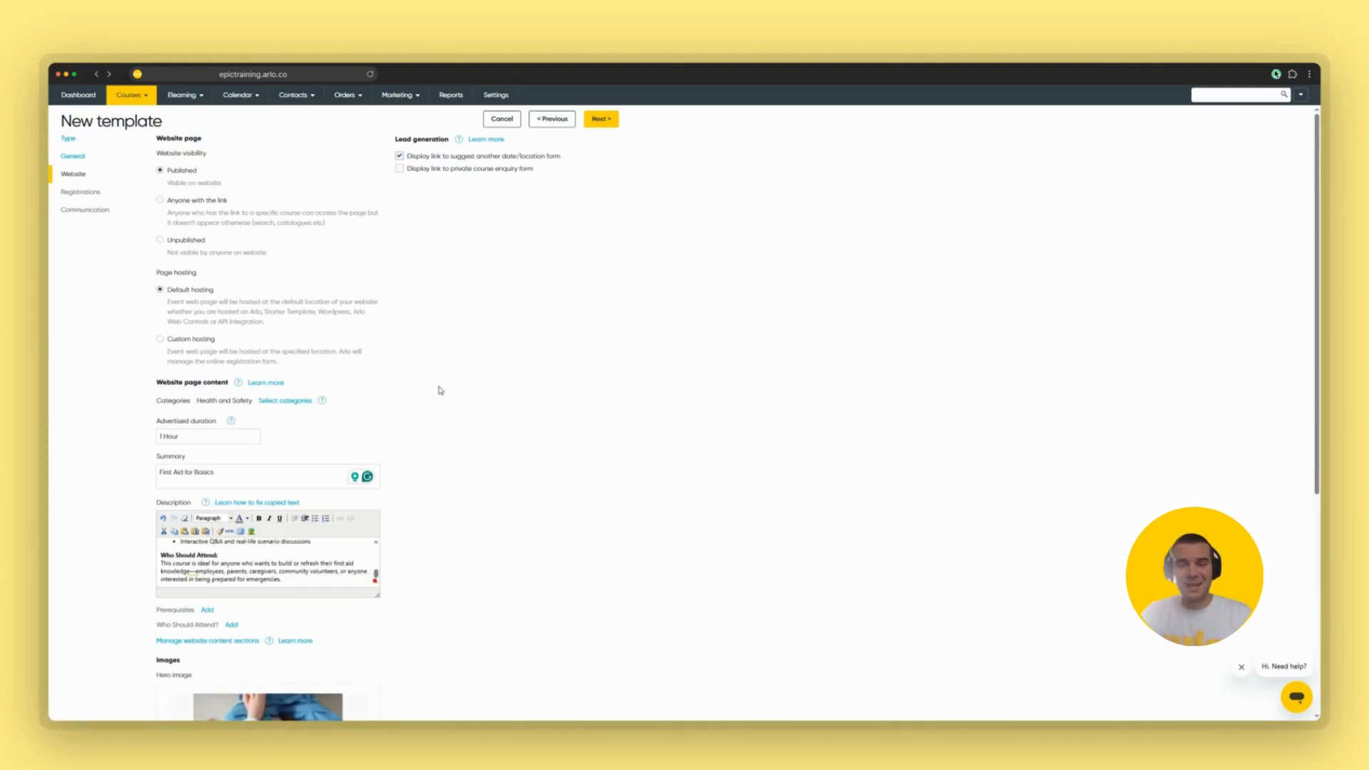
{"action": "left_click", "coordinate": [590, 123]}
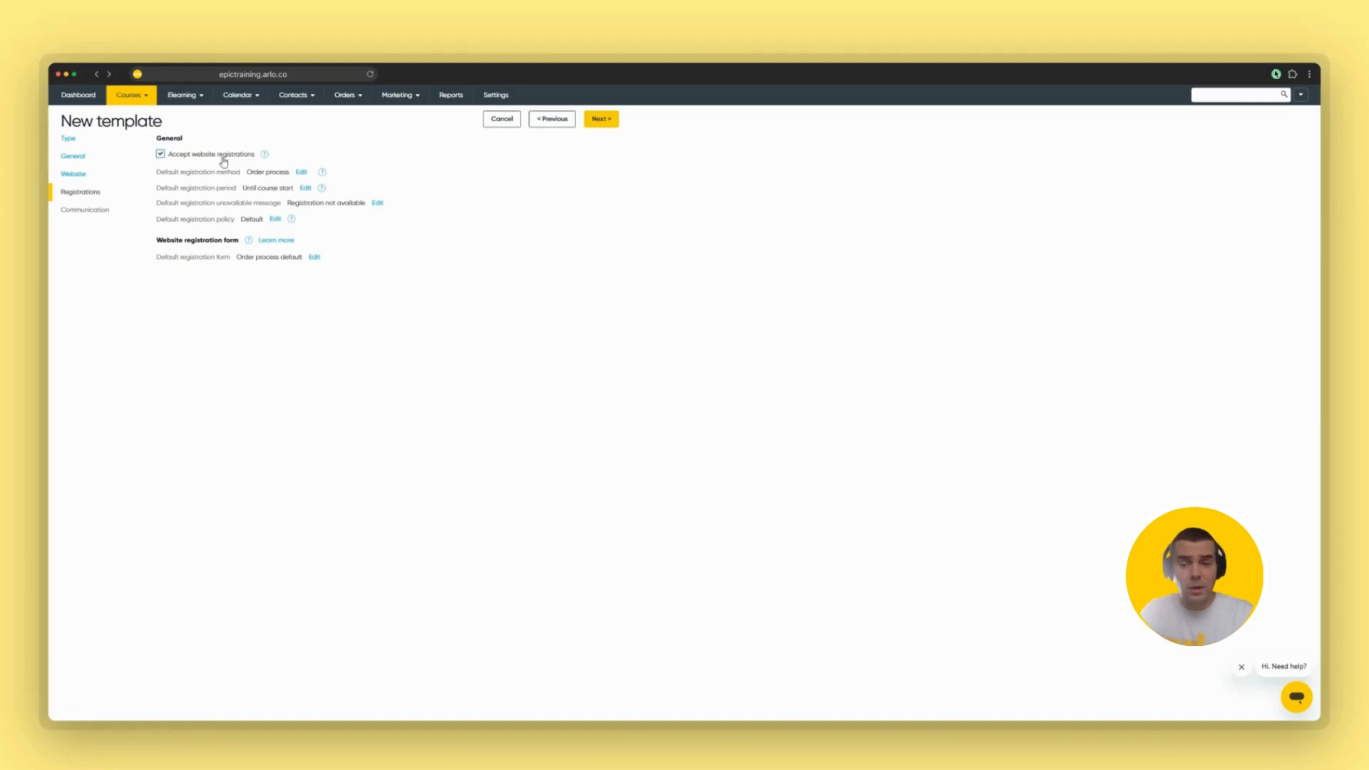
Step: Set the template's default registration method to Order process
{"action": "left_click", "coordinate": [300, 172]}
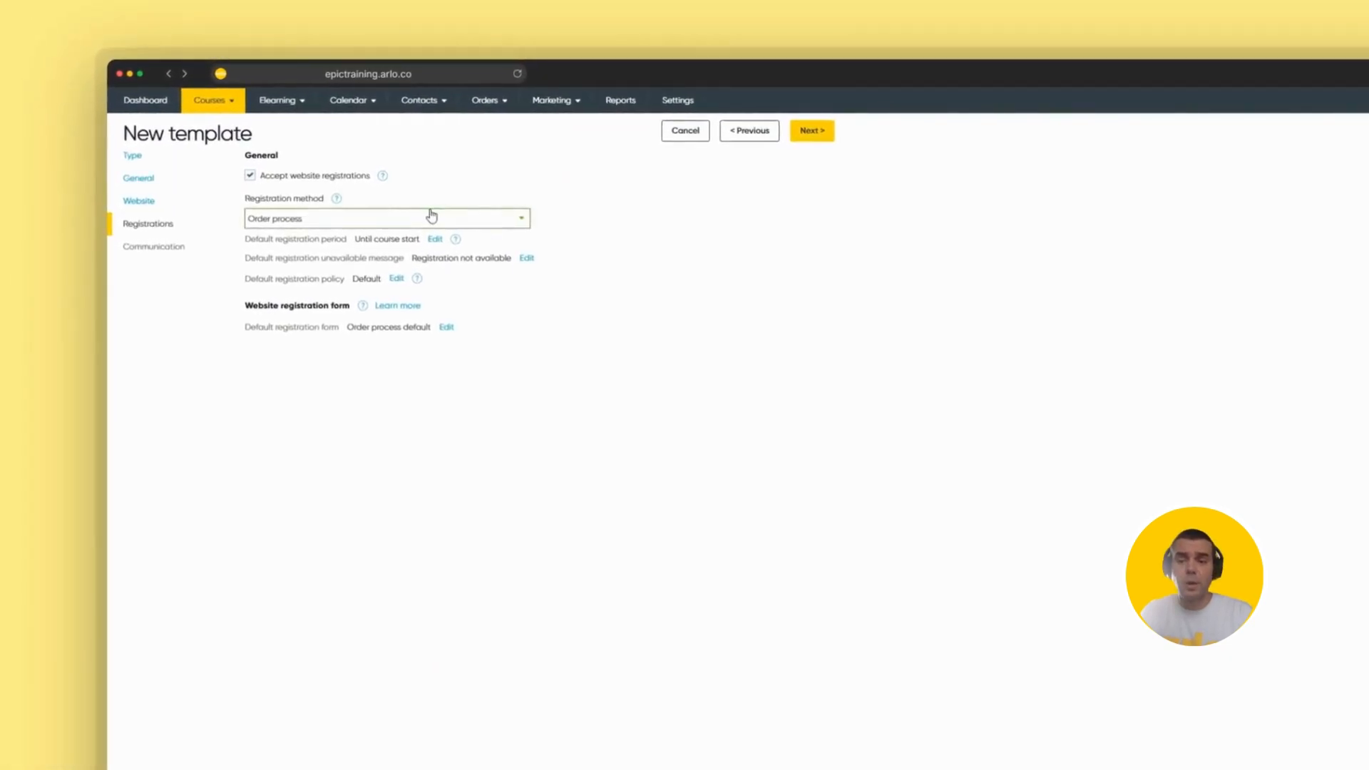
{"action": "left_click", "coordinate": [432, 216]}
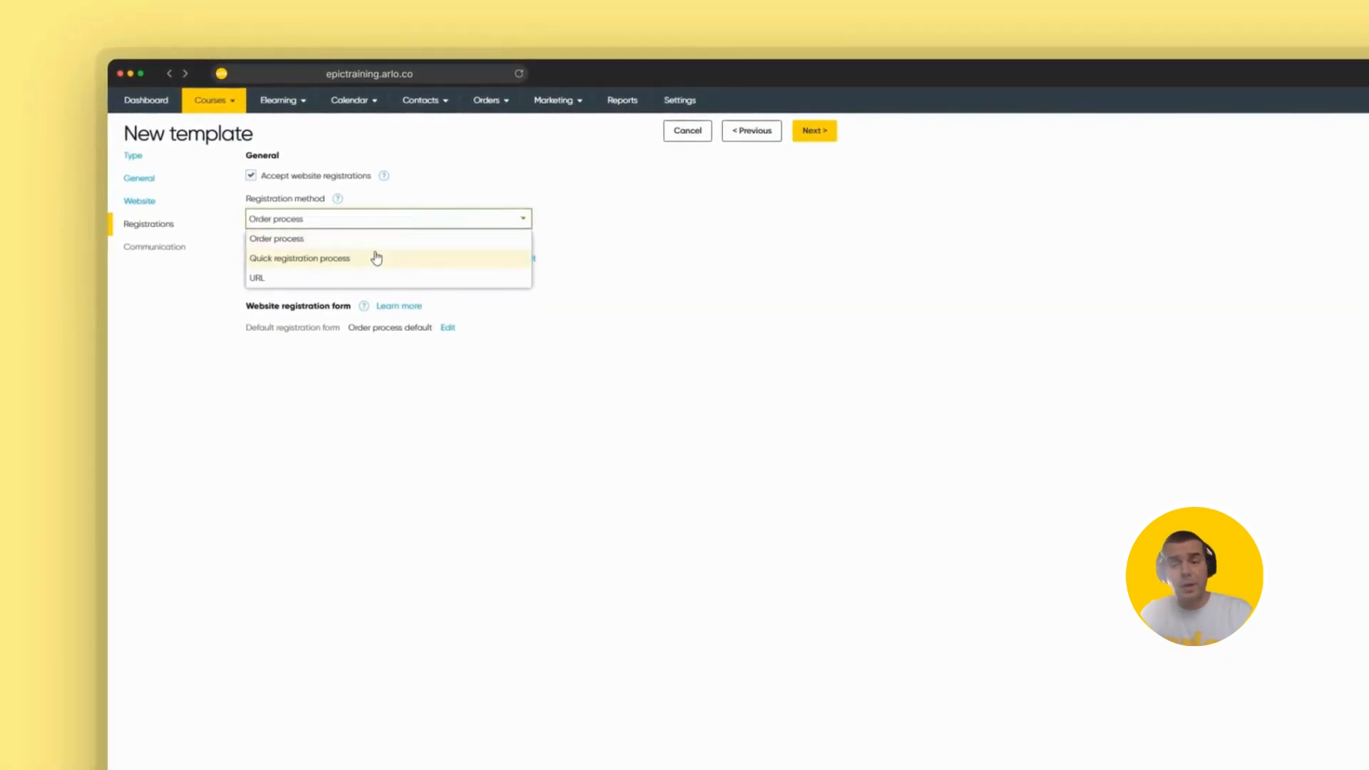
{"action": "left_click", "coordinate": [342, 242]}
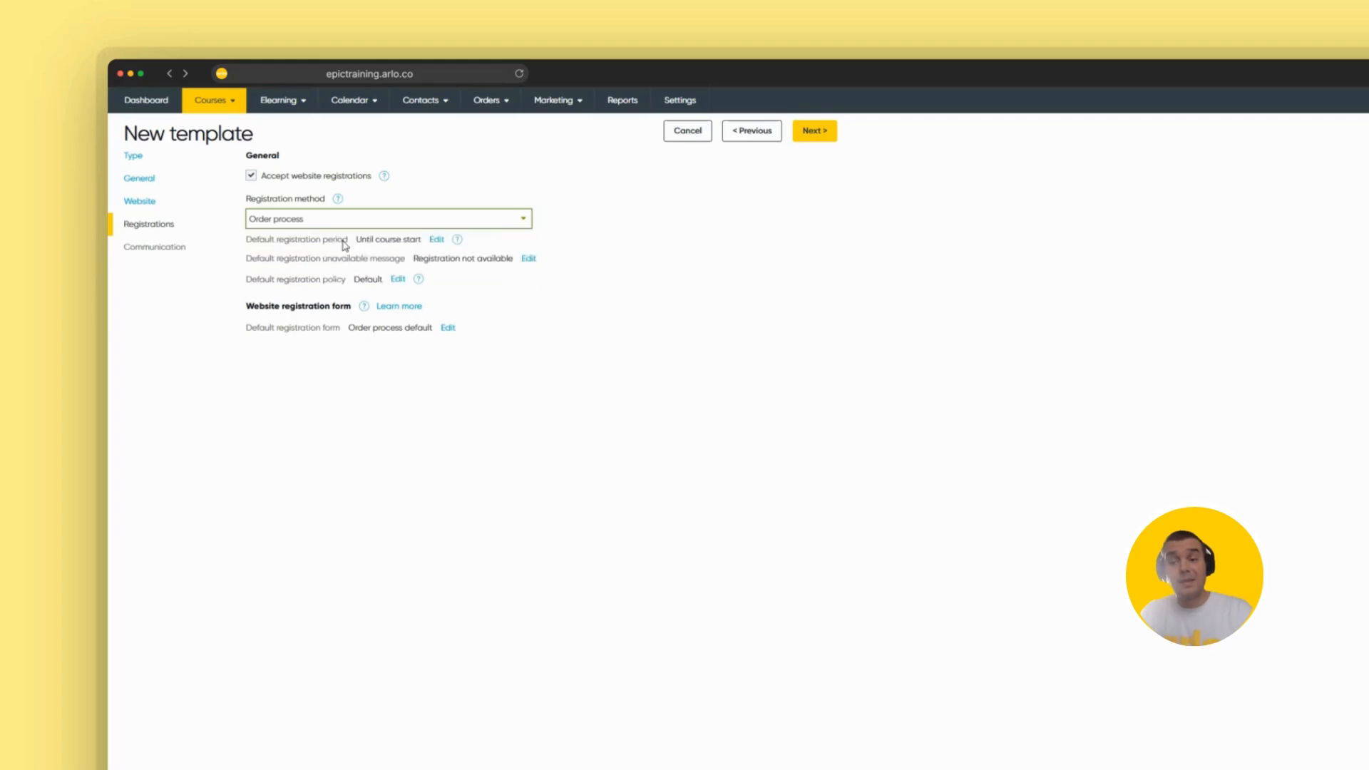
Step: Save the default registration period as opening immediately and closing when the course starts
{"action": "left_click", "coordinate": [612, 291]}
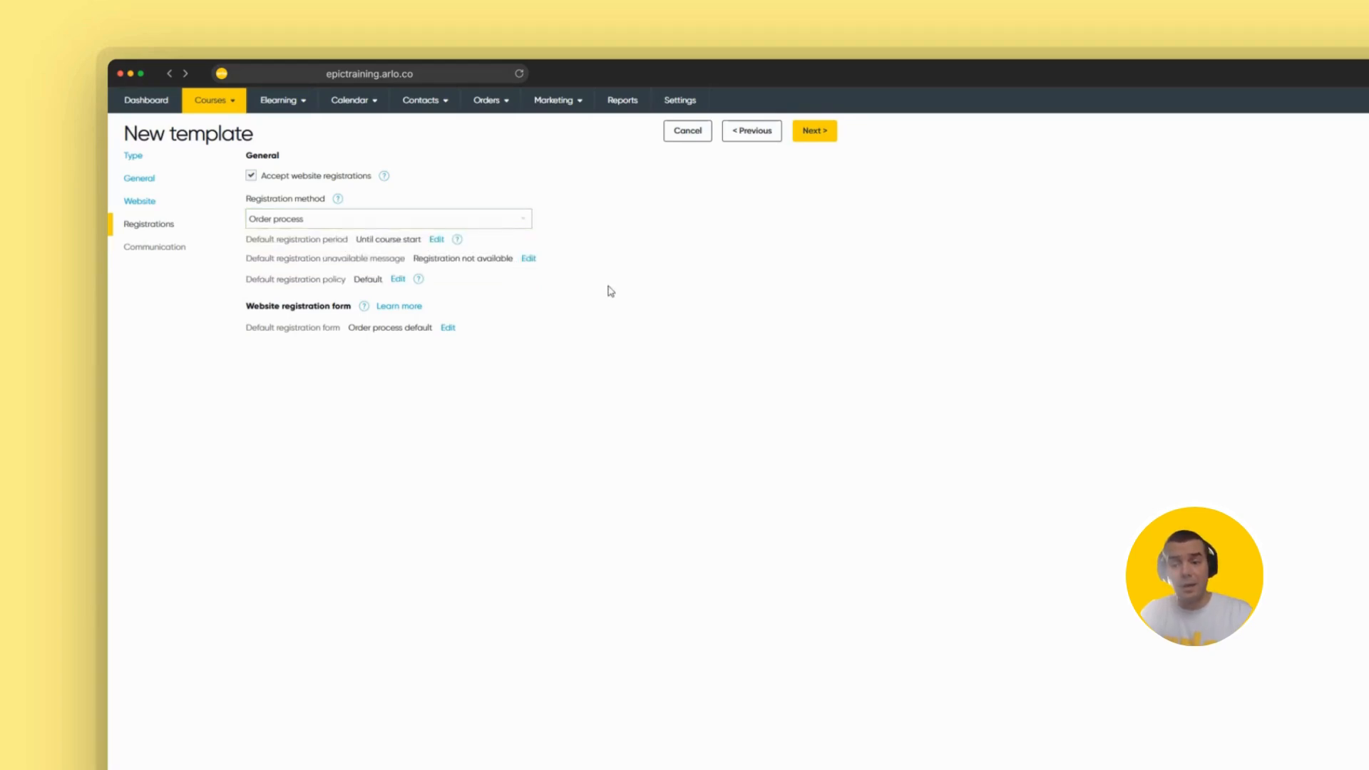
{"action": "left_click", "coordinate": [437, 240]}
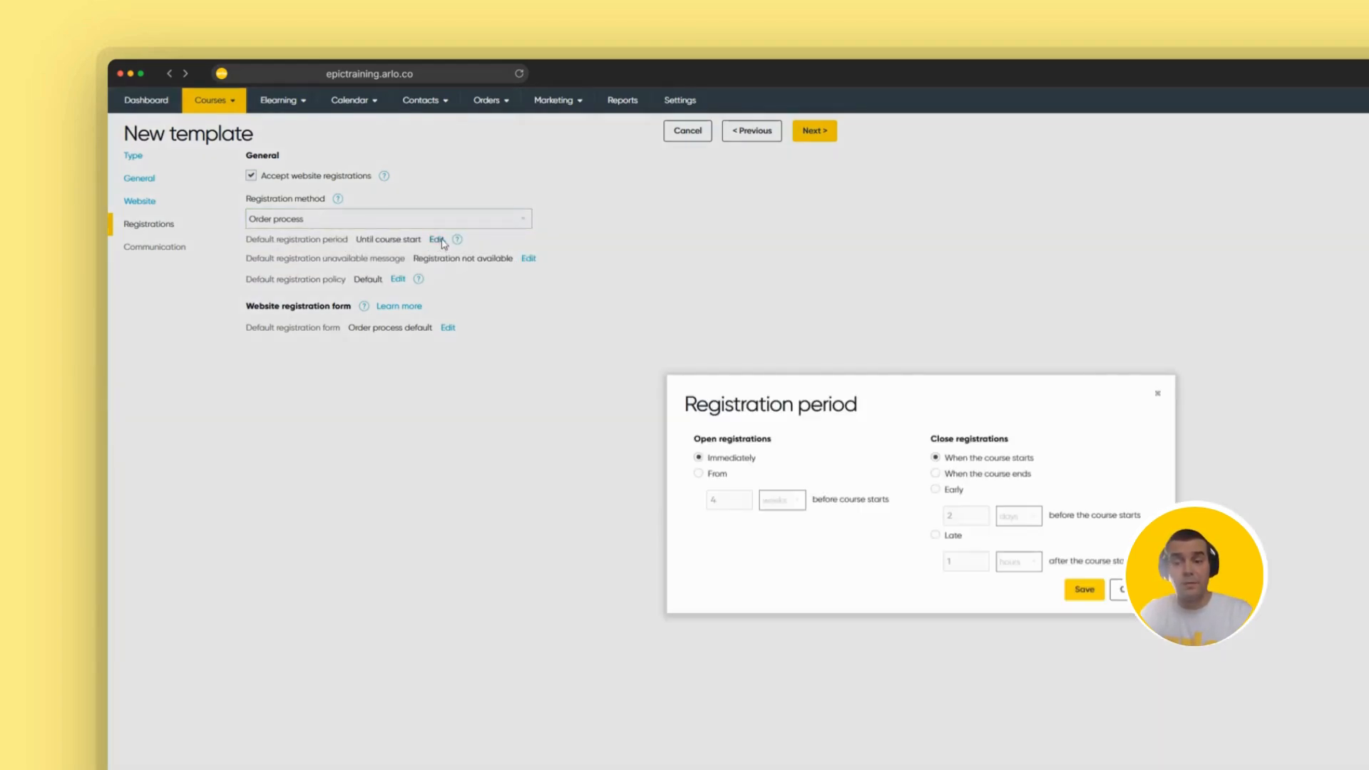
{"action": "left_click", "coordinate": [718, 474]}
{"action": "left_click", "coordinate": [728, 462]}
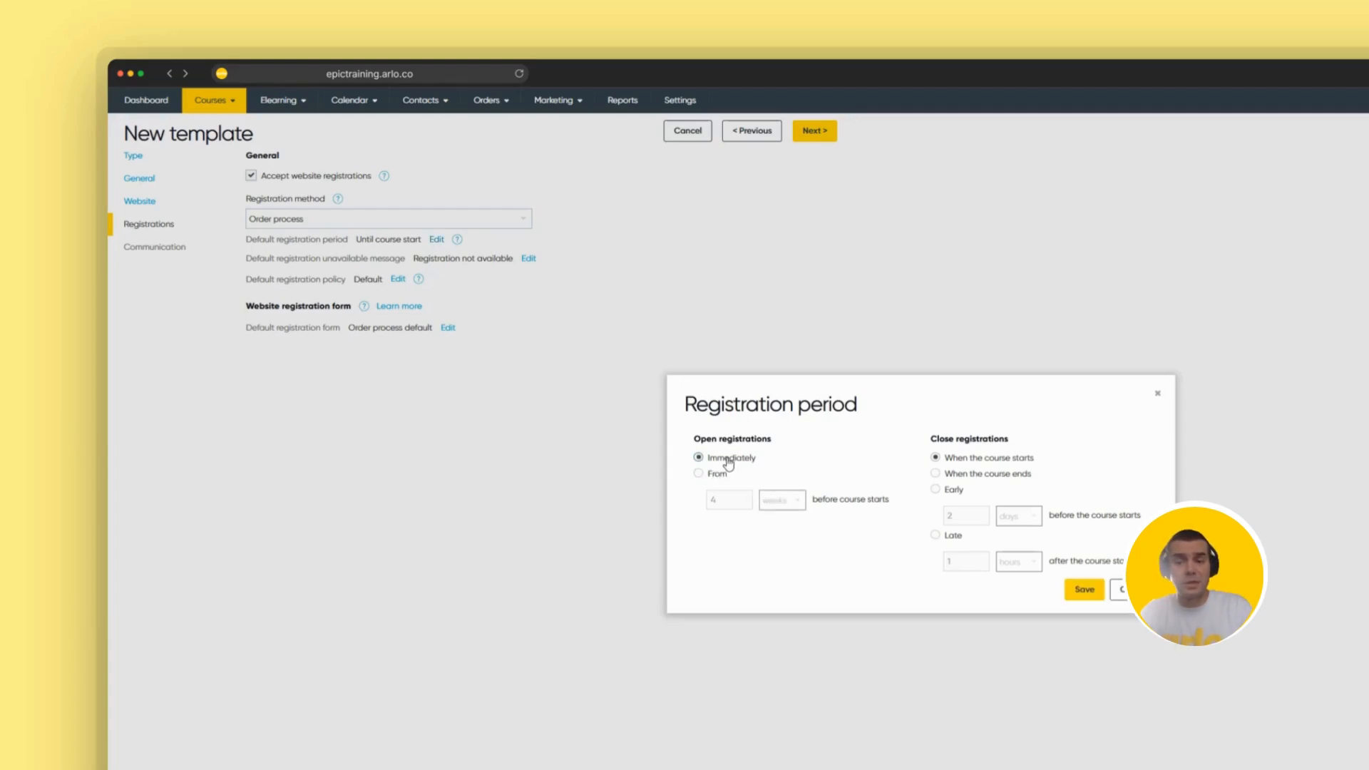
{"action": "left_click", "coordinate": [954, 492]}
{"action": "left_click", "coordinate": [956, 464]}
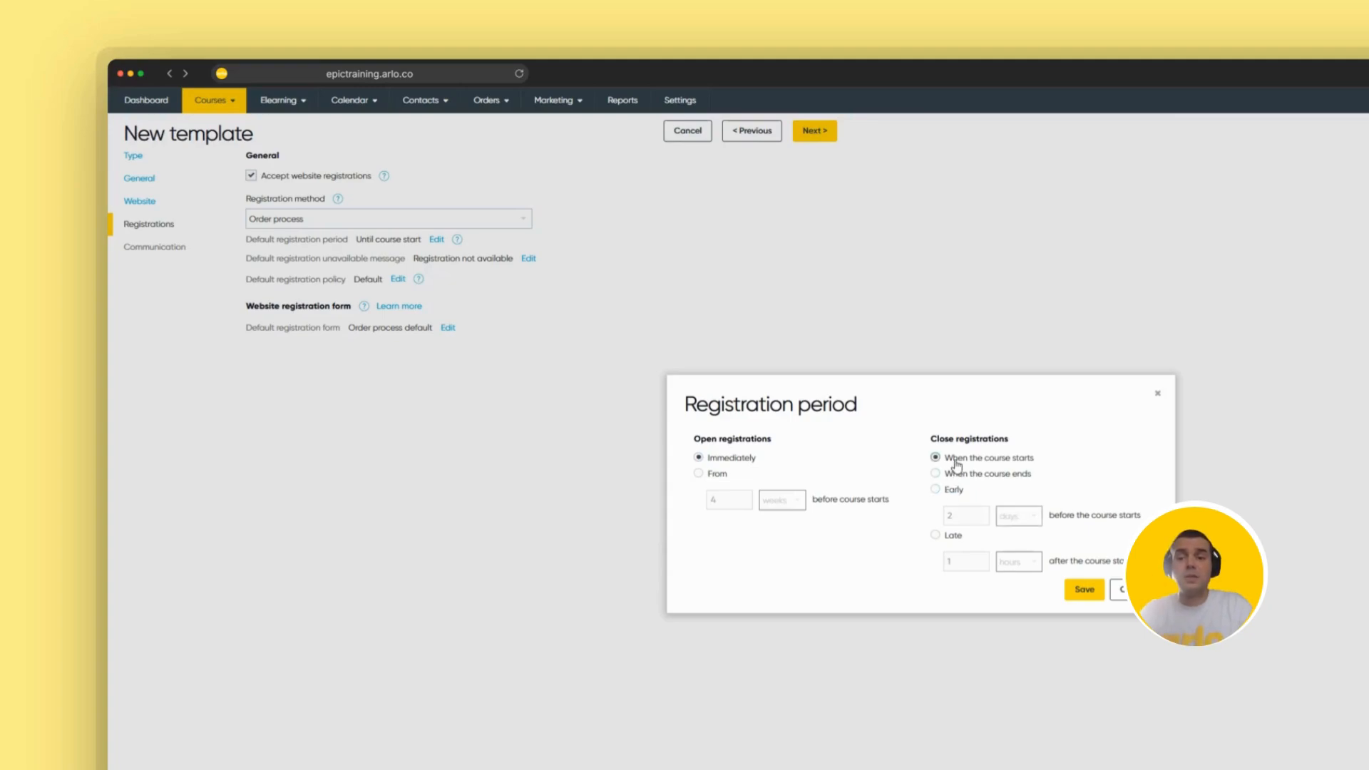
{"action": "left_click", "coordinate": [1079, 589]}
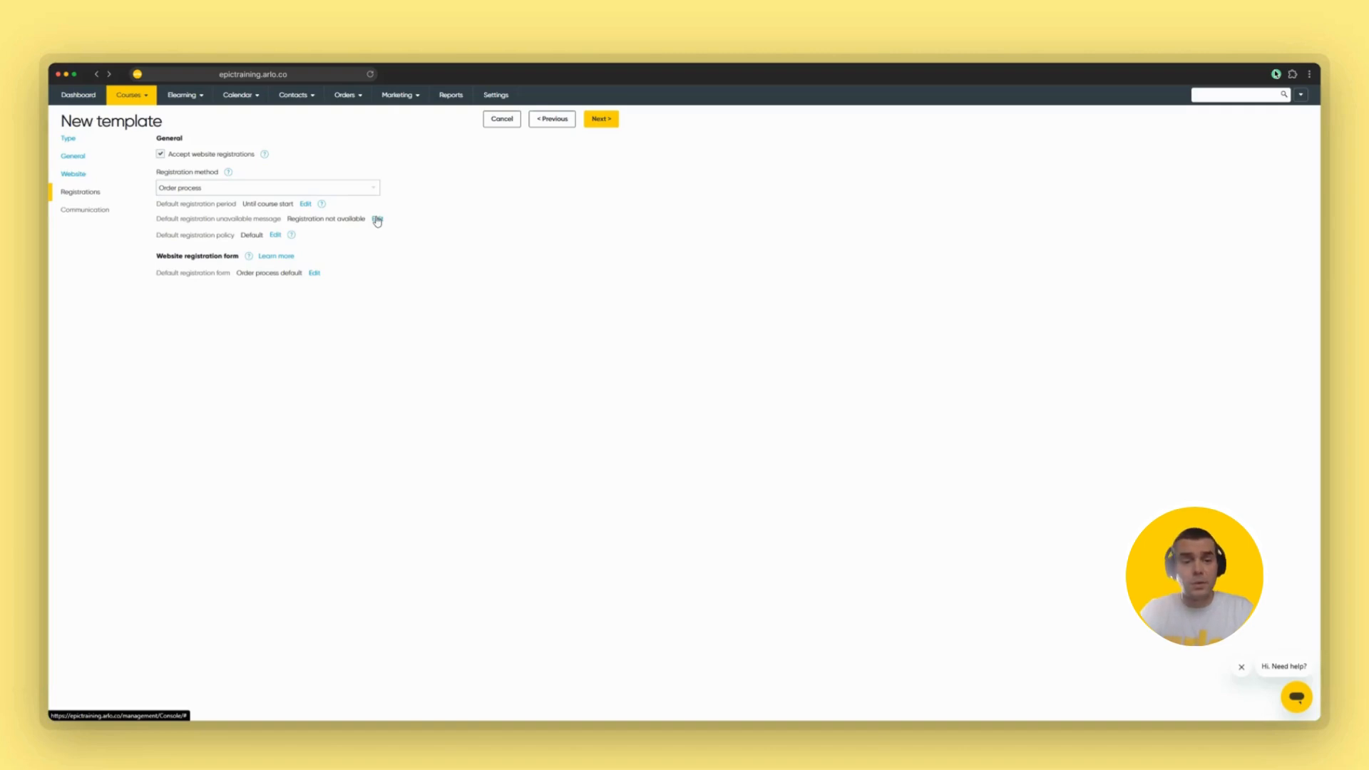
Step: Keep the template text for the registration unavailable message, select the Default registration policy, and continue to the communication settings
{"action": "left_click", "coordinate": [378, 220]}
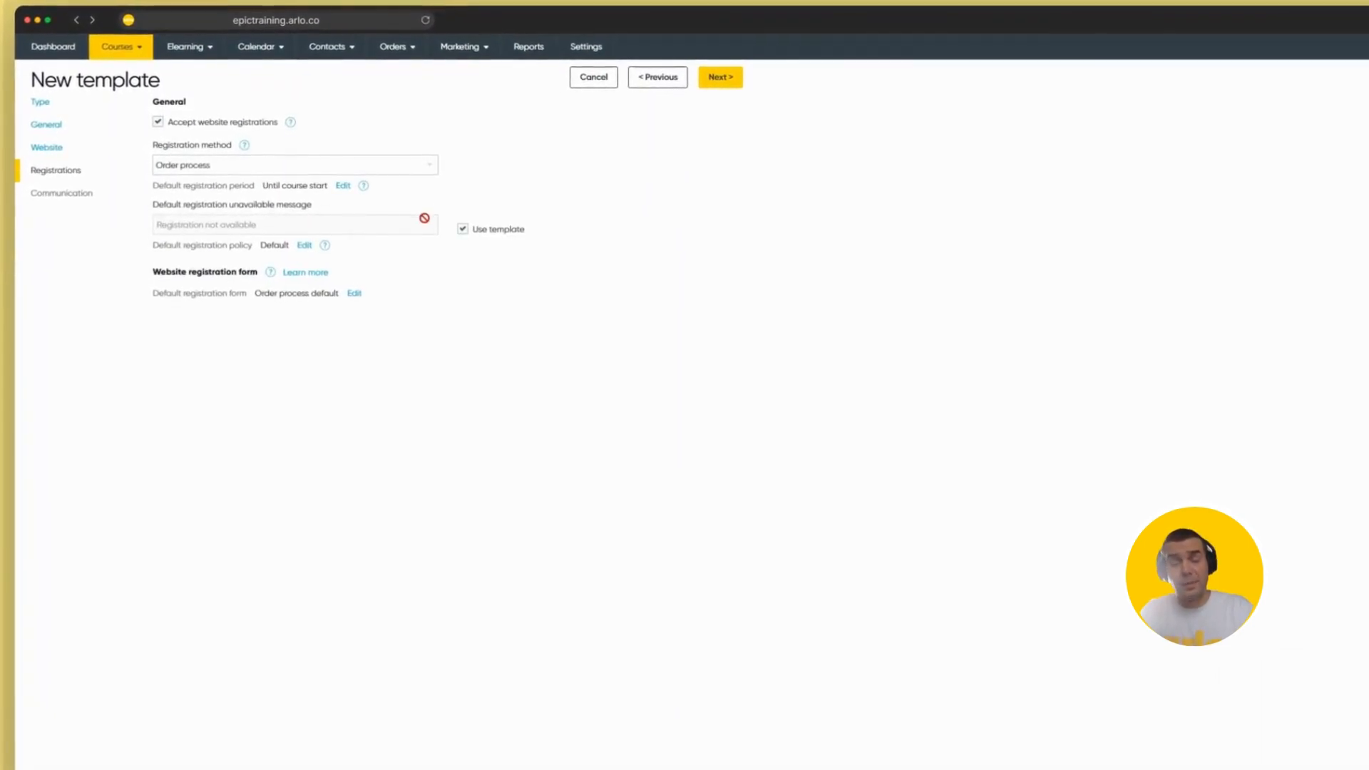
{"action": "left_click", "coordinate": [304, 245]}
{"action": "left_click", "coordinate": [309, 269]}
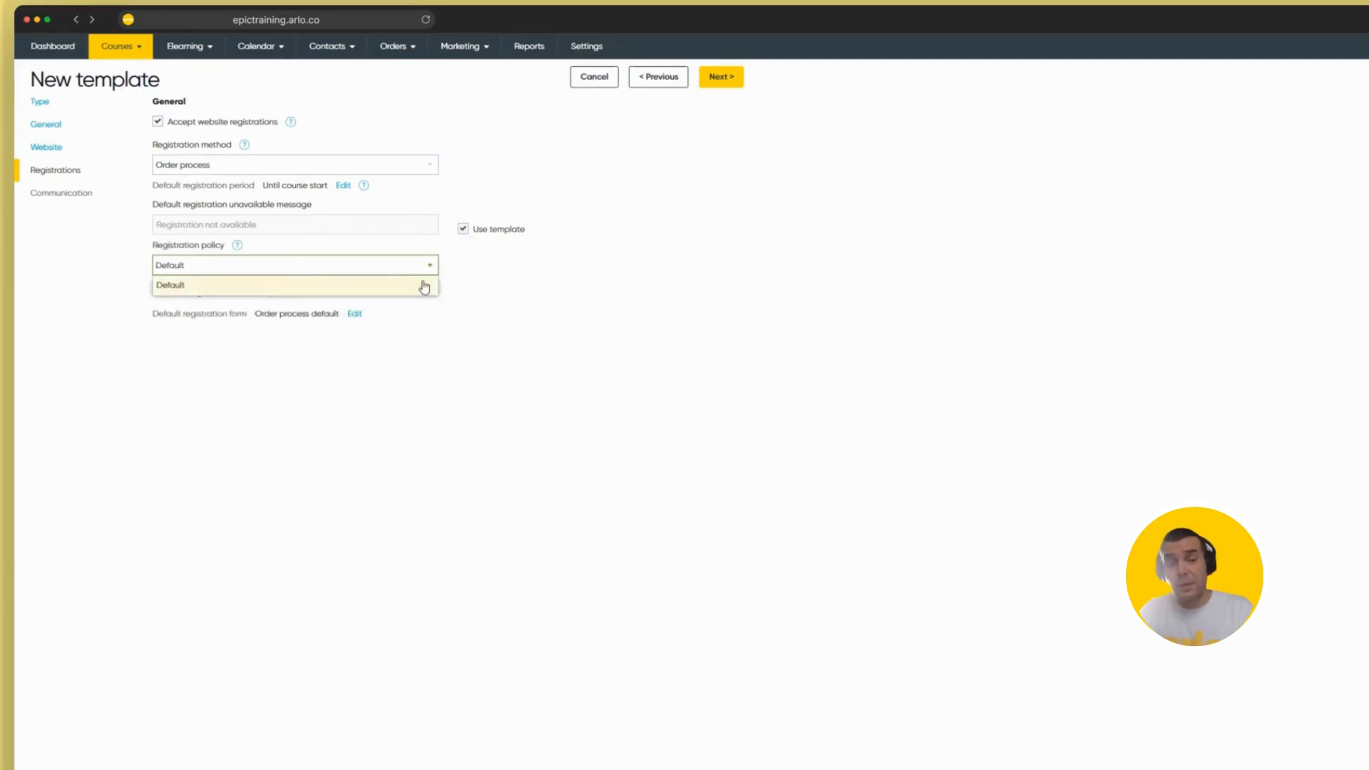
{"action": "left_click", "coordinate": [425, 284]}
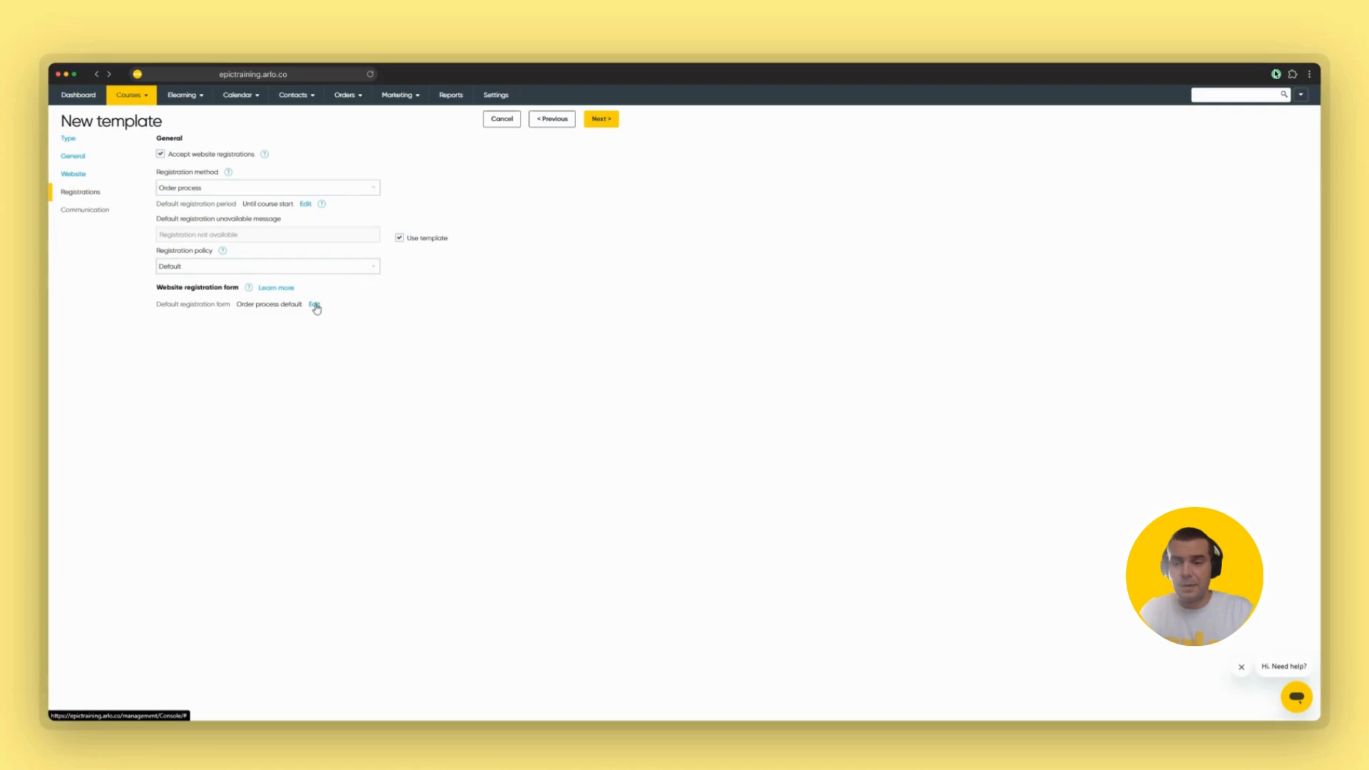
{"action": "left_click", "coordinate": [600, 123]}
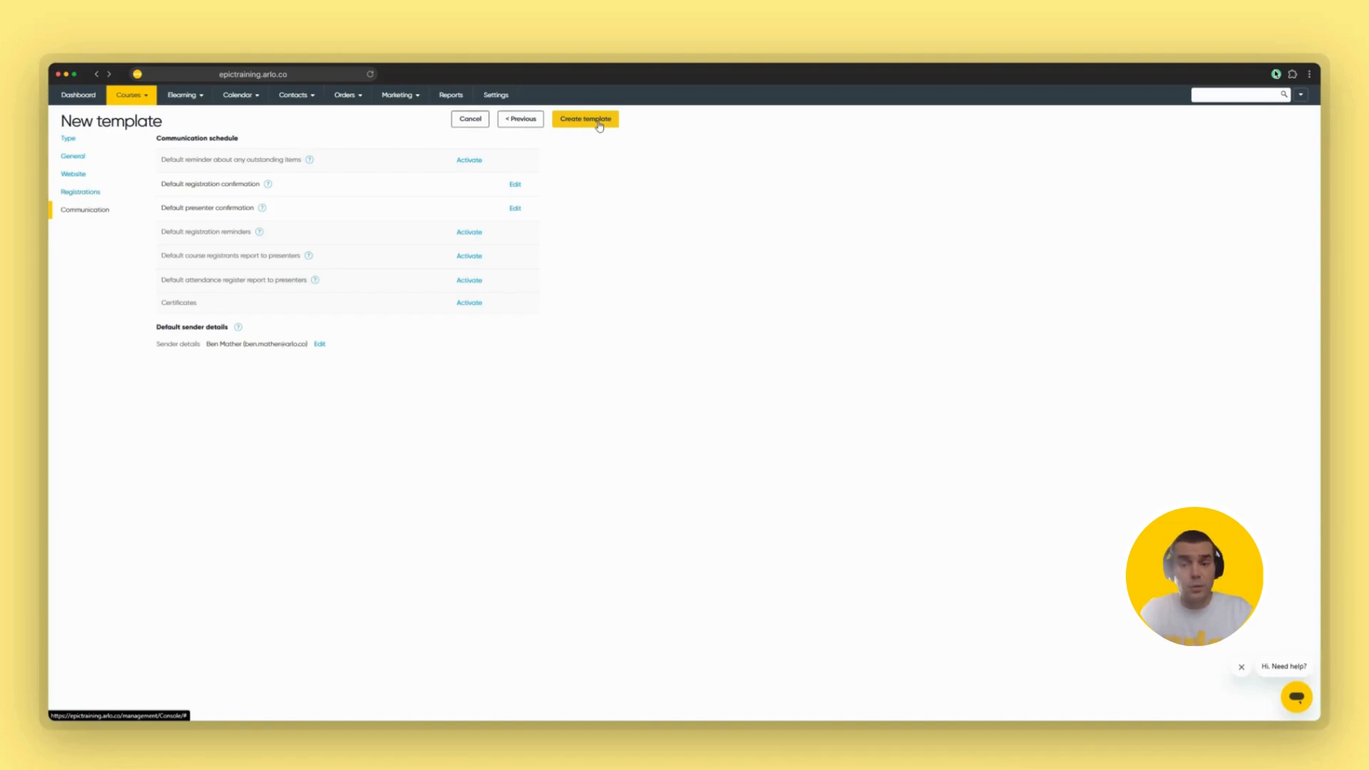
Step: Activate the outstanding items reminder, sent 1 week before the course start date
{"action": "left_click", "coordinate": [476, 161]}
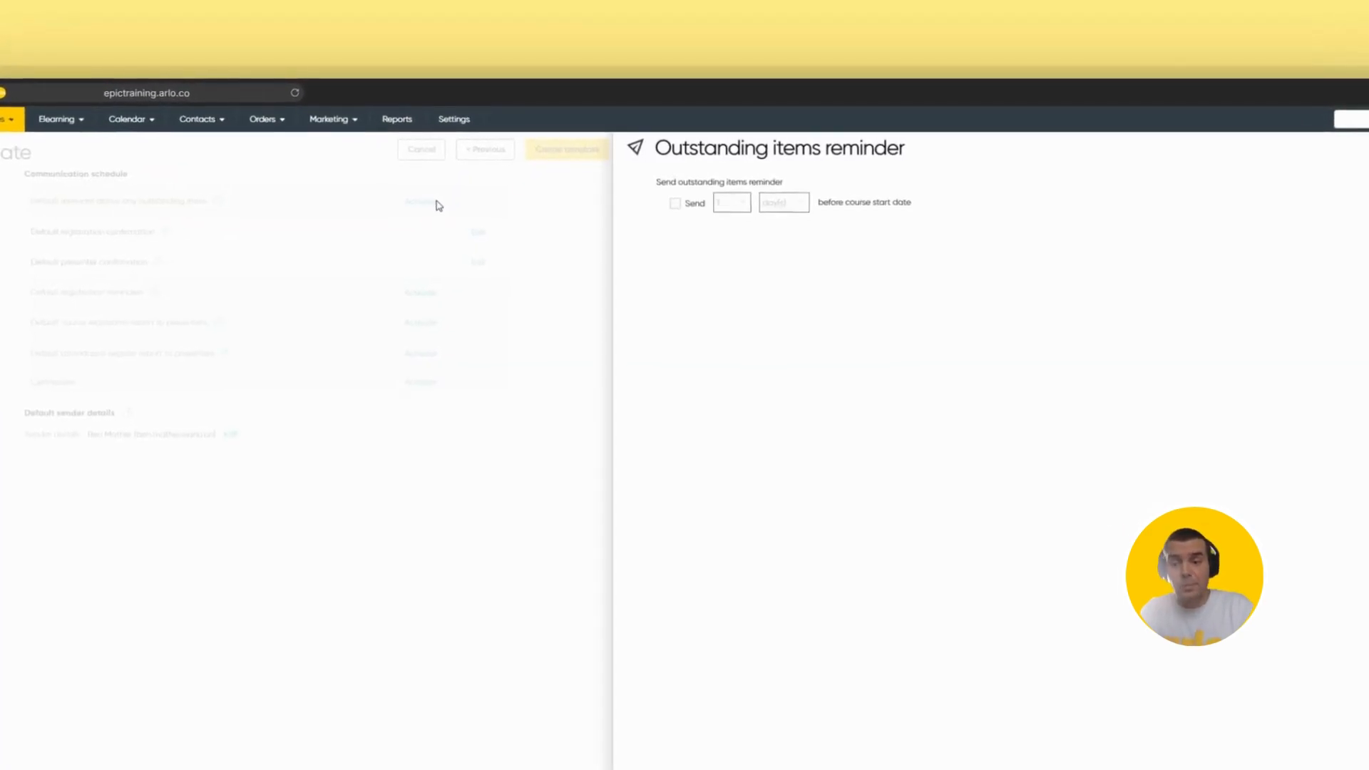
{"action": "left_click", "coordinate": [675, 205]}
{"action": "left_click", "coordinate": [784, 205]}
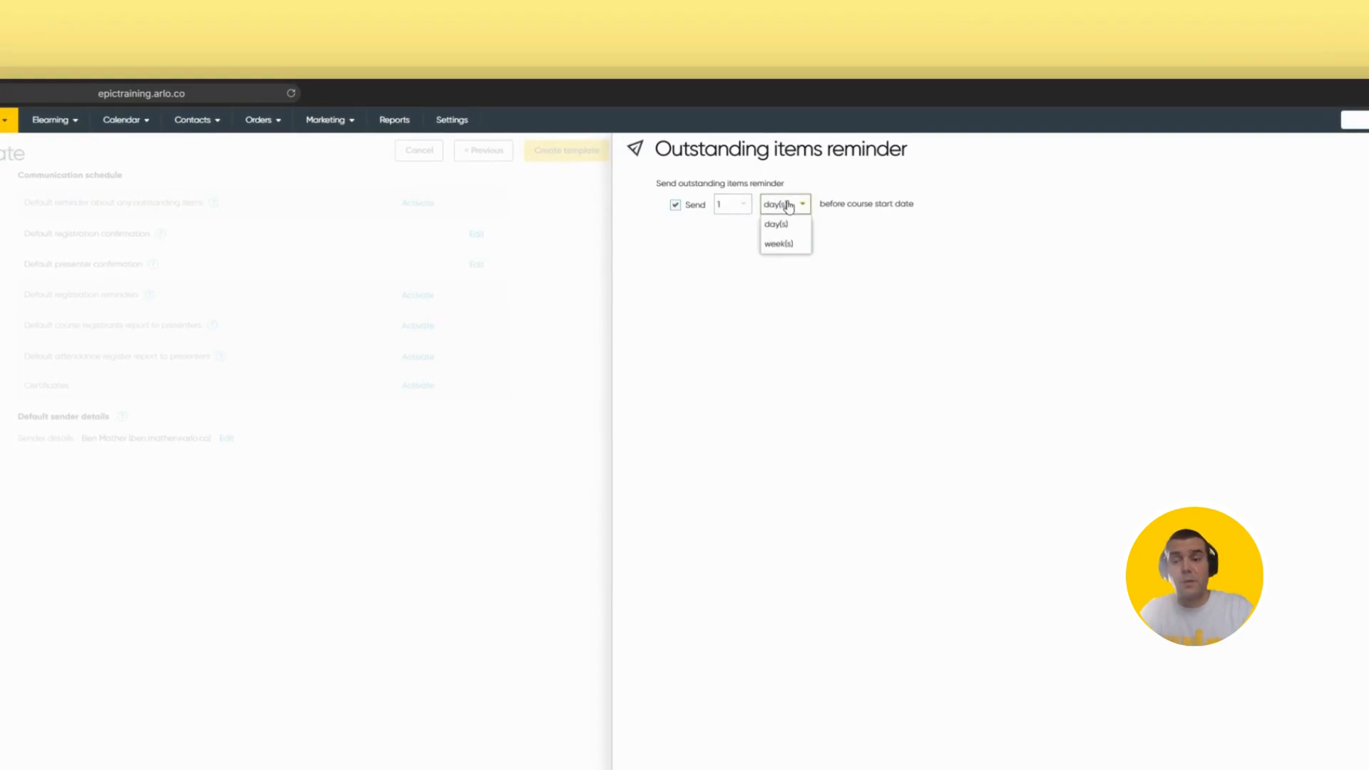
{"action": "left_click", "coordinate": [781, 243]}
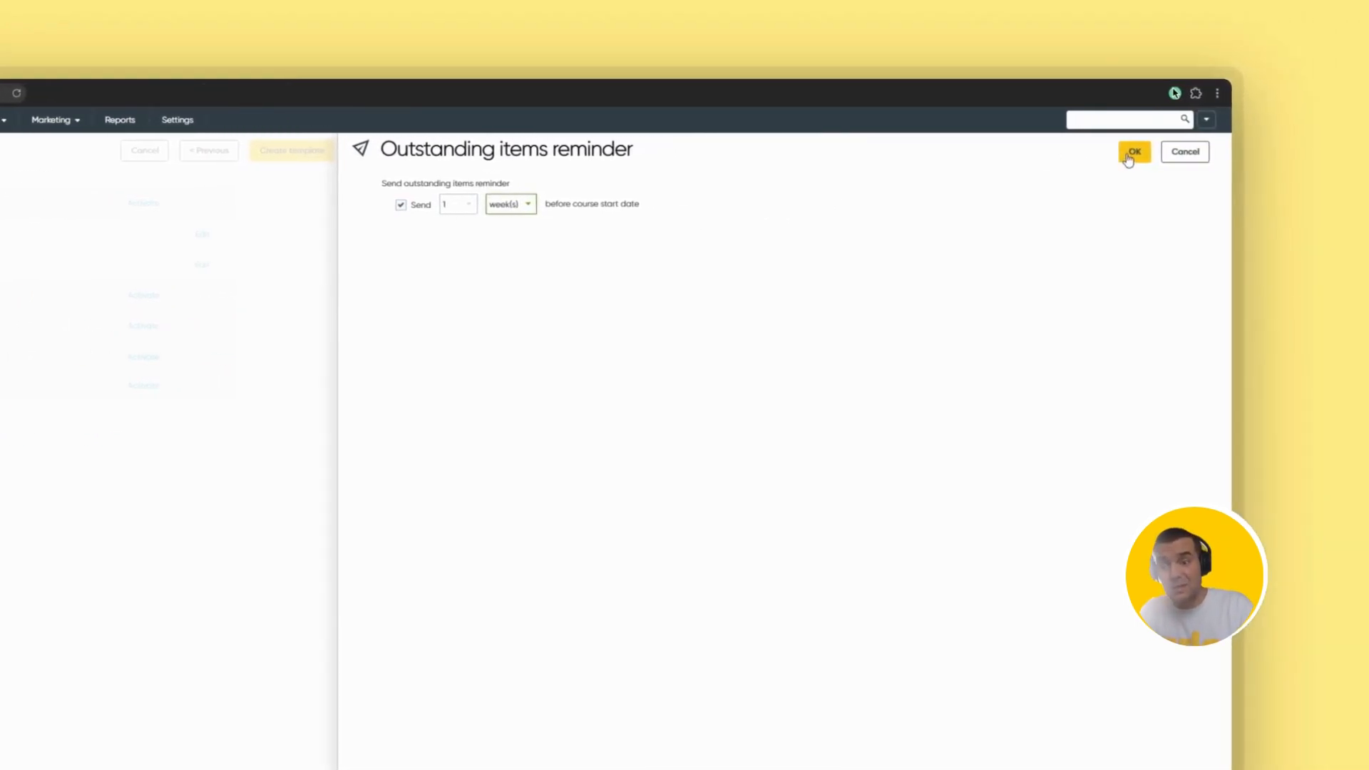
{"action": "left_click", "coordinate": [1182, 151]}
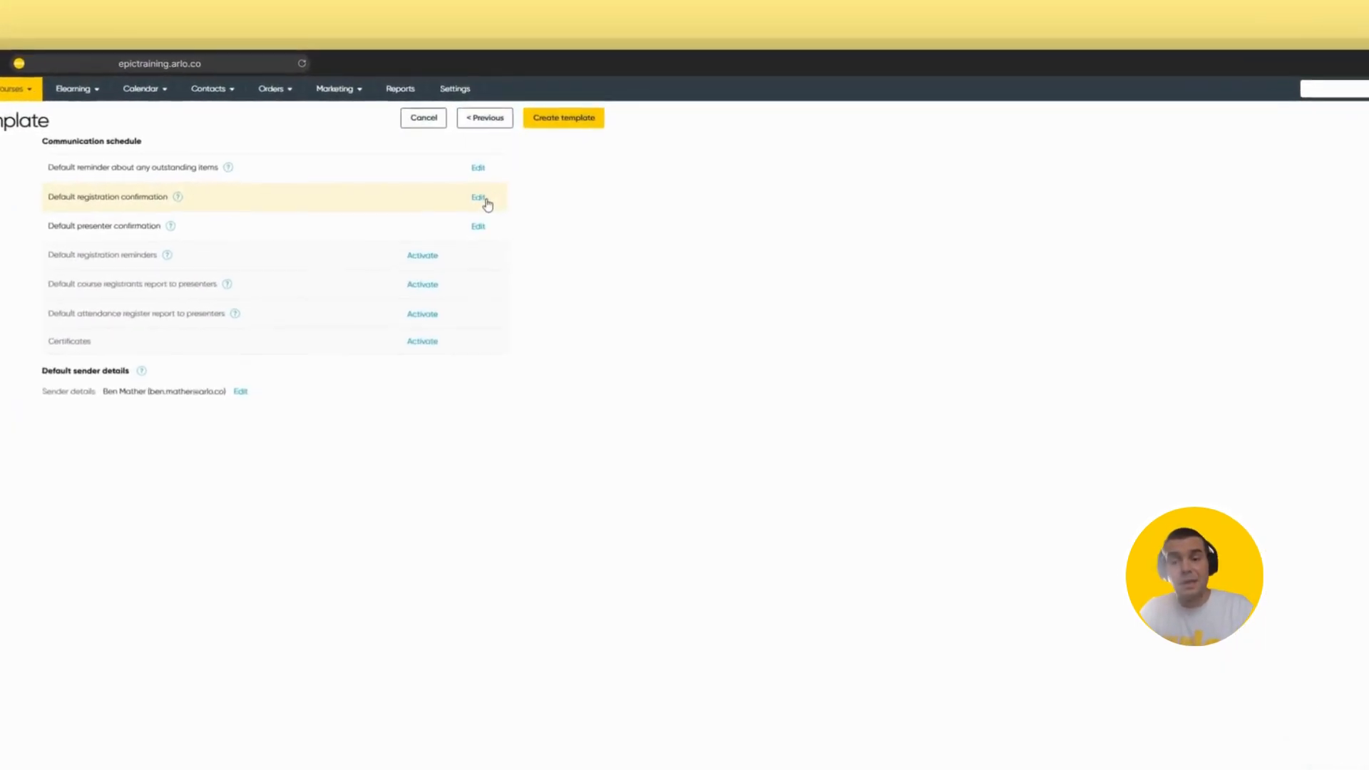
Step: Examine the default registration confirmation and presenter confirmation settings, including the special instructions editor, without saving changes
{"action": "left_click", "coordinate": [512, 185]}
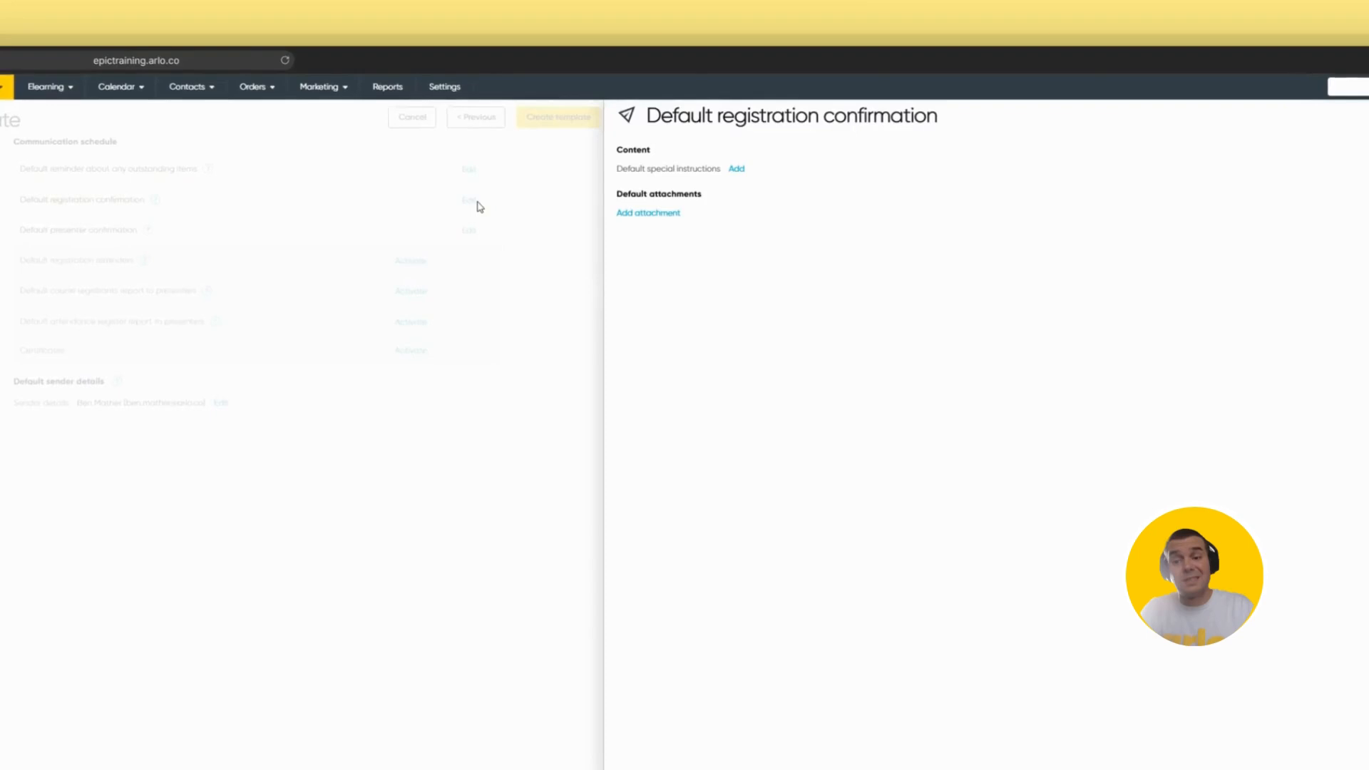
{"action": "left_click", "coordinate": [737, 169]}
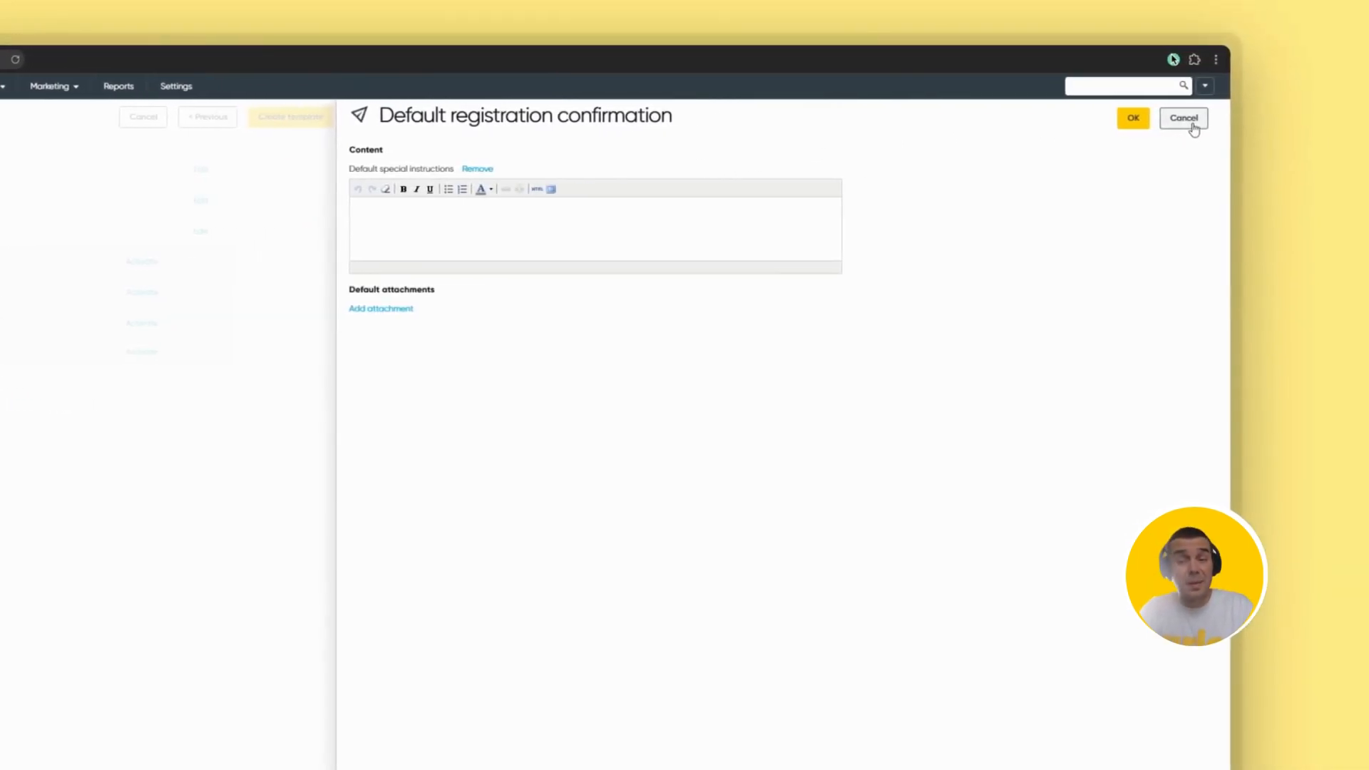
{"action": "left_click", "coordinate": [1223, 120]}
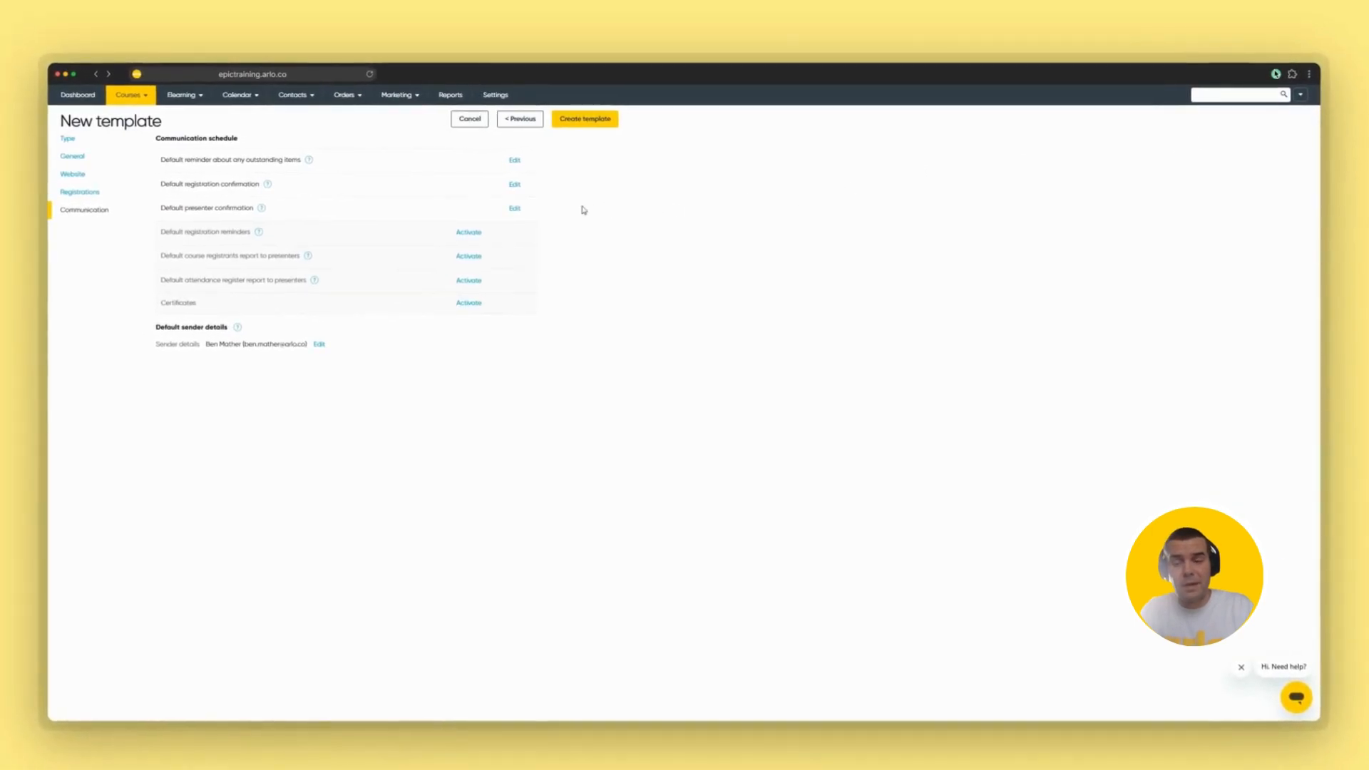
{"action": "left_click", "coordinate": [514, 208]}
{"action": "left_click", "coordinate": [1282, 123]}
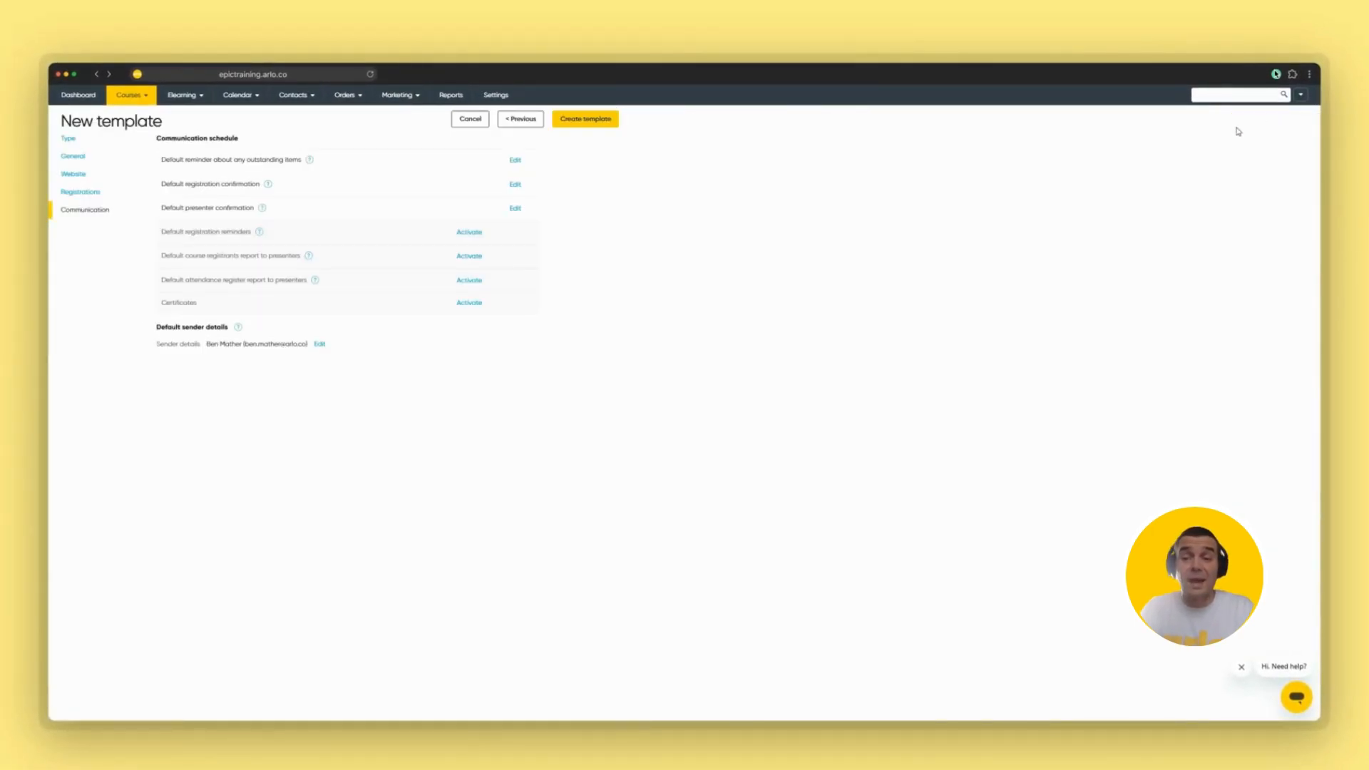
Step: Activate three default registration reminders, sent 1 day, 1 hour and 1 week before the course start date
{"action": "left_click", "coordinate": [476, 234]}
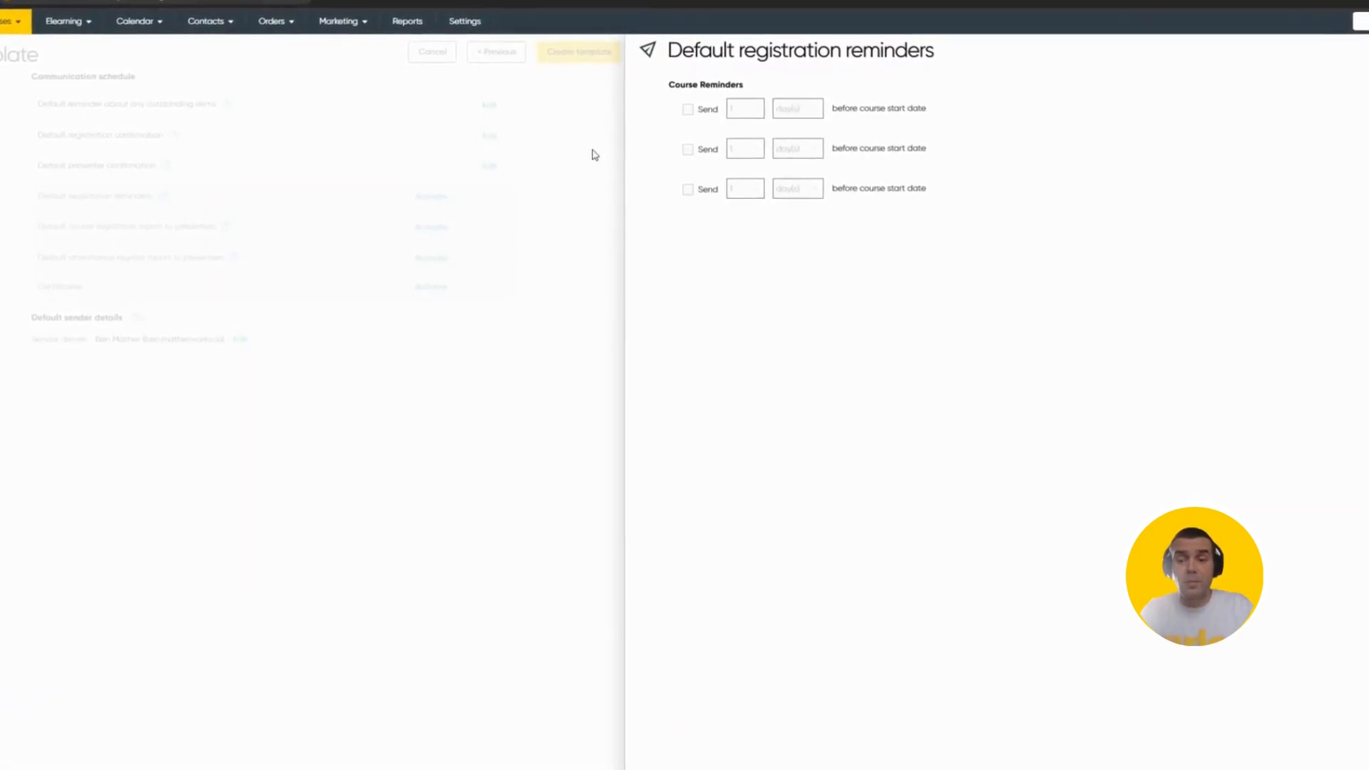
{"action": "left_click", "coordinate": [688, 109]}
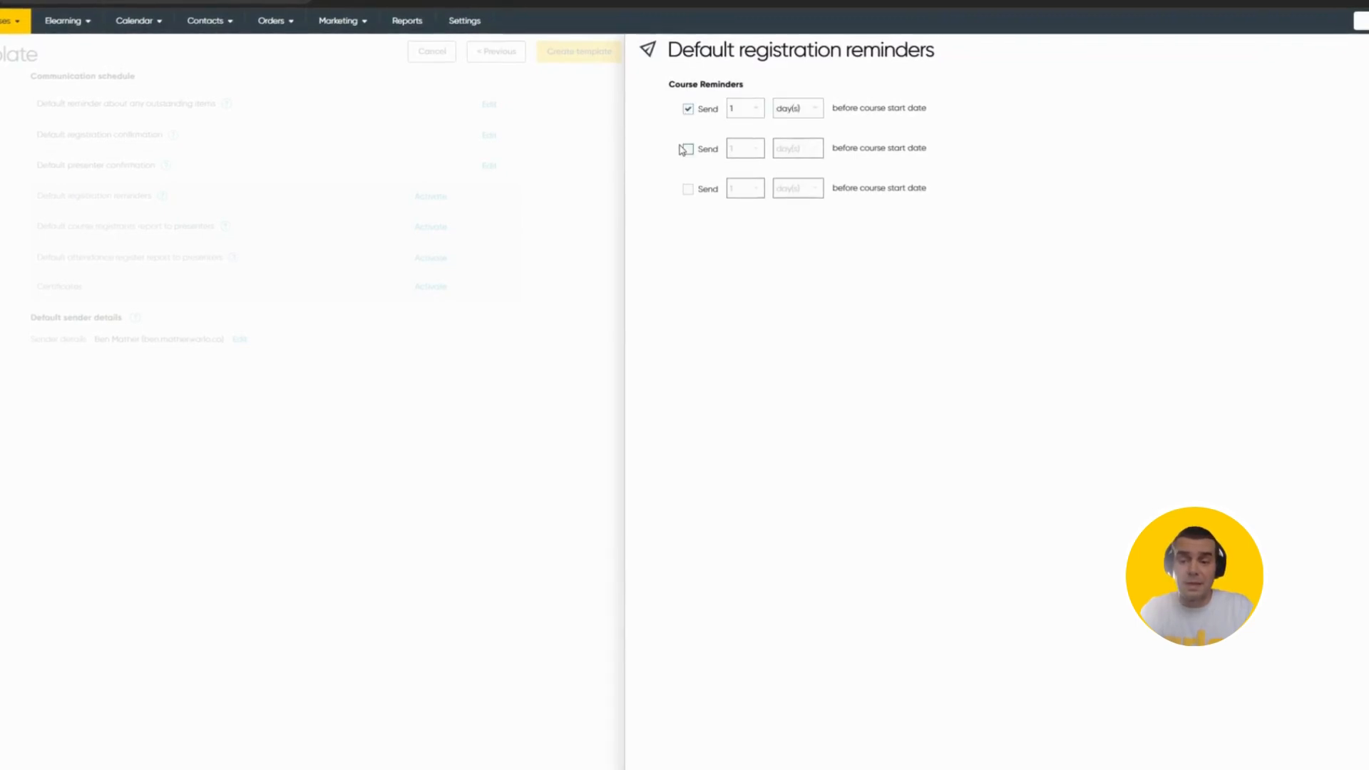
{"action": "left_click", "coordinate": [688, 149]}
{"action": "left_click", "coordinate": [688, 190]}
{"action": "left_click", "coordinate": [795, 150]}
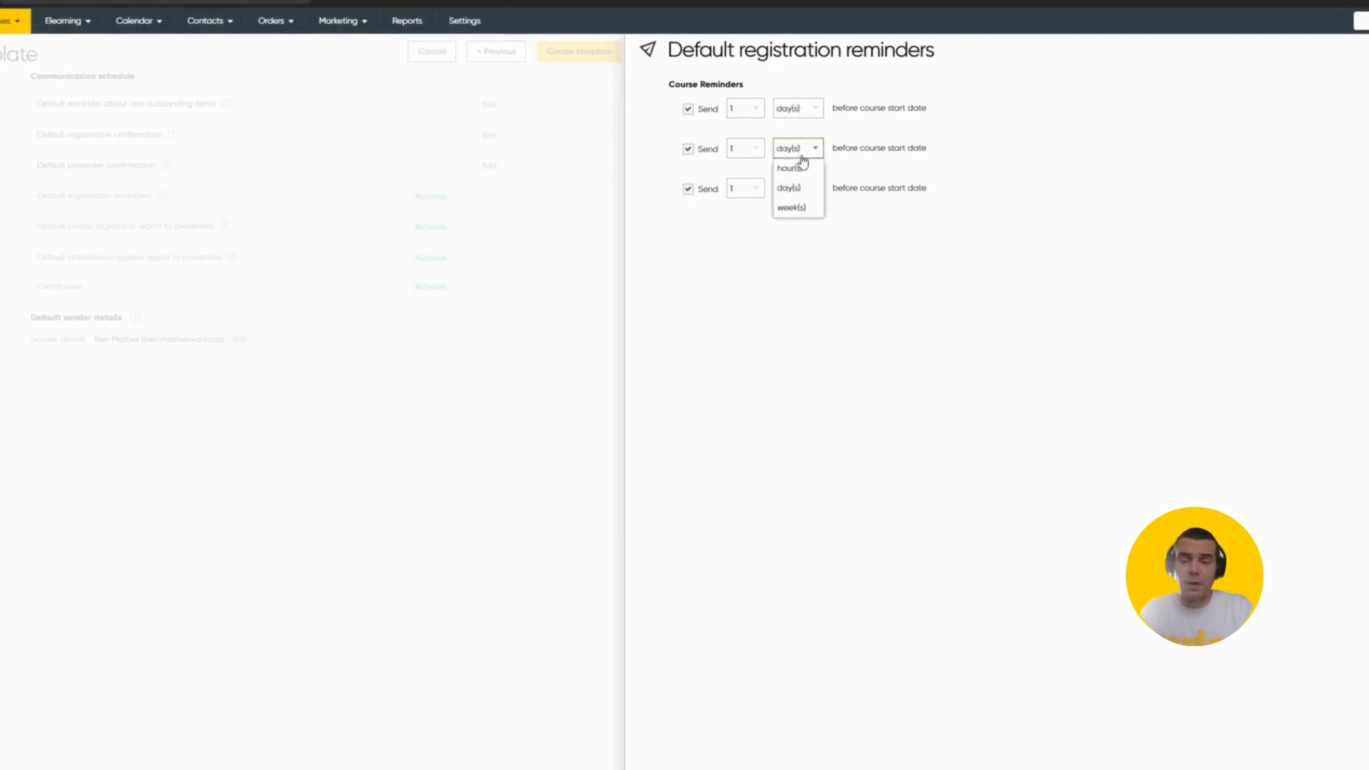
{"action": "left_click", "coordinate": [796, 176]}
{"action": "left_click", "coordinate": [790, 187]}
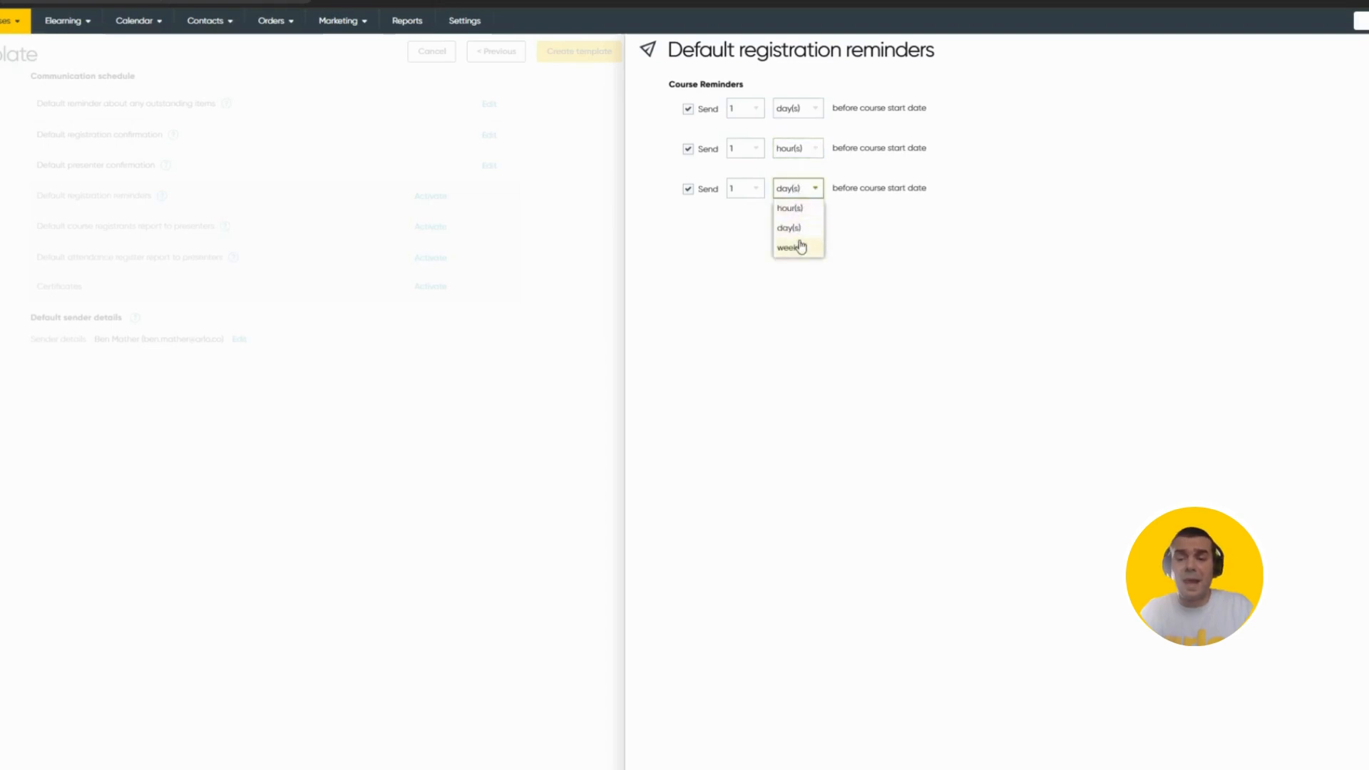
{"action": "left_click", "coordinate": [798, 246]}
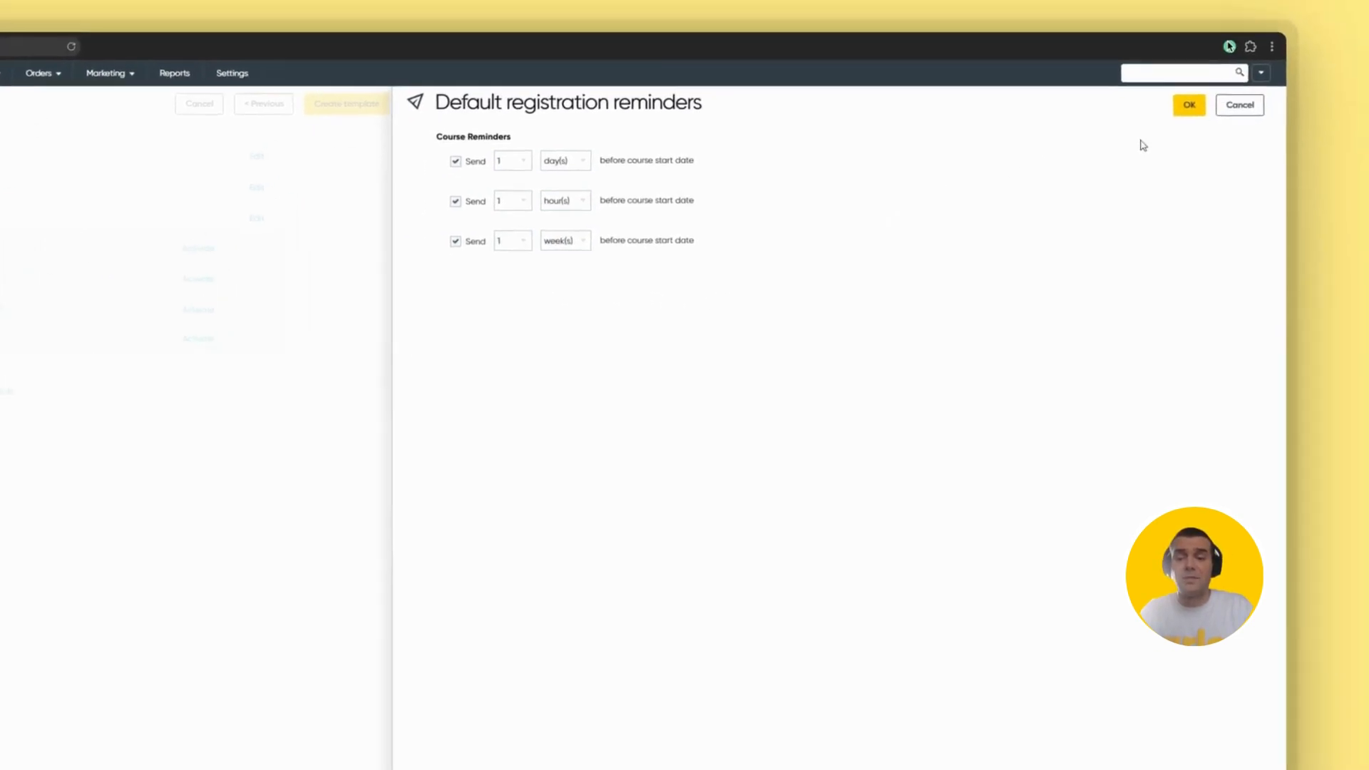
{"action": "left_click", "coordinate": [1189, 104]}
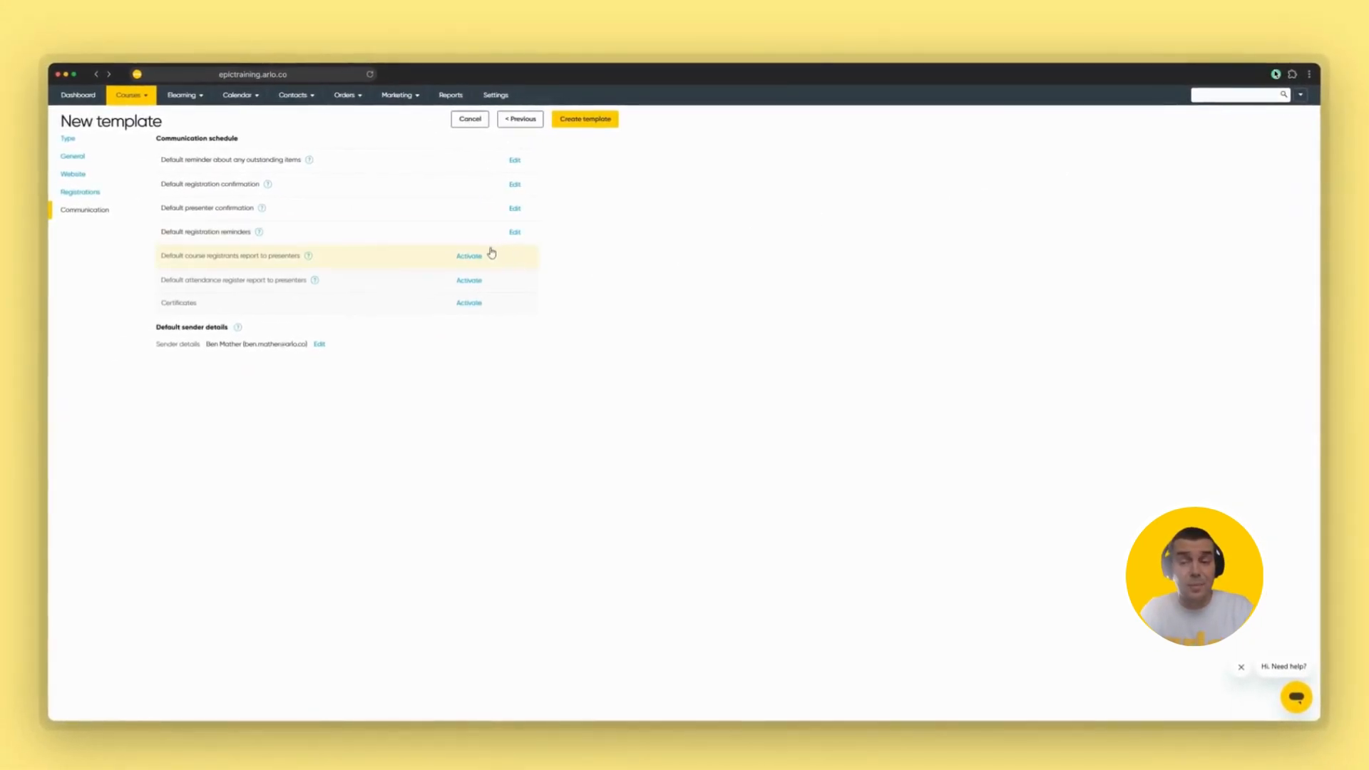
Step: Activate certificate emails with the Certificate of Achievement - Sample A4 attachment, and create the template
{"action": "left_click", "coordinate": [470, 302]}
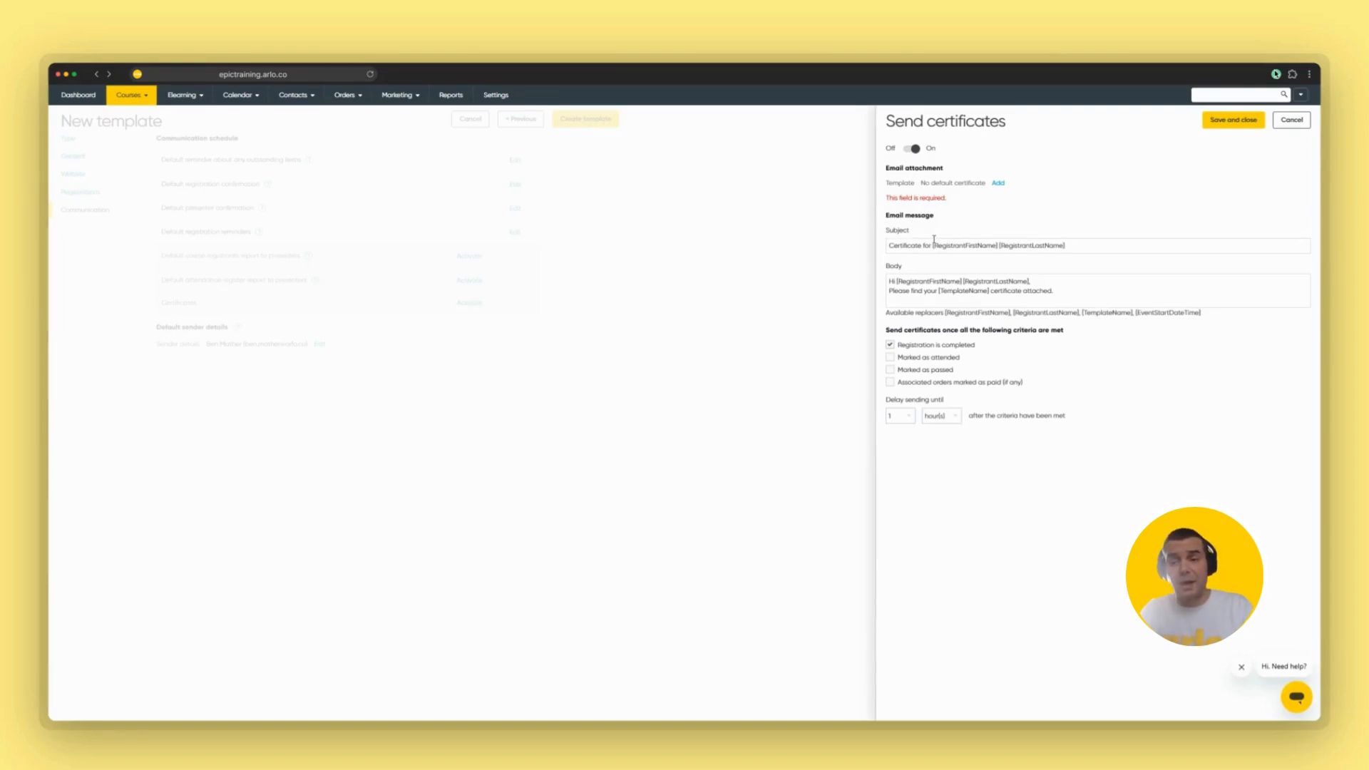
{"action": "left_click", "coordinate": [998, 183]}
{"action": "left_click", "coordinate": [1001, 184]}
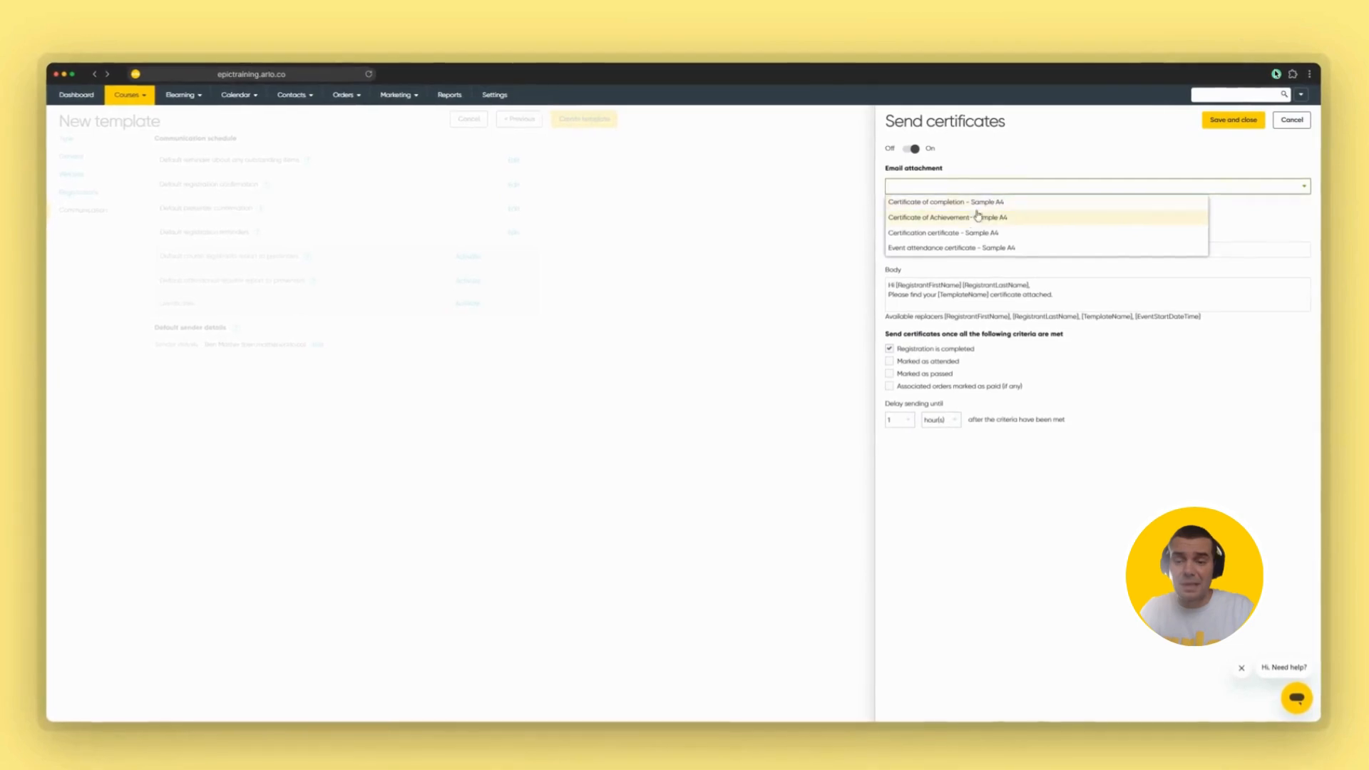
{"action": "left_click", "coordinate": [971, 219]}
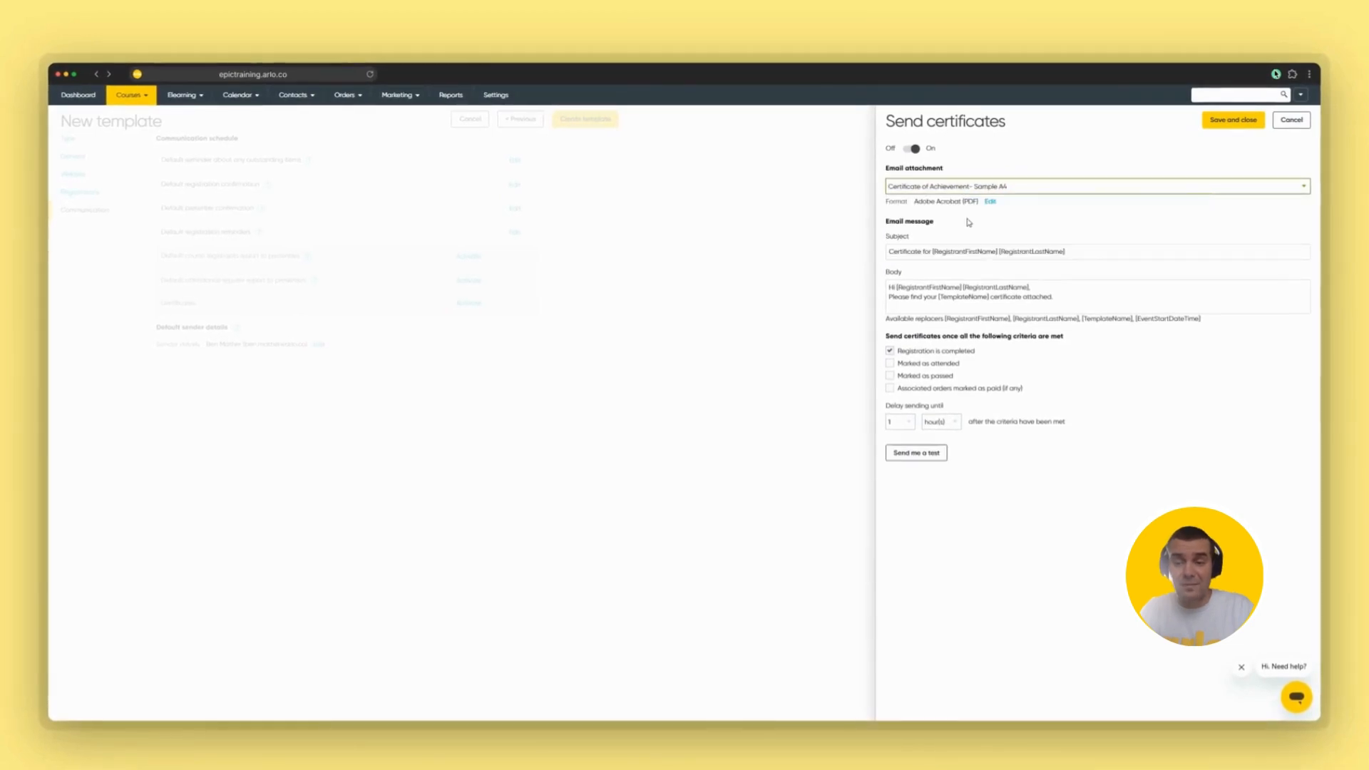
{"action": "left_click", "coordinate": [1228, 121]}
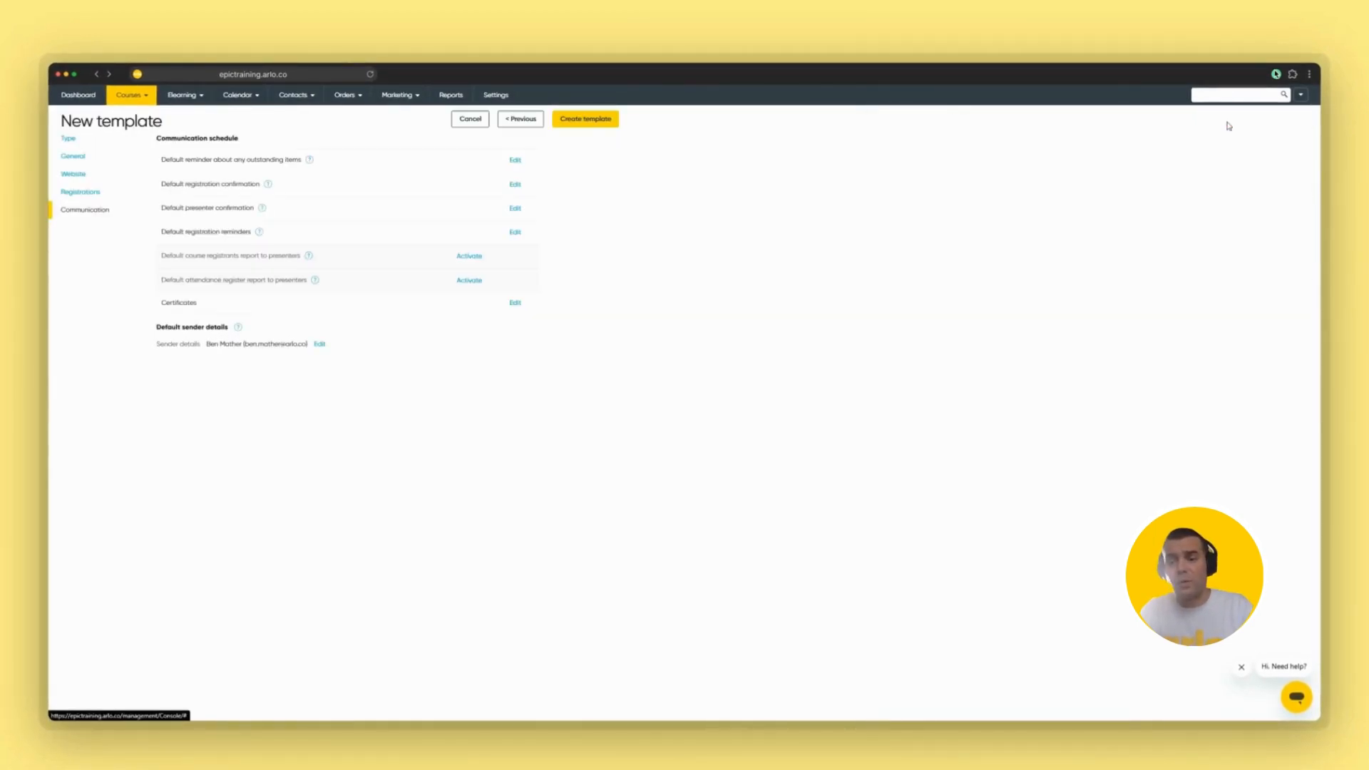
{"action": "left_click", "coordinate": [586, 122]}
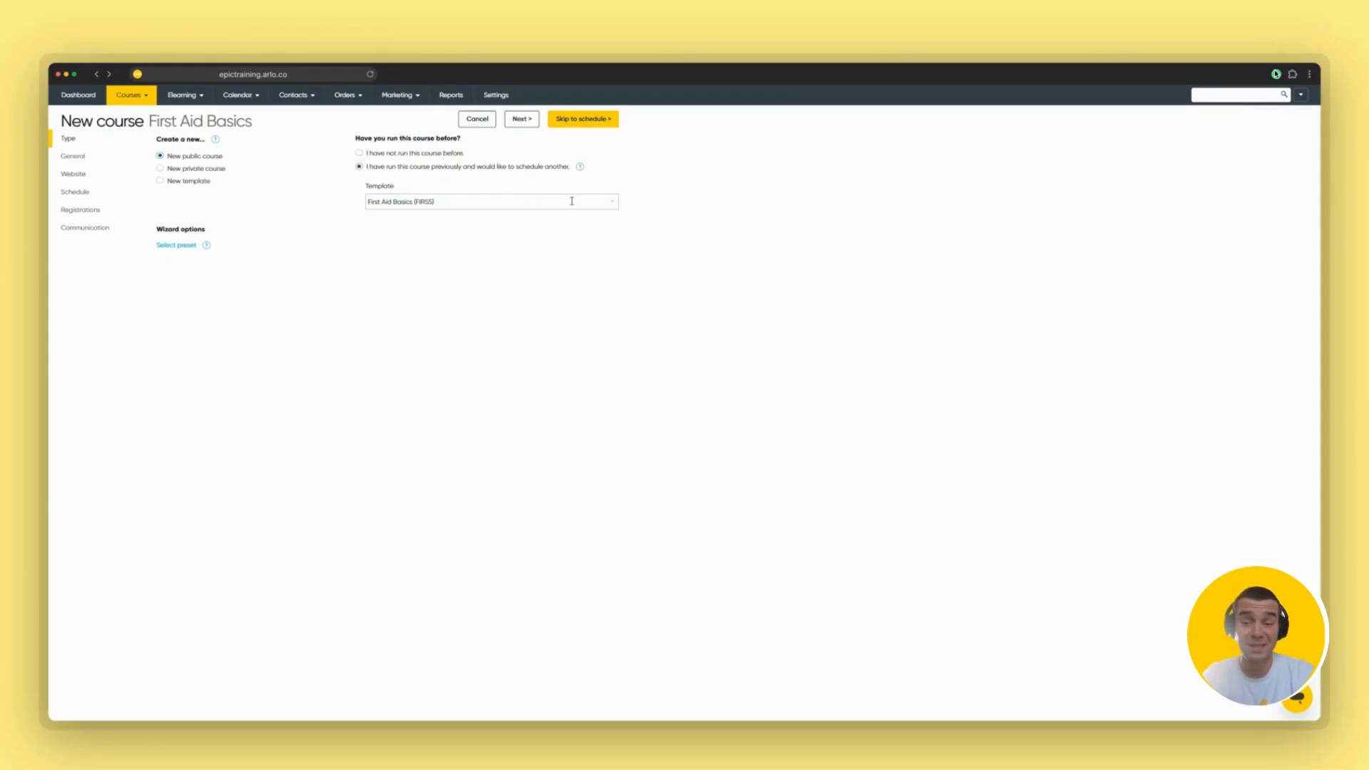
Step: Base the new public course on the First Aid Basics (FIRS6) template and skip to its schedule
{"action": "left_click", "coordinate": [579, 201]}
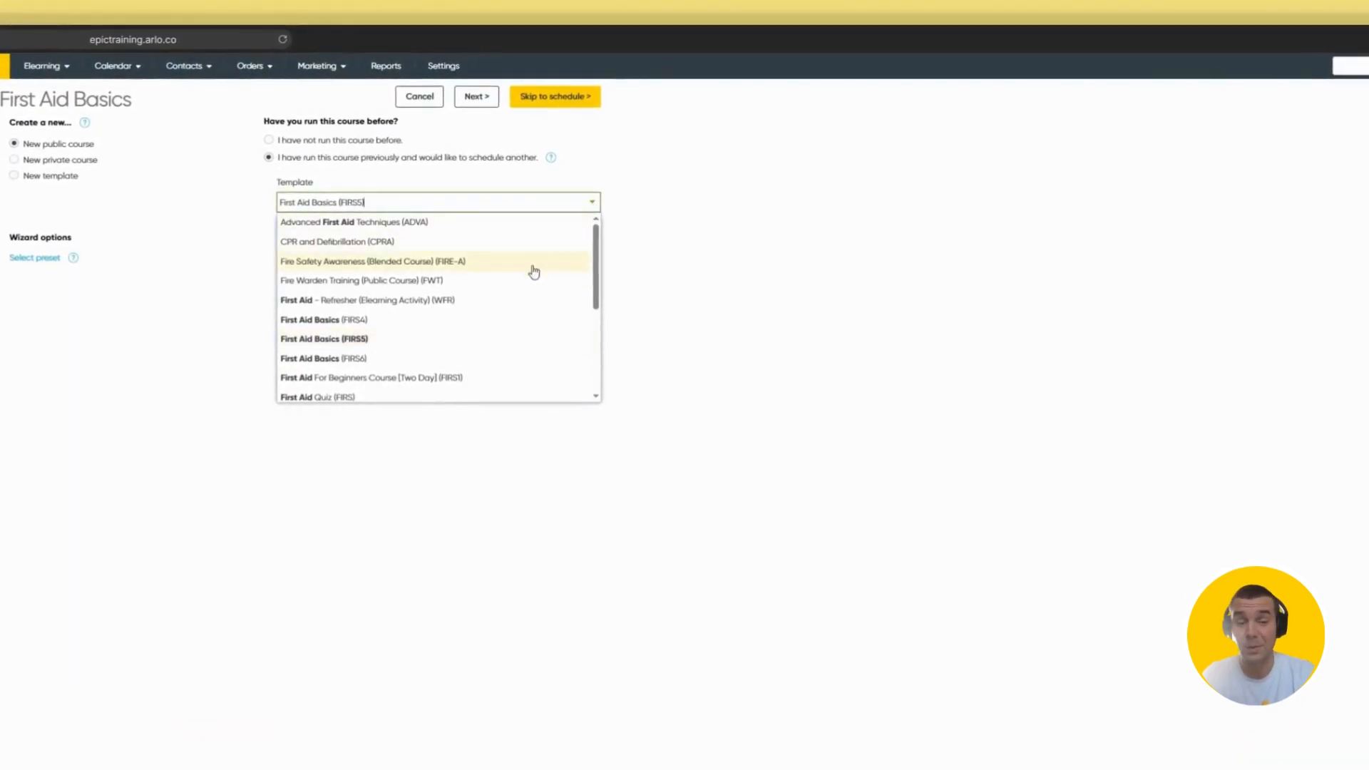
{"action": "left_click", "coordinate": [465, 358]}
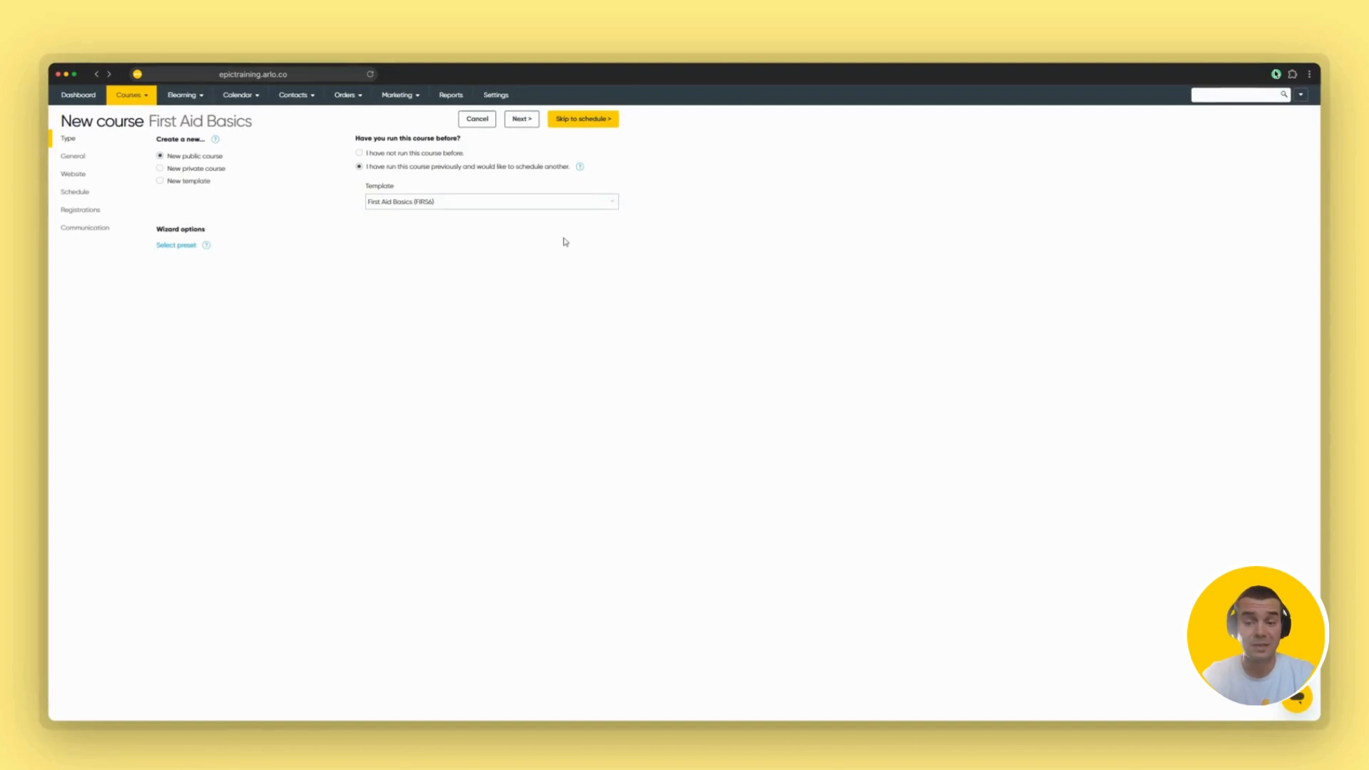
{"action": "left_click", "coordinate": [592, 119]}
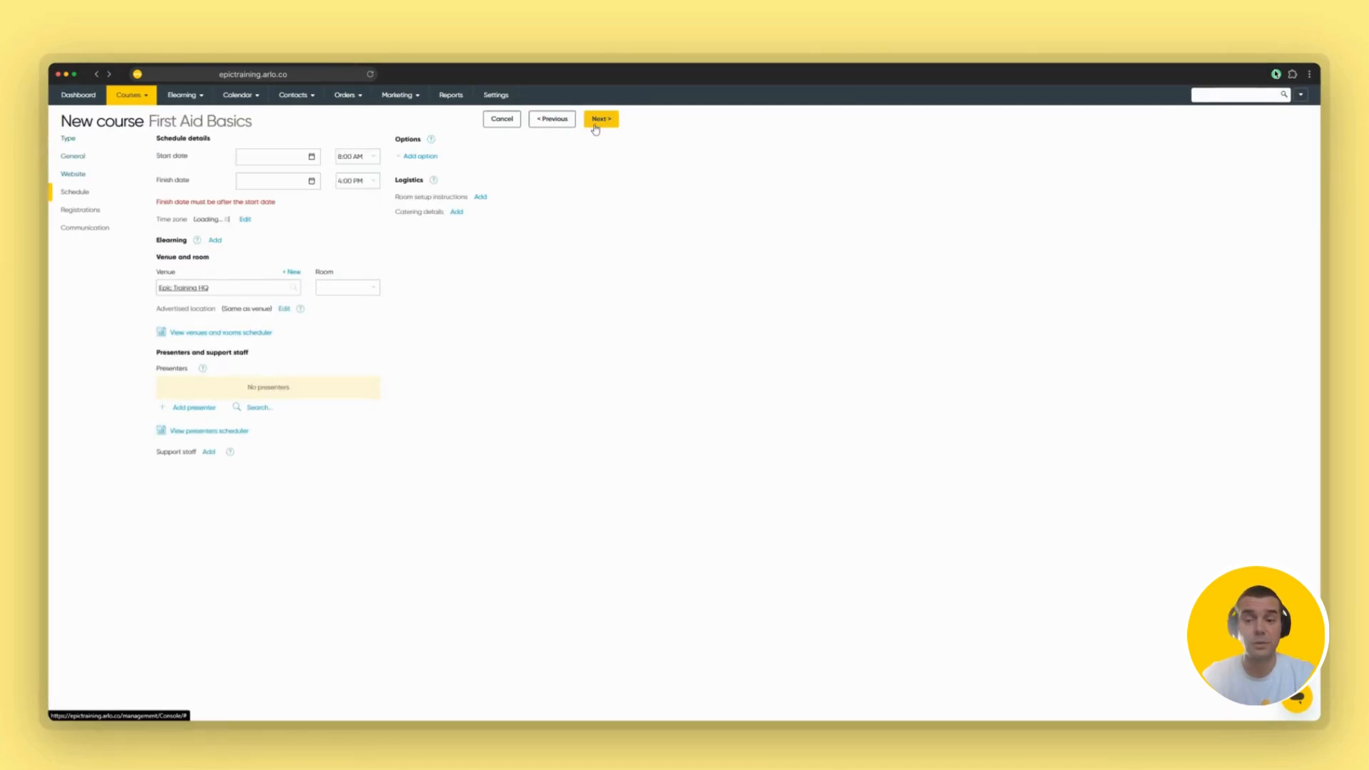
Step: Schedule the course for Fri 26-Sep-2025, starting on that date and finishing the same day at 6:00 PM
{"action": "left_click", "coordinate": [312, 157]}
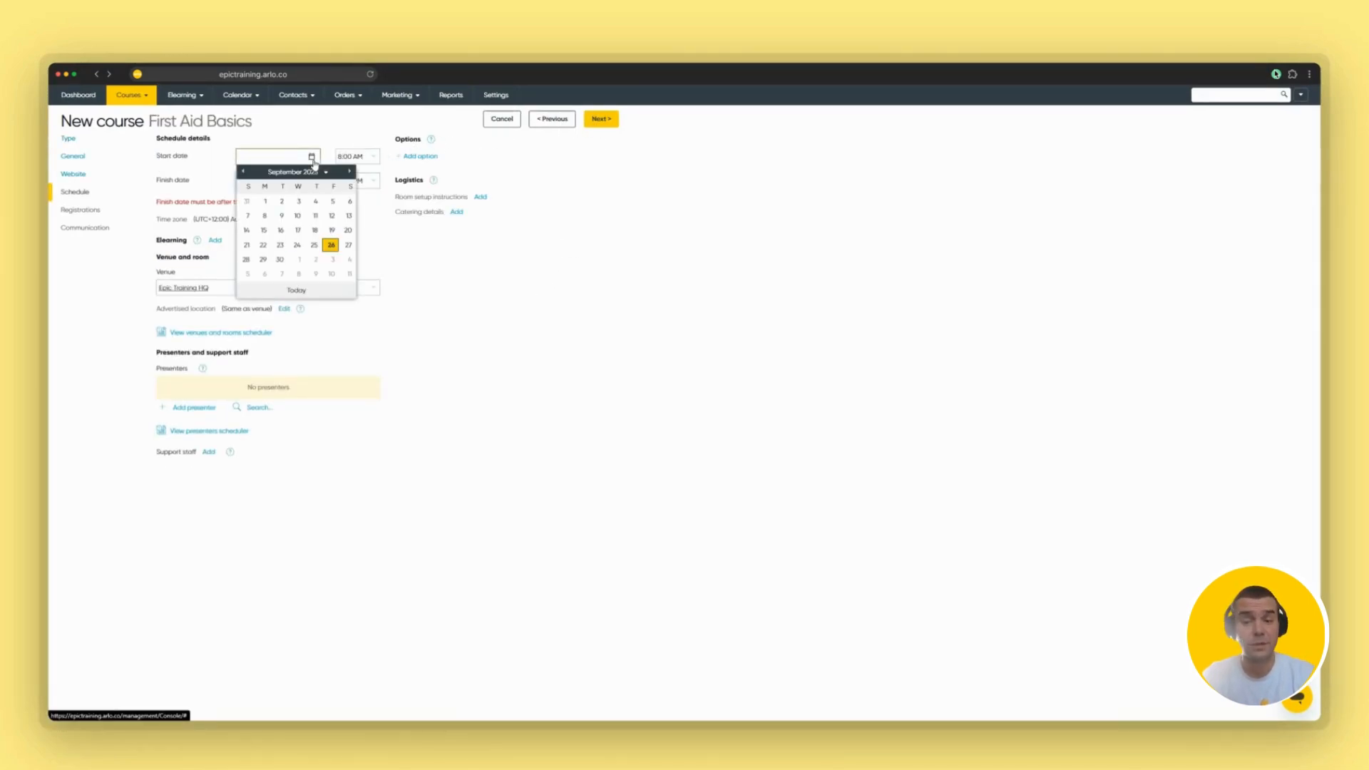
{"action": "left_click", "coordinate": [297, 292]}
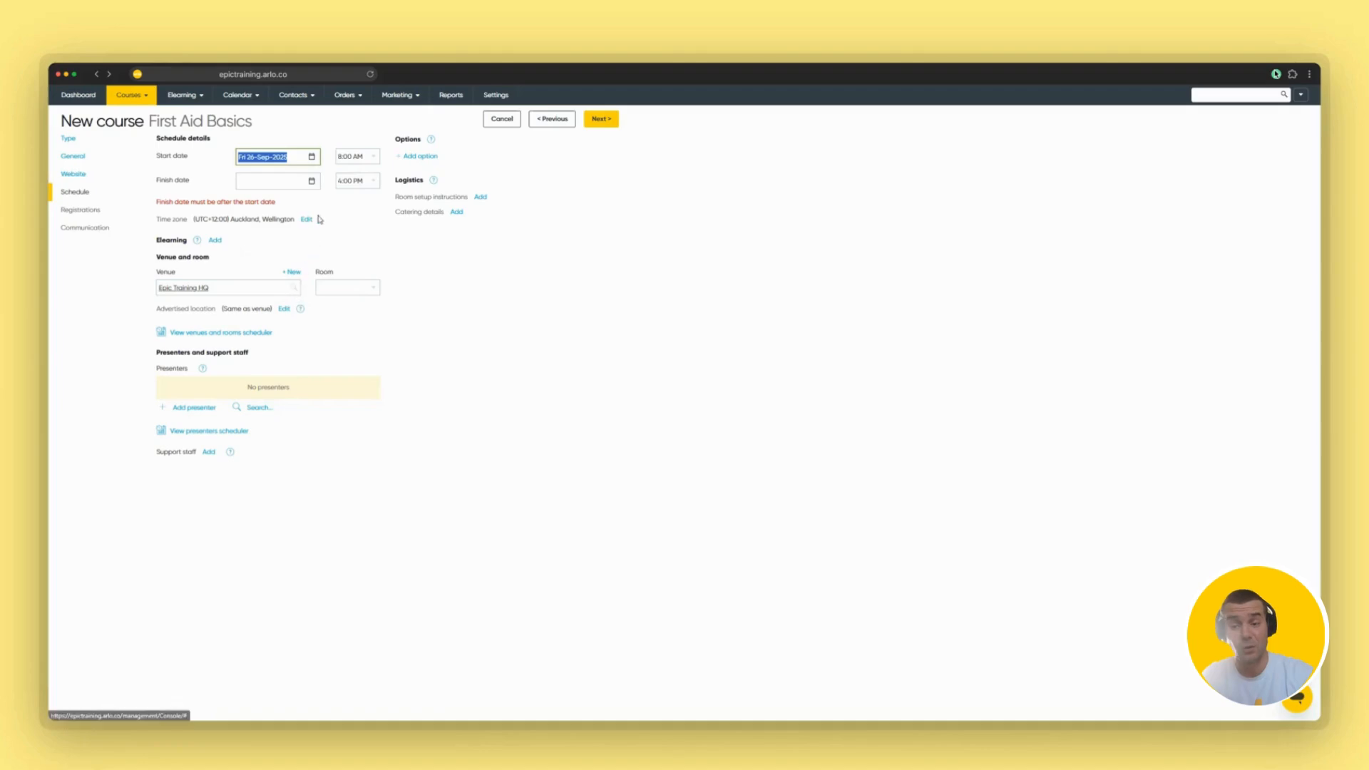
{"action": "left_click", "coordinate": [297, 313]}
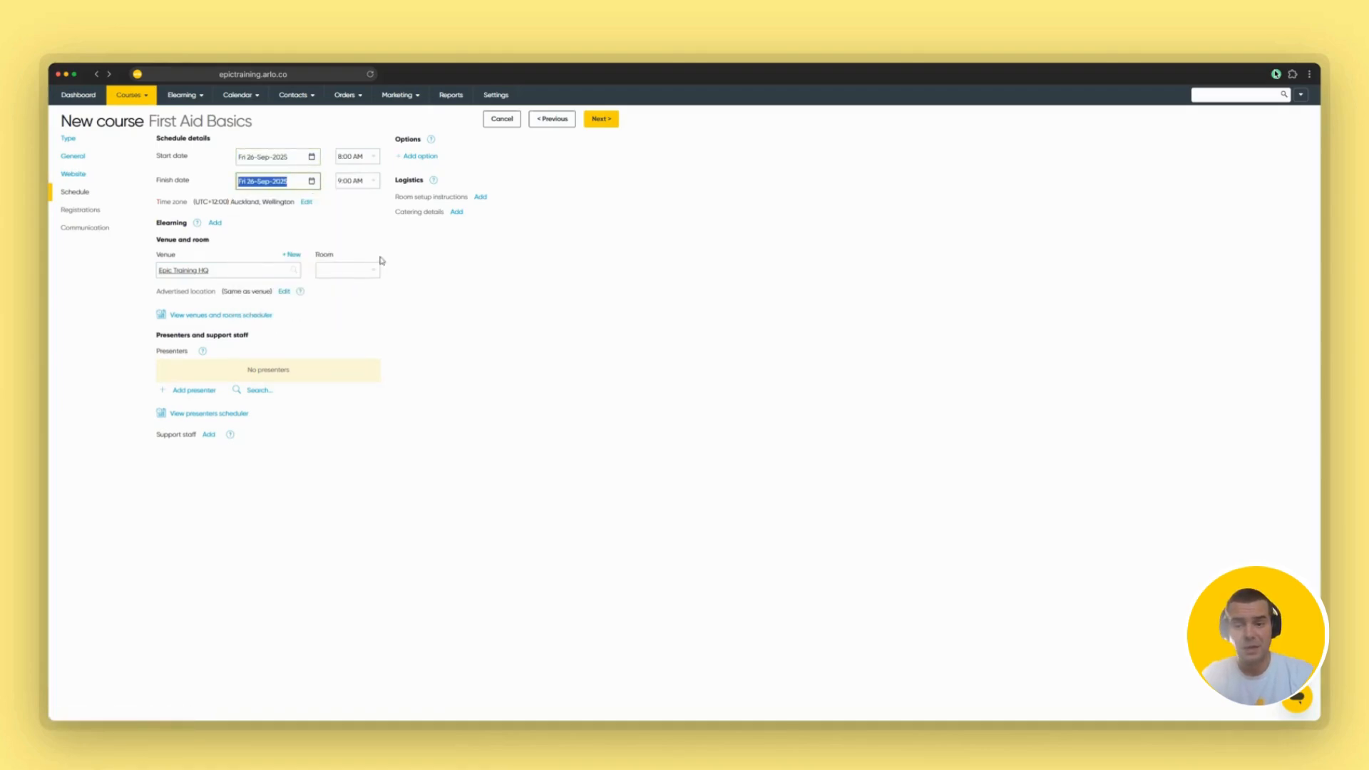
{"action": "left_click", "coordinate": [369, 182]}
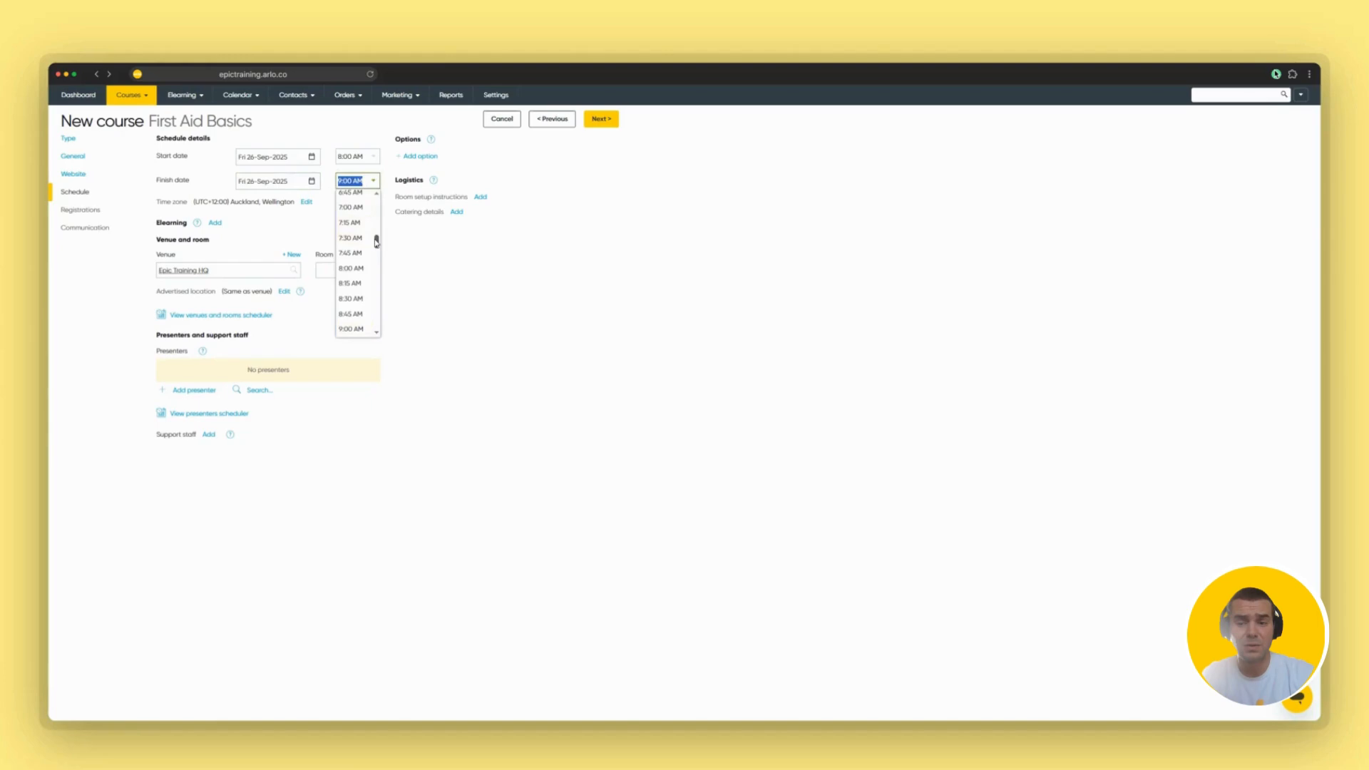
{"action": "left_click_drag", "start_coordinate": [377, 242], "coordinate": [374, 300]}
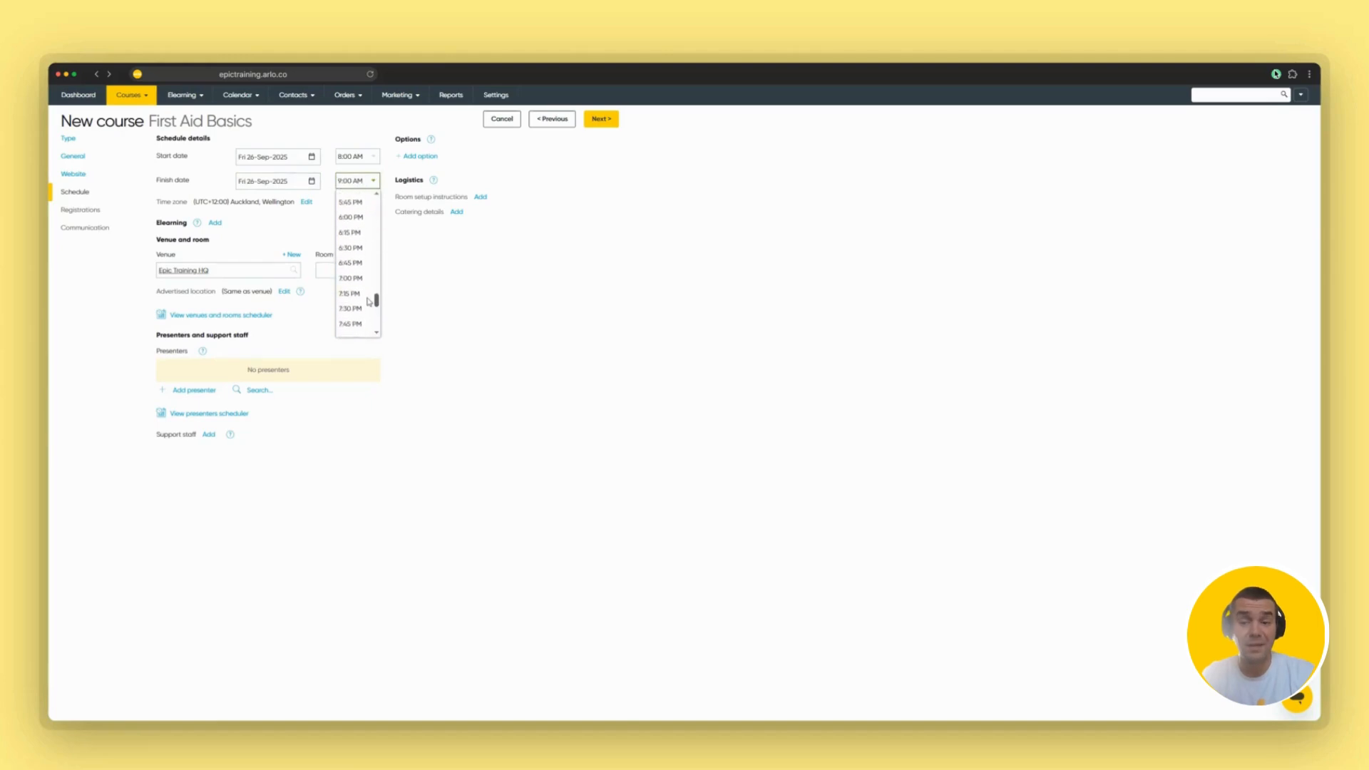
{"action": "left_click", "coordinate": [354, 221]}
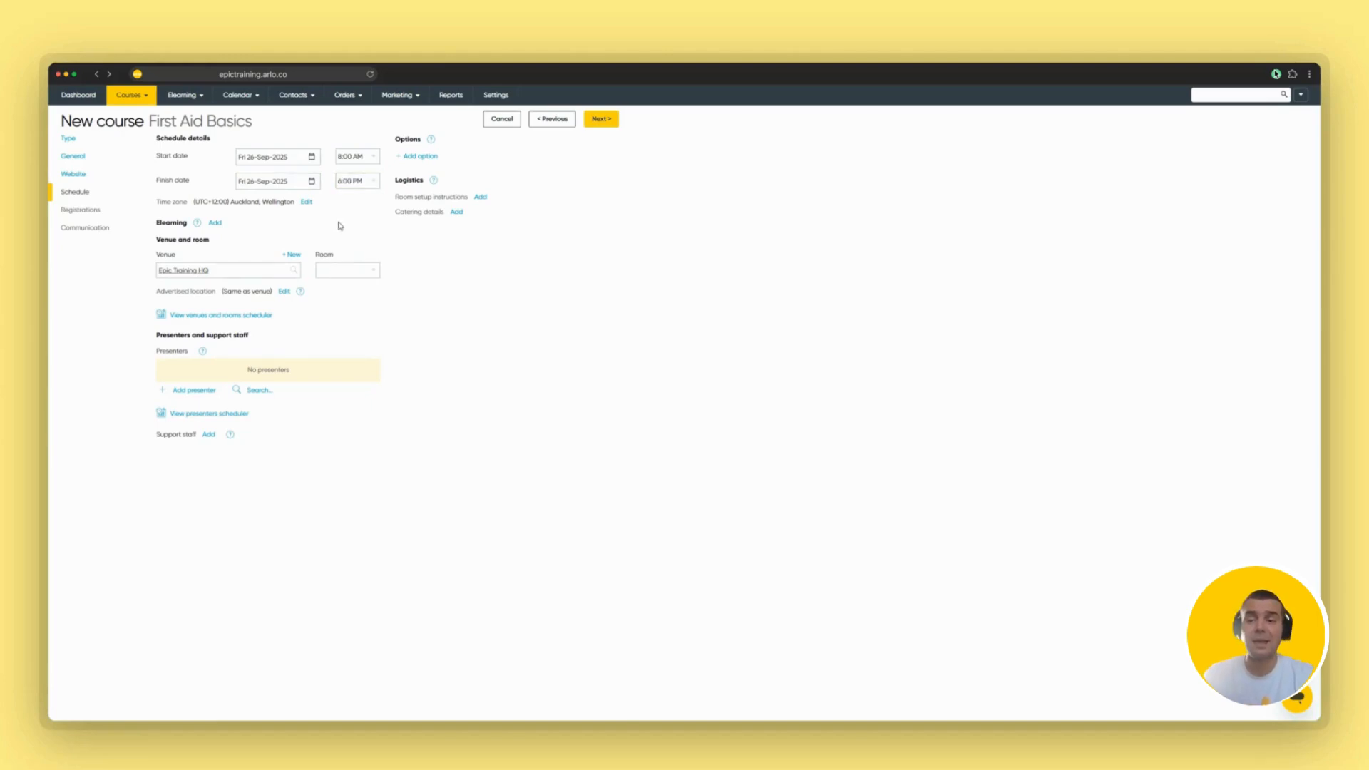
Step: Review the available elearning content and the rooms offered for the Epic Training HQ venue without selecting any
{"action": "left_click", "coordinate": [215, 223]}
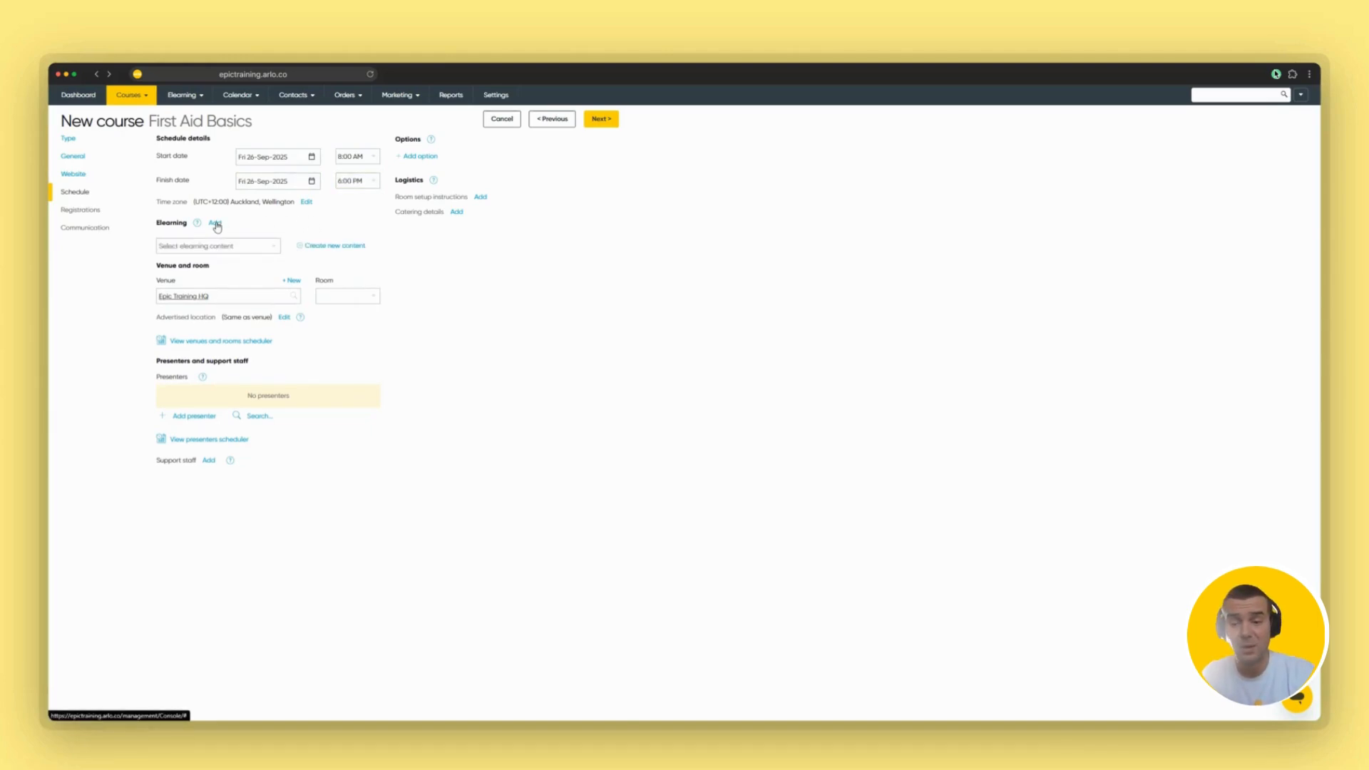
{"action": "left_click", "coordinate": [264, 249]}
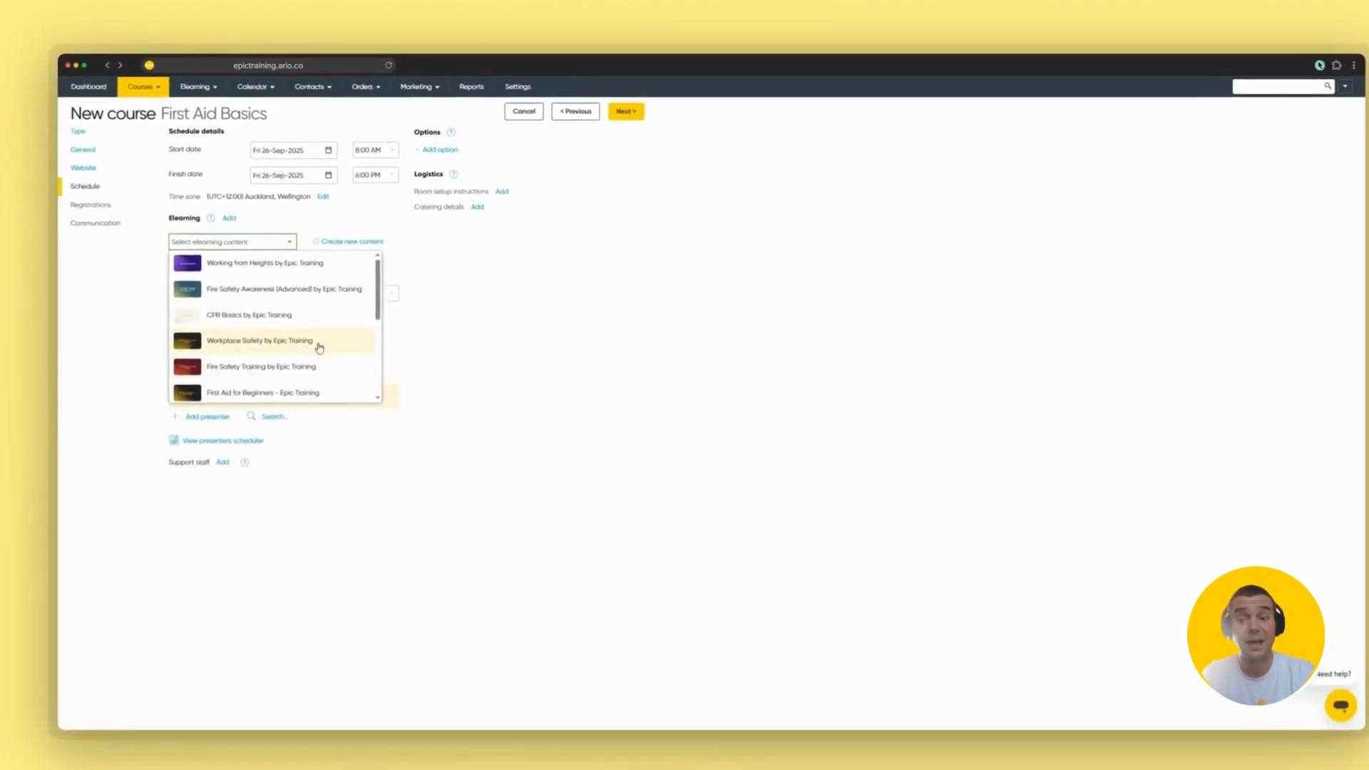
{"action": "left_click", "coordinate": [554, 273]}
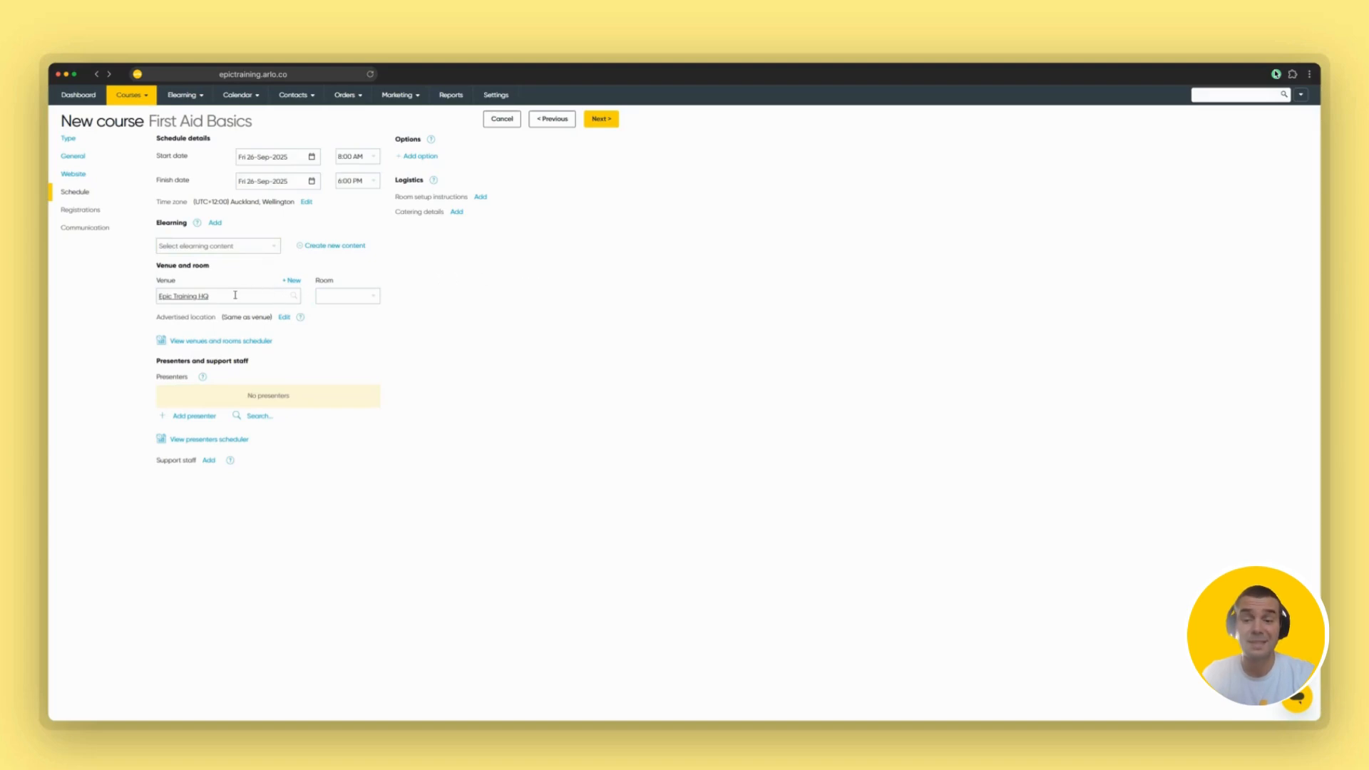
{"action": "left_click", "coordinate": [373, 297]}
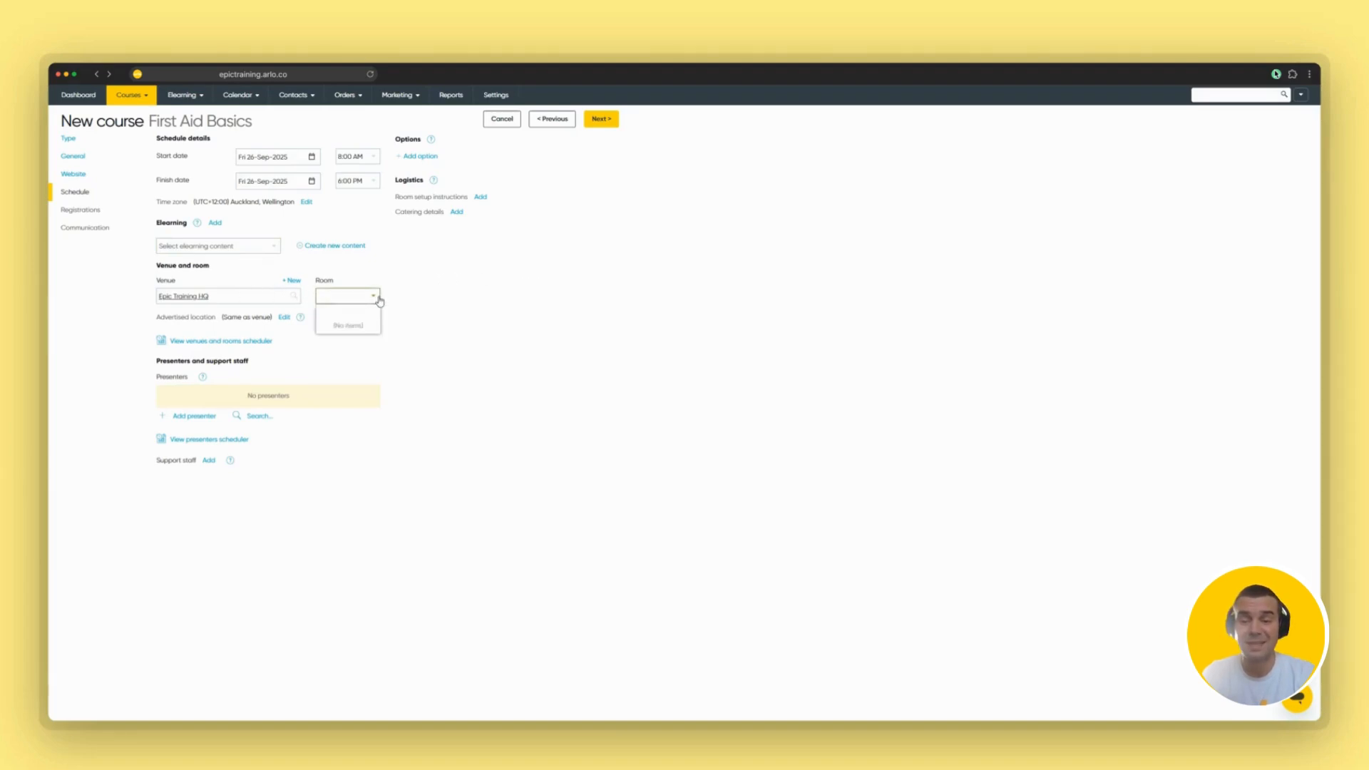
{"action": "left_click", "coordinate": [379, 300]}
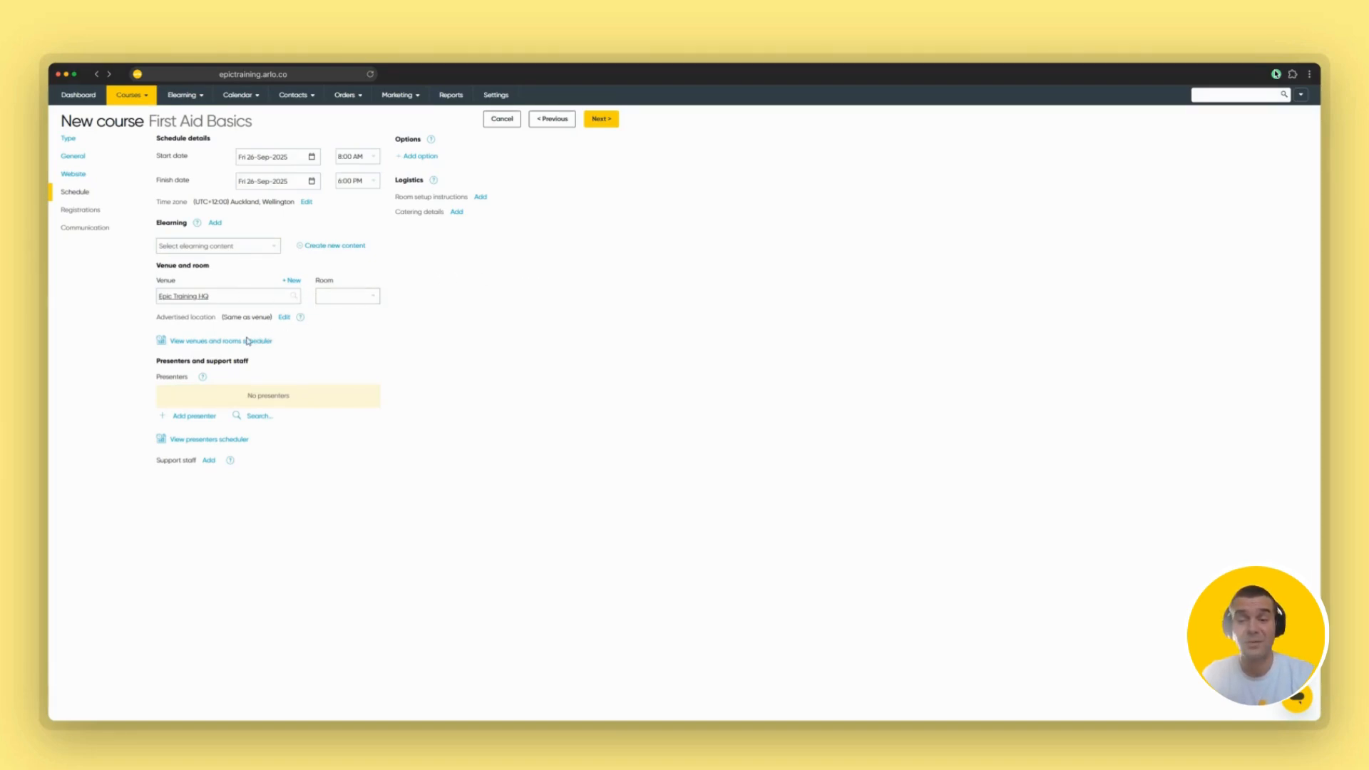
Step: Add the second person in the presenter list as the course's presenter
{"action": "left_click", "coordinate": [194, 415]}
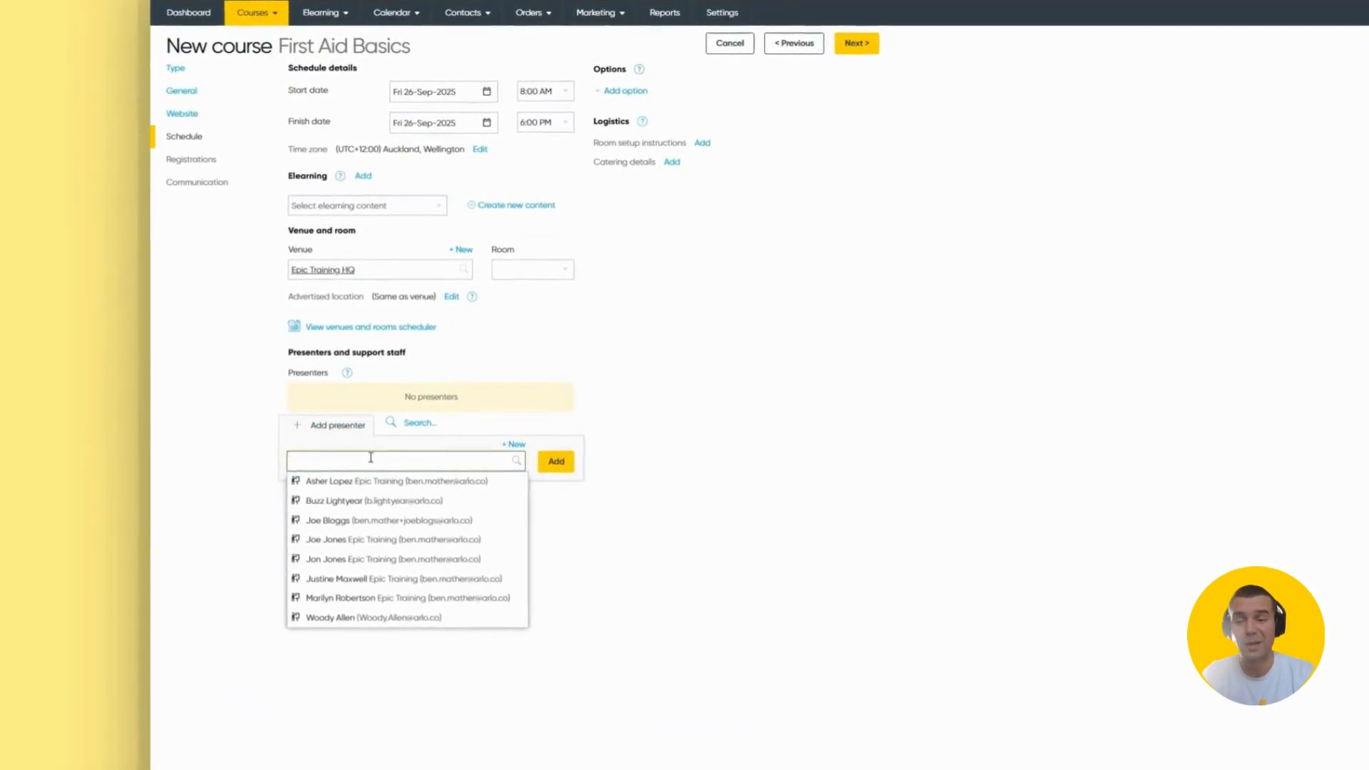
{"action": "left_click", "coordinate": [374, 500]}
{"action": "left_click", "coordinate": [556, 462]}
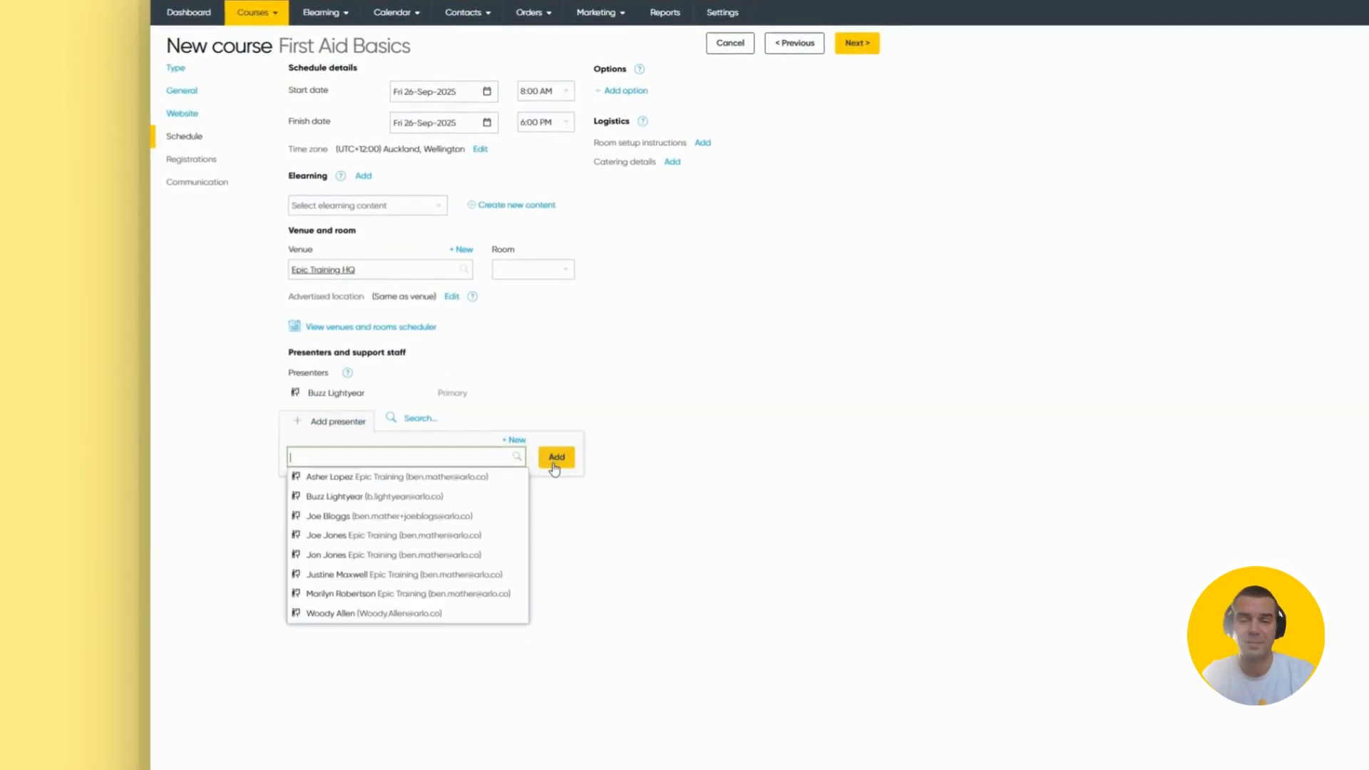
{"action": "left_click", "coordinate": [646, 400]}
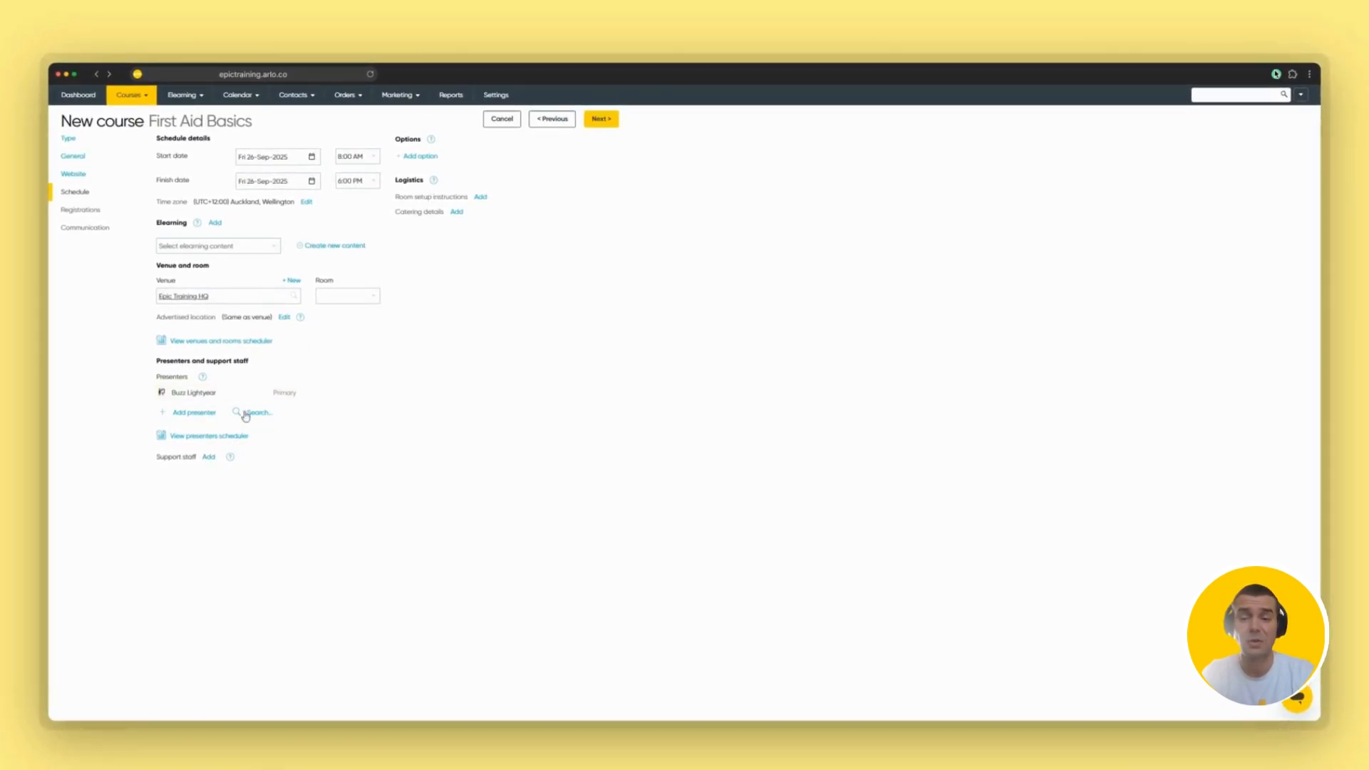
Step: Check availability in the presenters scheduler and the venues and rooms scheduler, closing each to return to the course schedule
{"action": "left_click", "coordinate": [224, 437]}
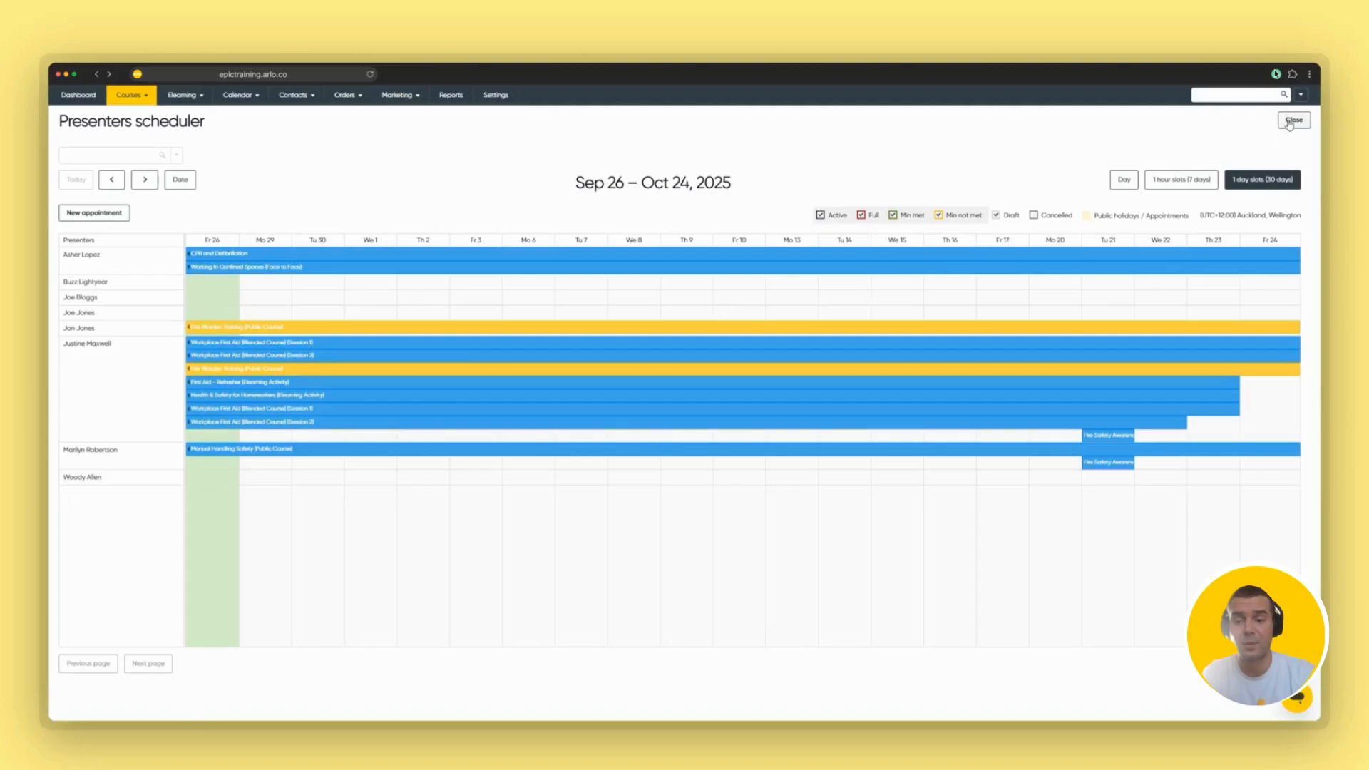
{"action": "left_click", "coordinate": [1292, 121]}
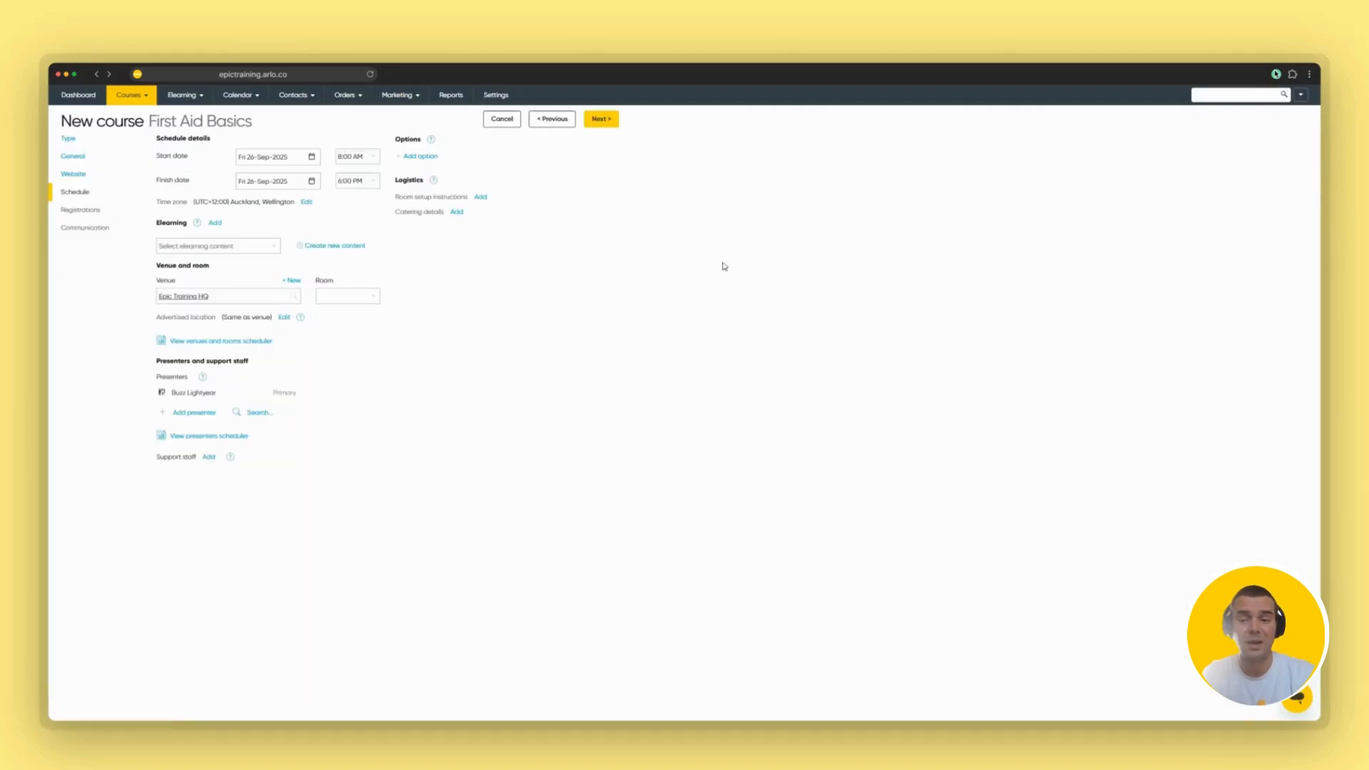
{"action": "left_click", "coordinate": [253, 346]}
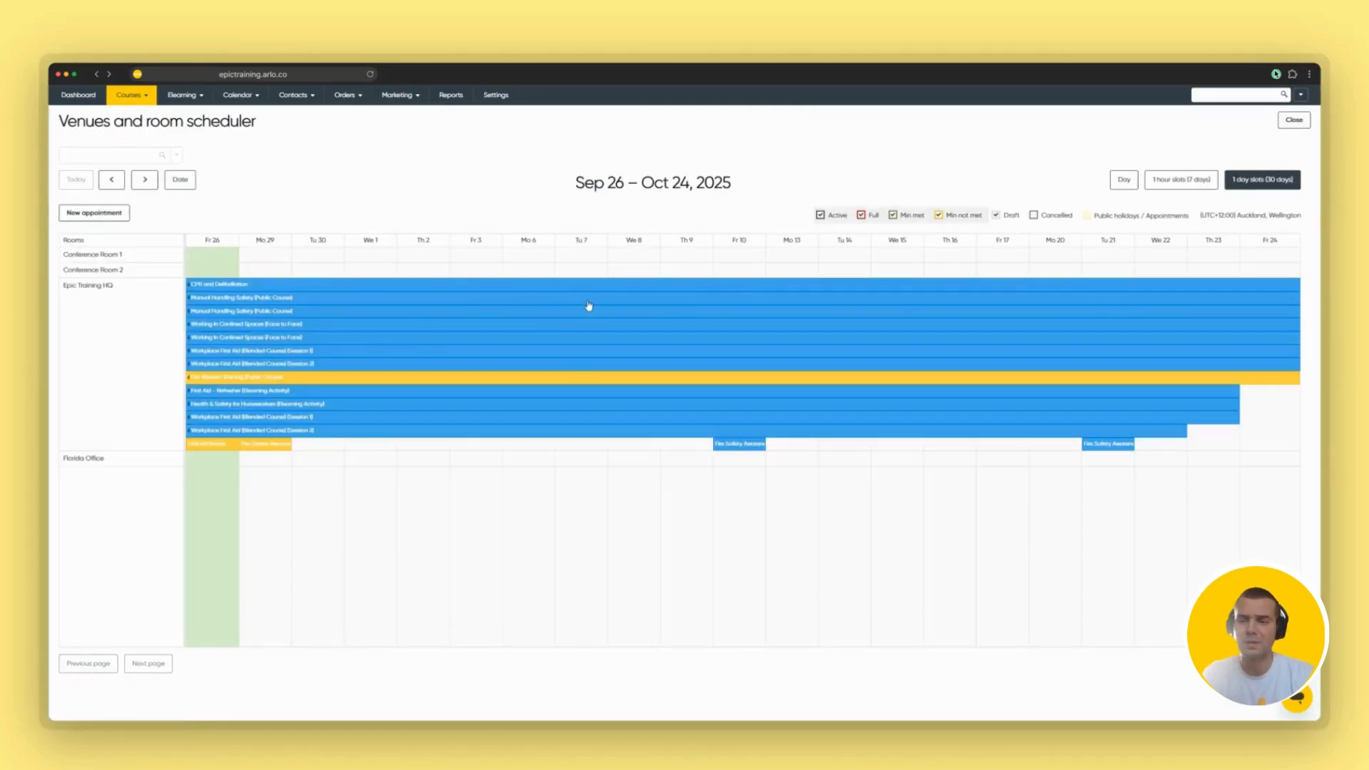
{"action": "left_click", "coordinate": [1294, 120]}
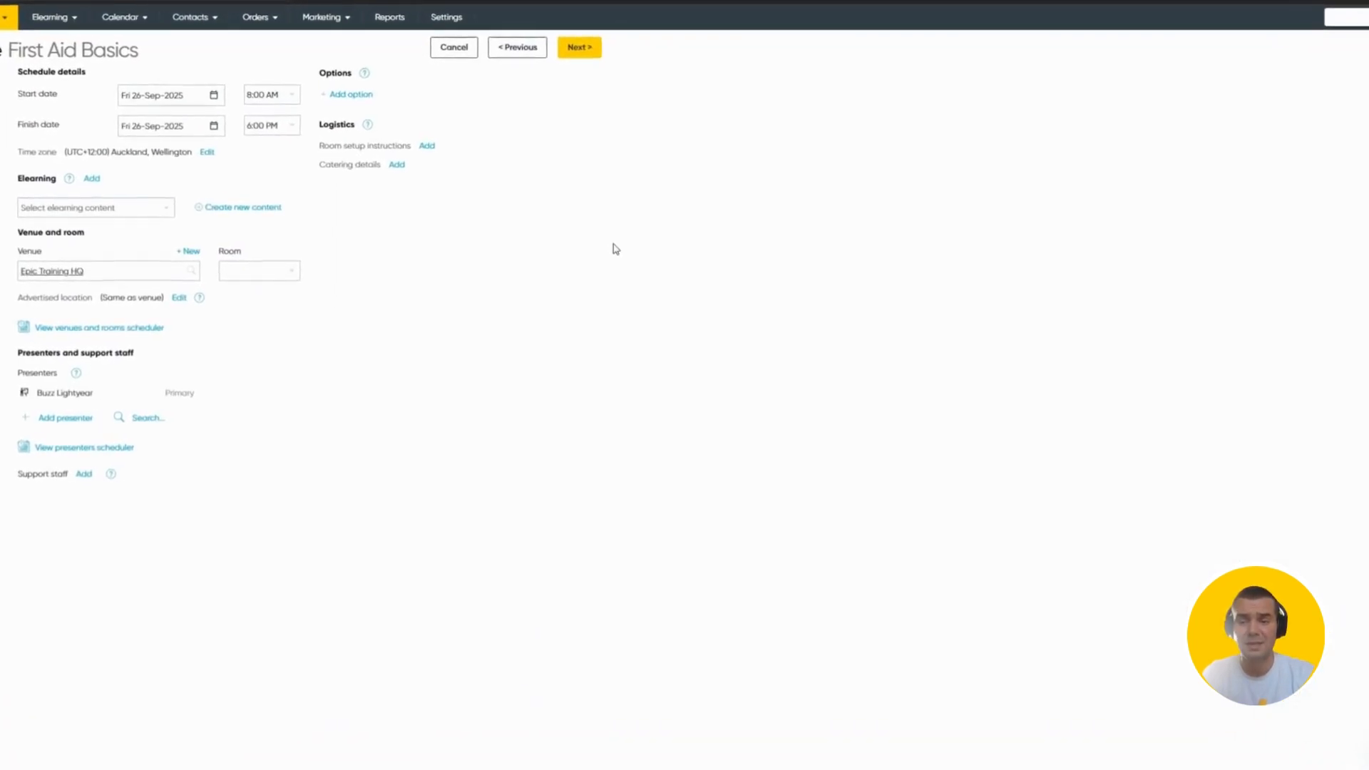
Step: Continue to the registration settings and limit registrations to a minimum of 10 and a maximum of 50
{"action": "left_click", "coordinate": [577, 146]}
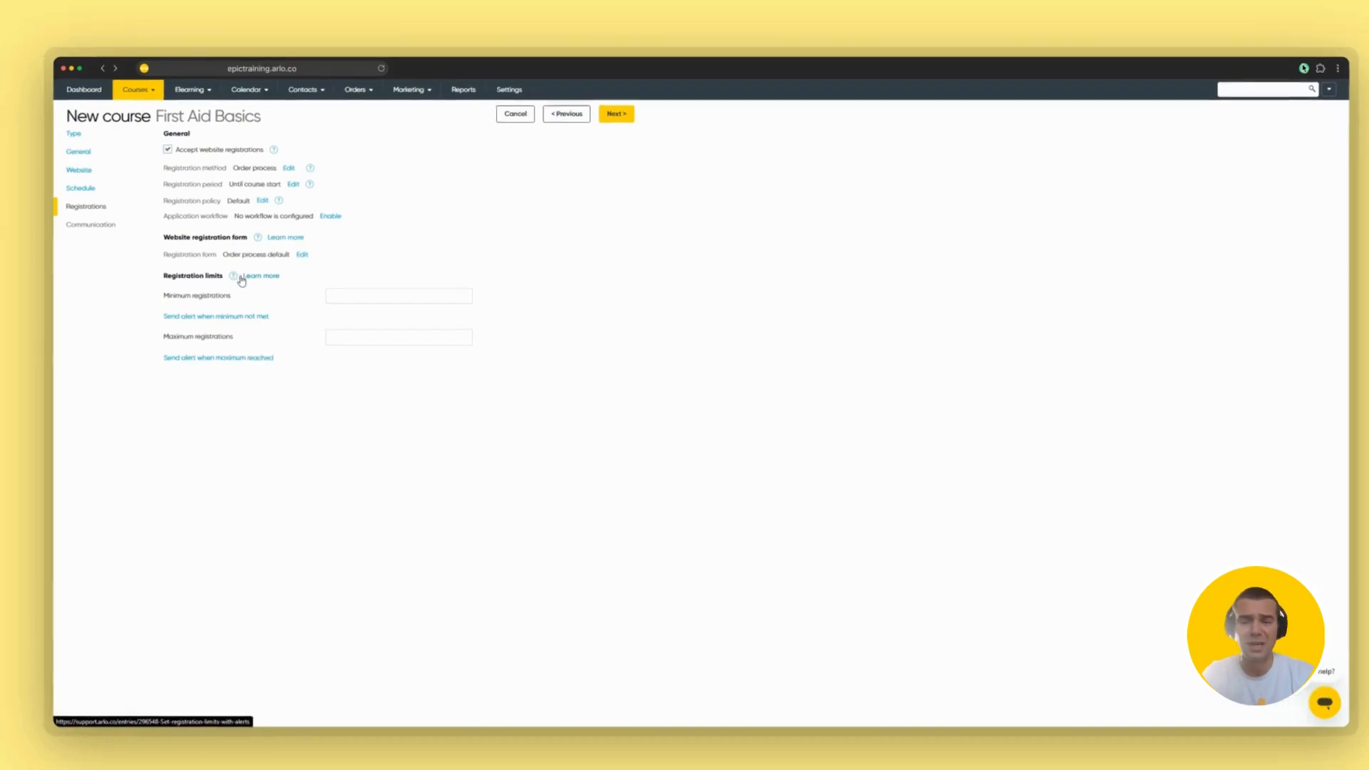
{"action": "left_click", "coordinate": [329, 297]}
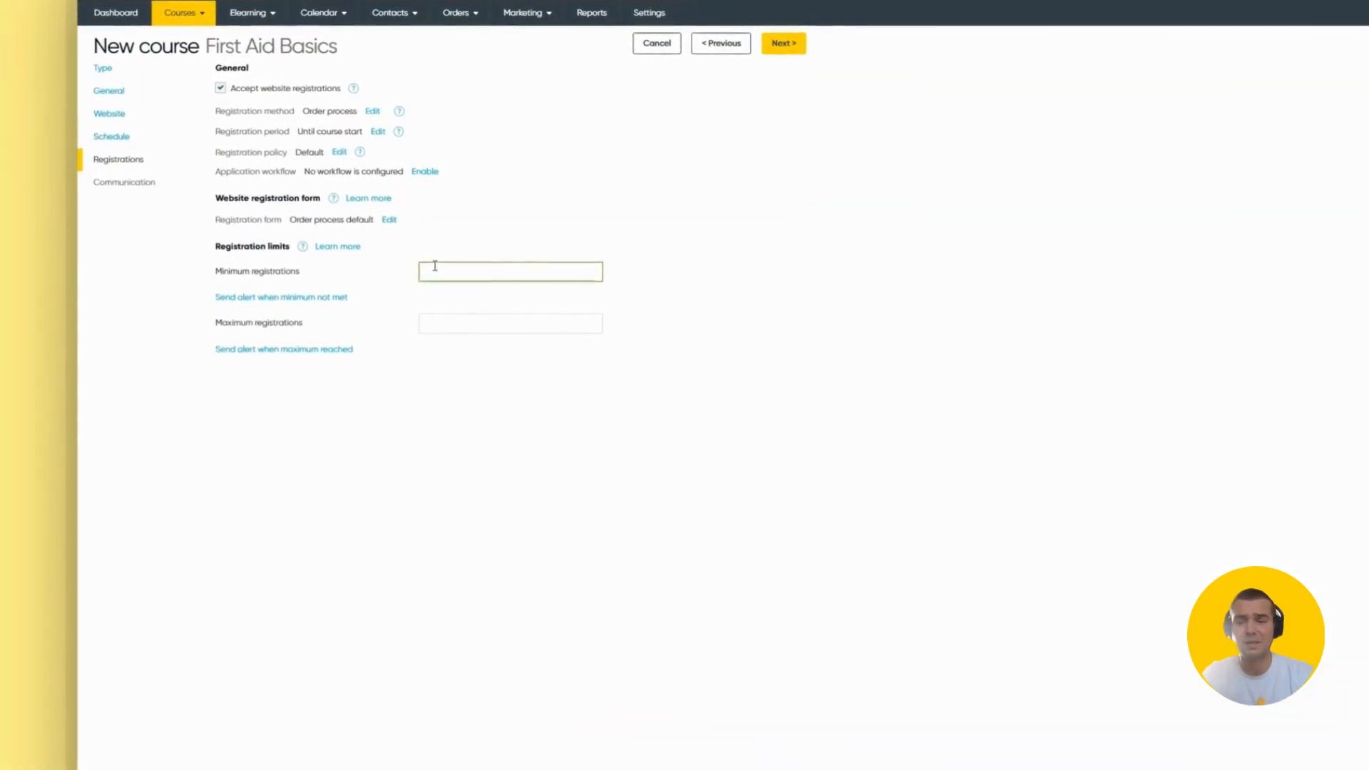
{"action": "type", "text": "10"}
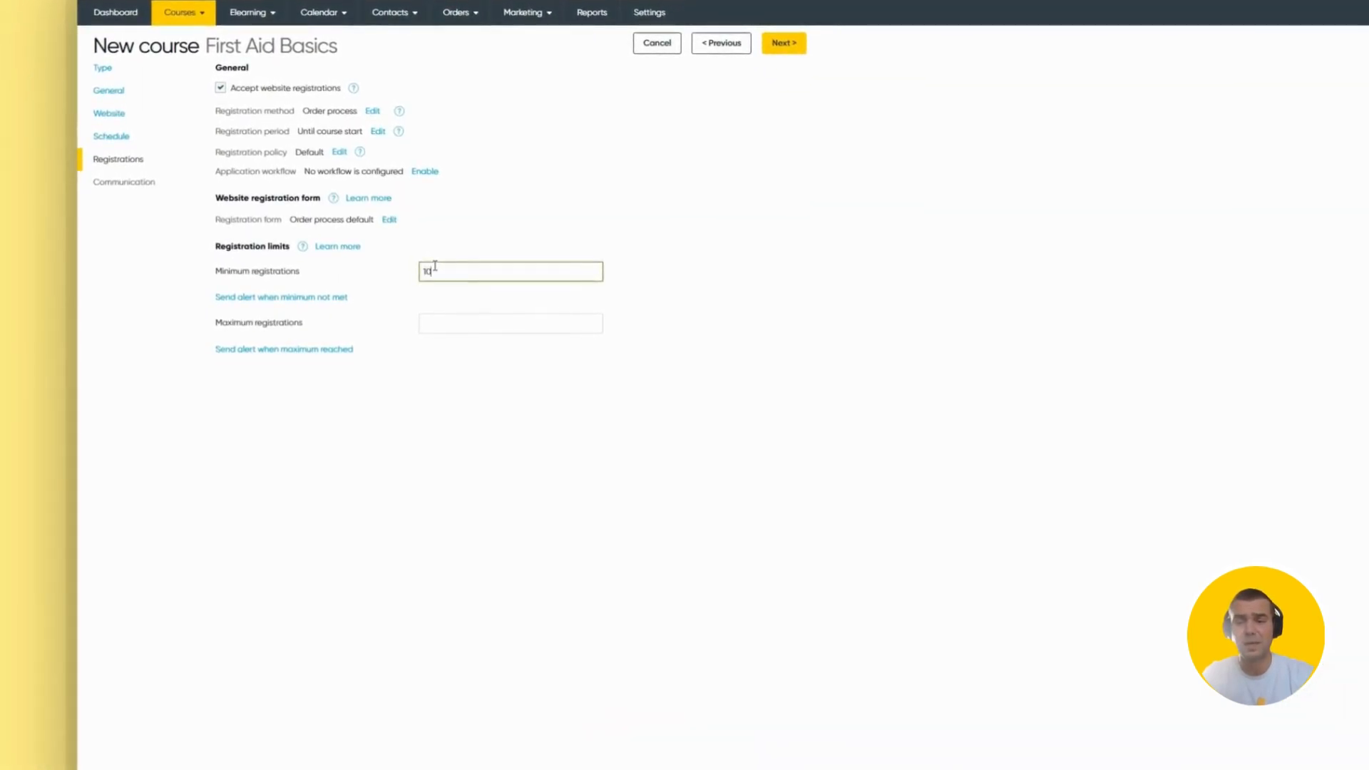
{"action": "left_click", "coordinate": [442, 322]}
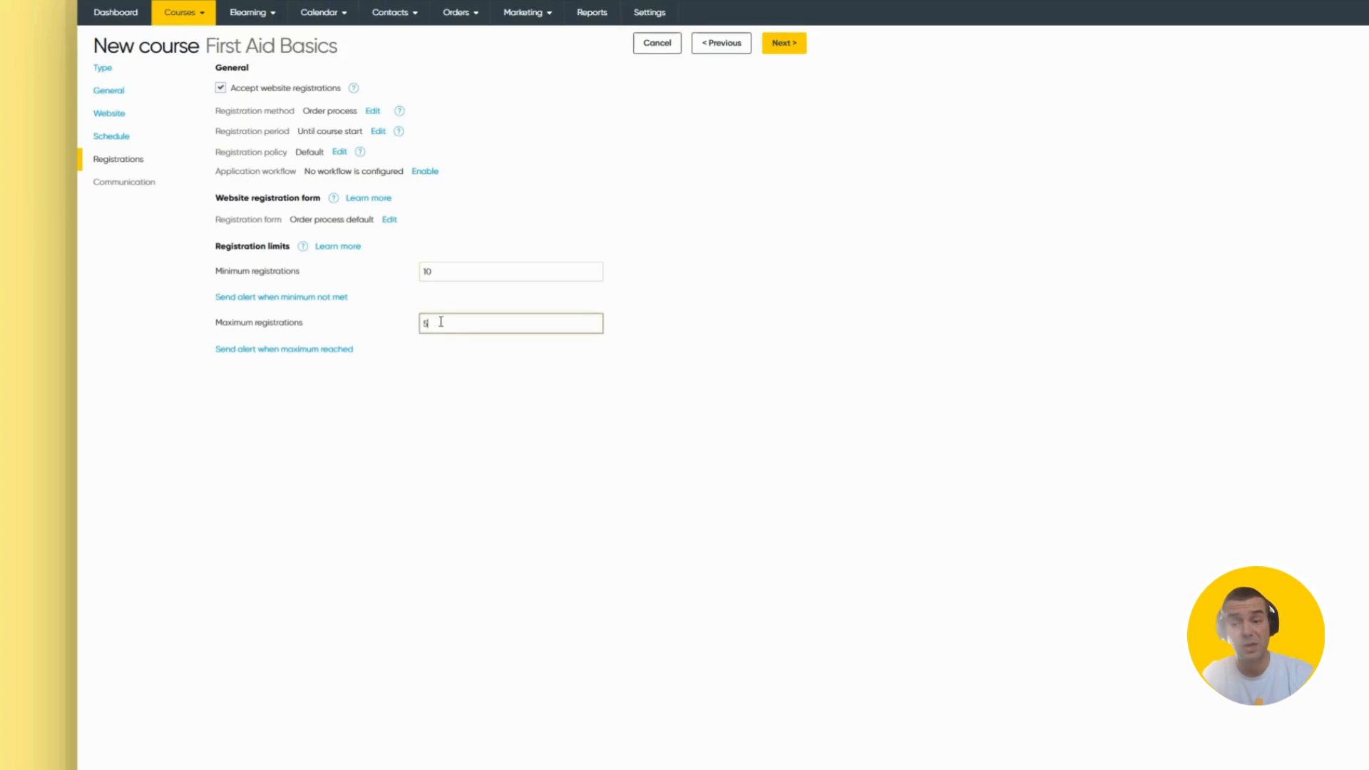
Step: Create a maximum-reached alert for the second listed contact, keep the template's communication settings, and create and approve the course
{"action": "left_click", "coordinate": [321, 351]}
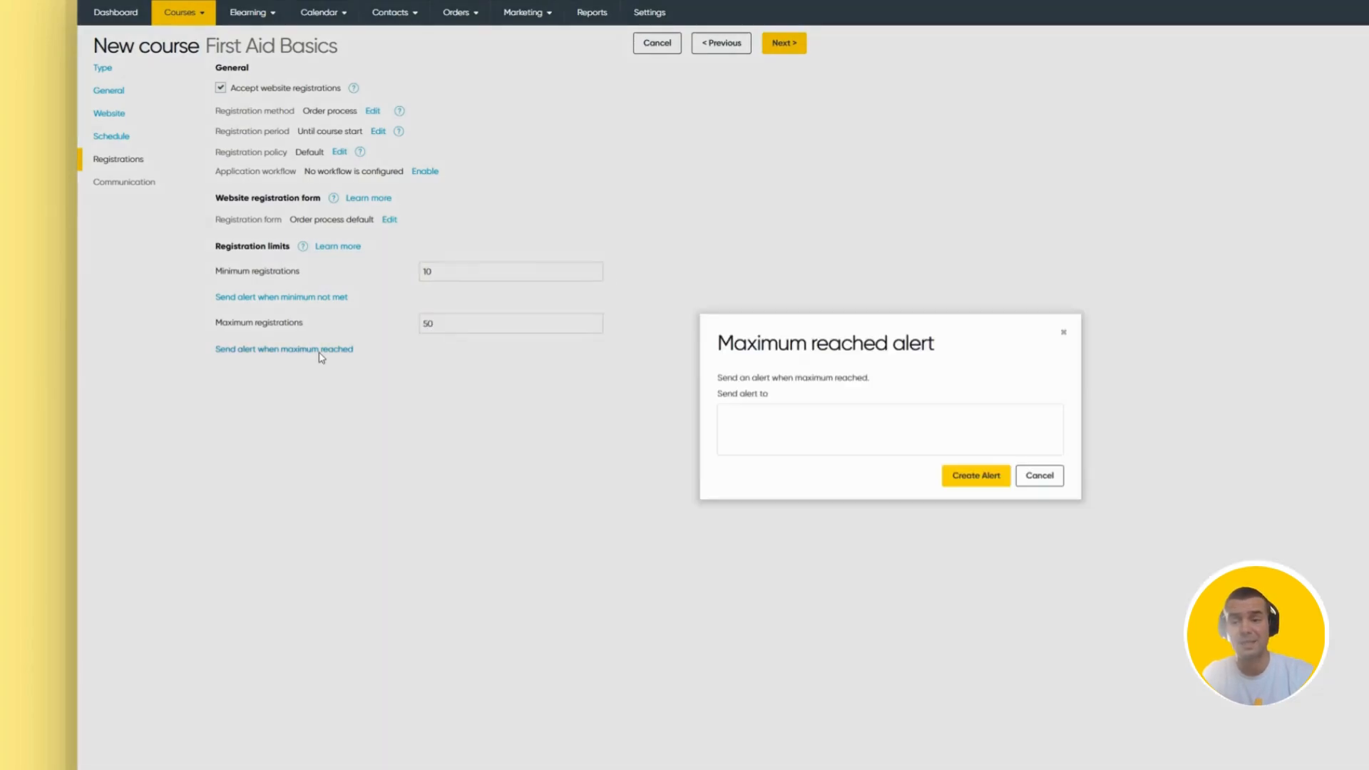
{"action": "left_click", "coordinate": [763, 454]}
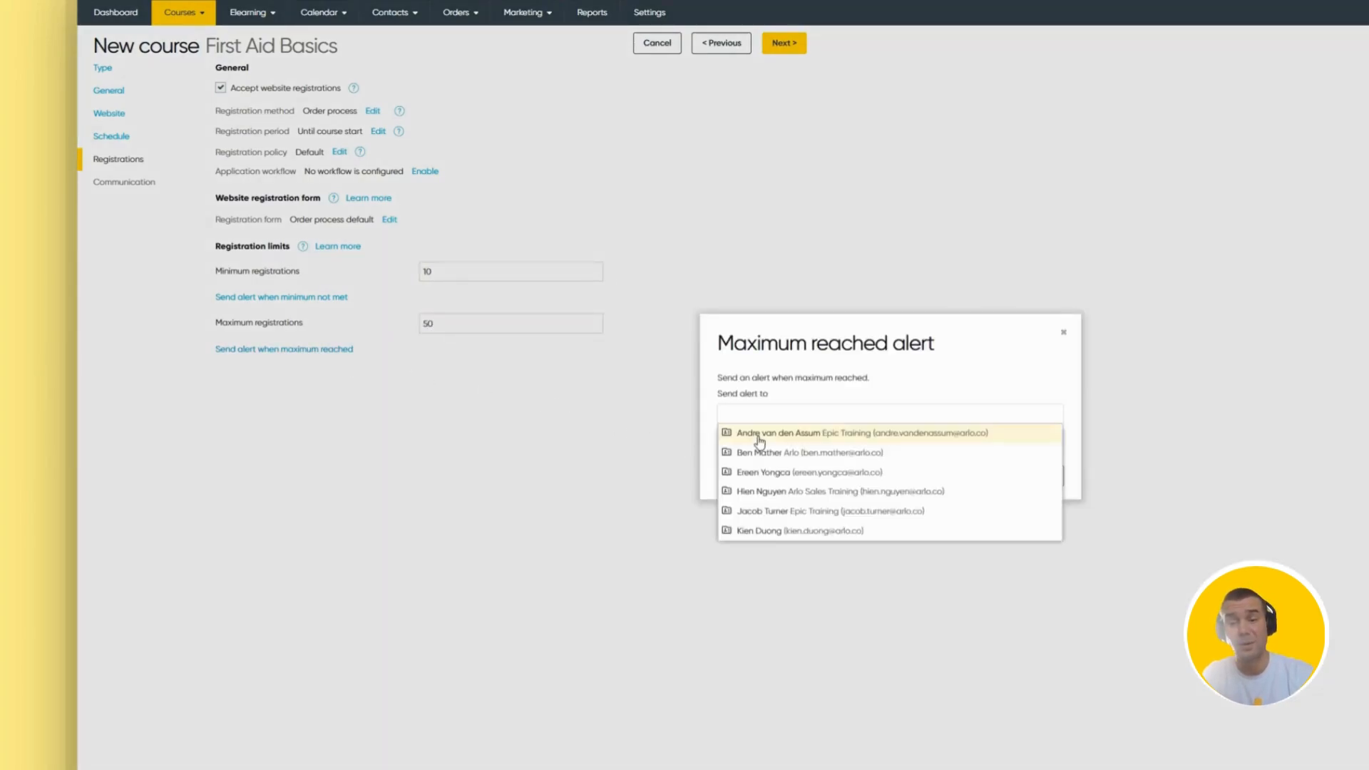
{"action": "left_click", "coordinate": [760, 452]}
{"action": "left_click", "coordinate": [972, 476]}
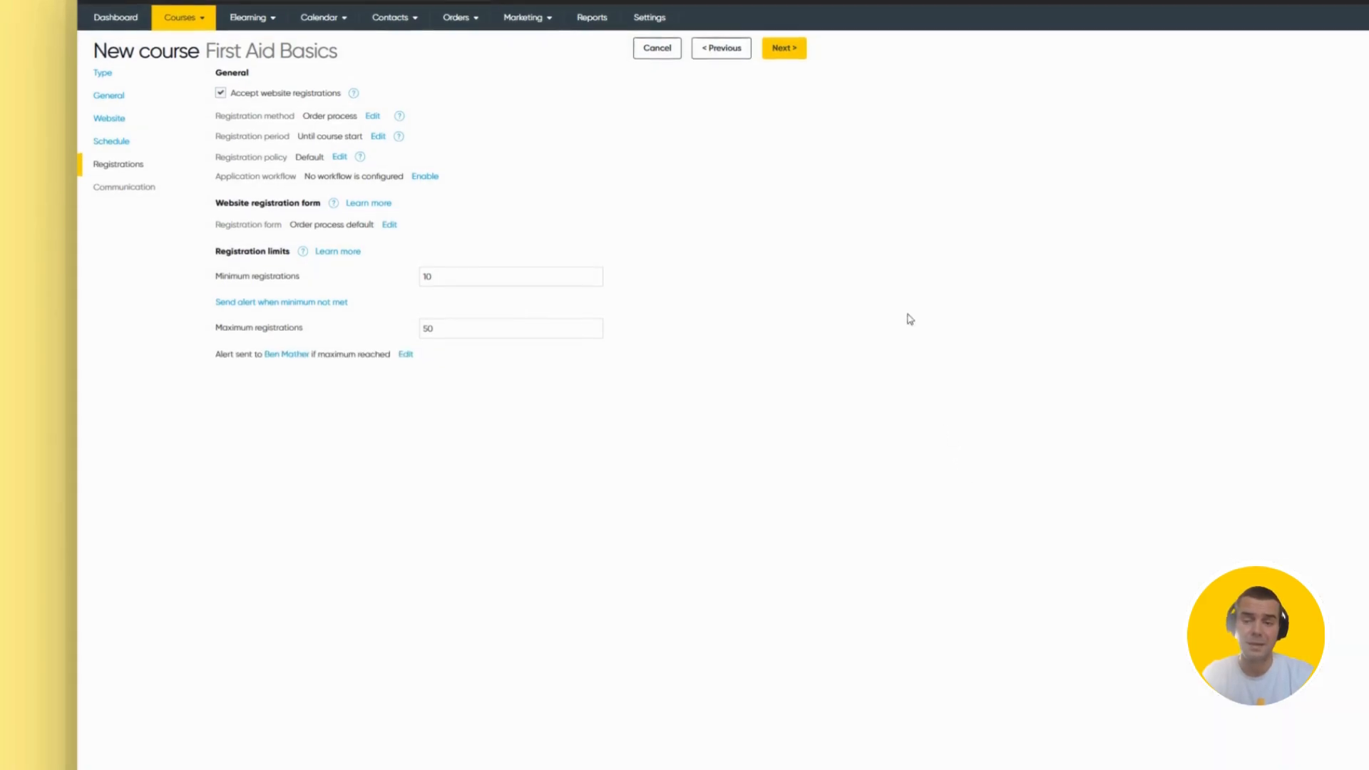
{"action": "left_click", "coordinate": [788, 45]}
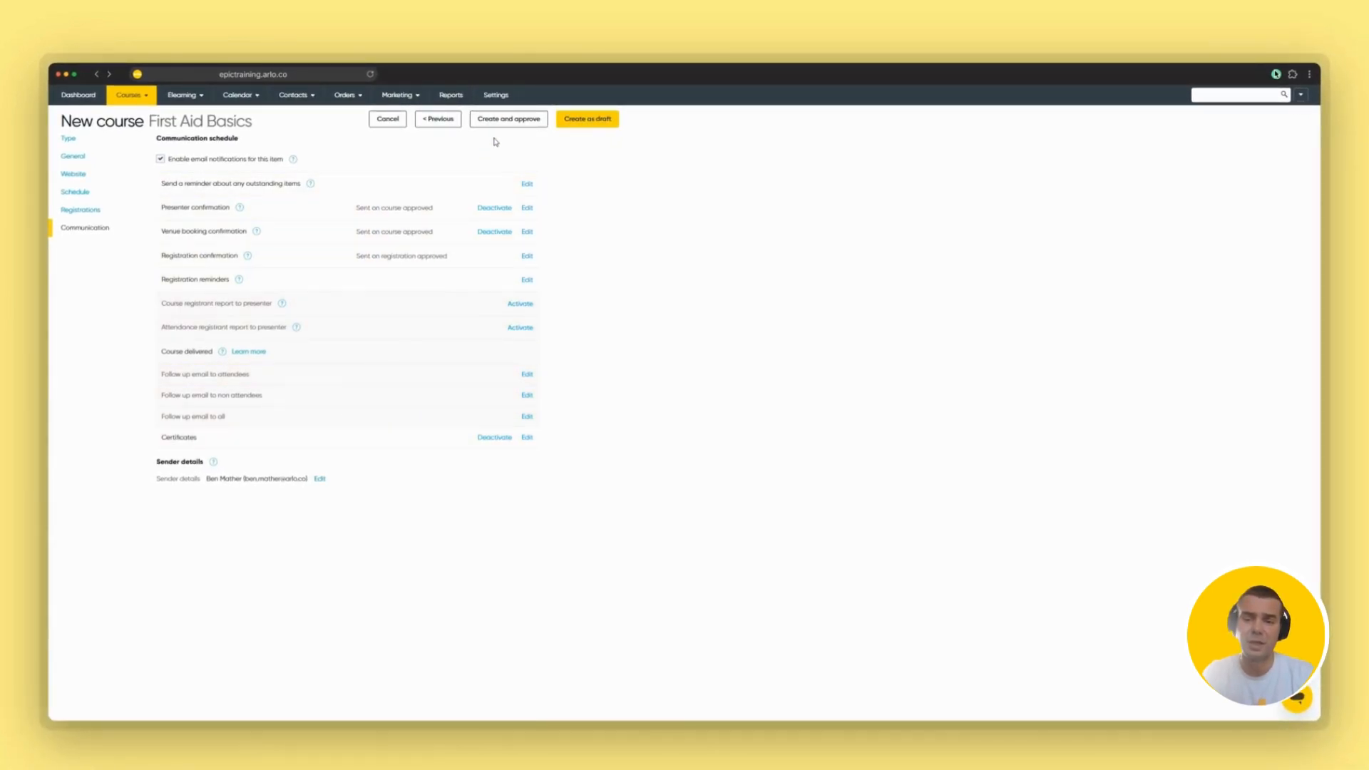
{"action": "left_click", "coordinate": [510, 120]}
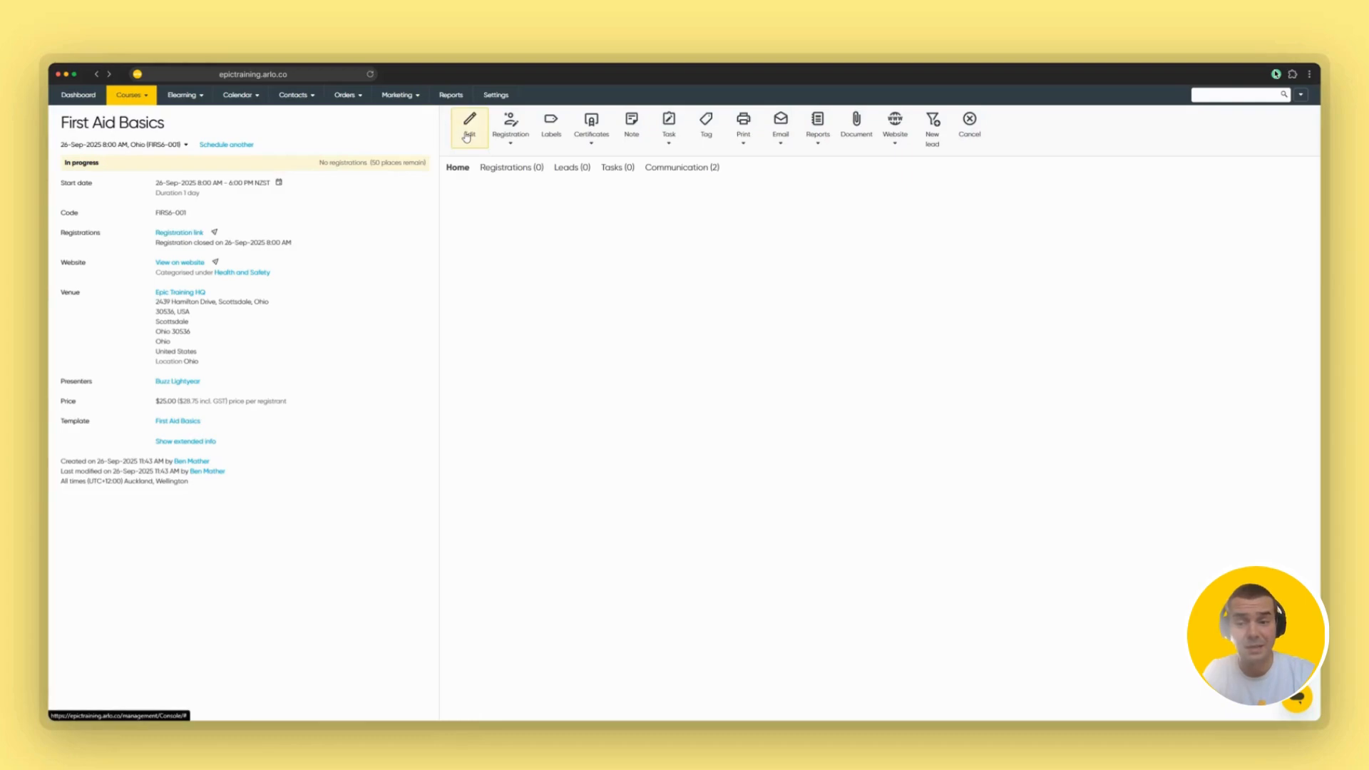
Step: Examine the registration, certificate, print, email, report and website actions available for the created First Aid Basics course
{"action": "left_click", "coordinate": [511, 128]}
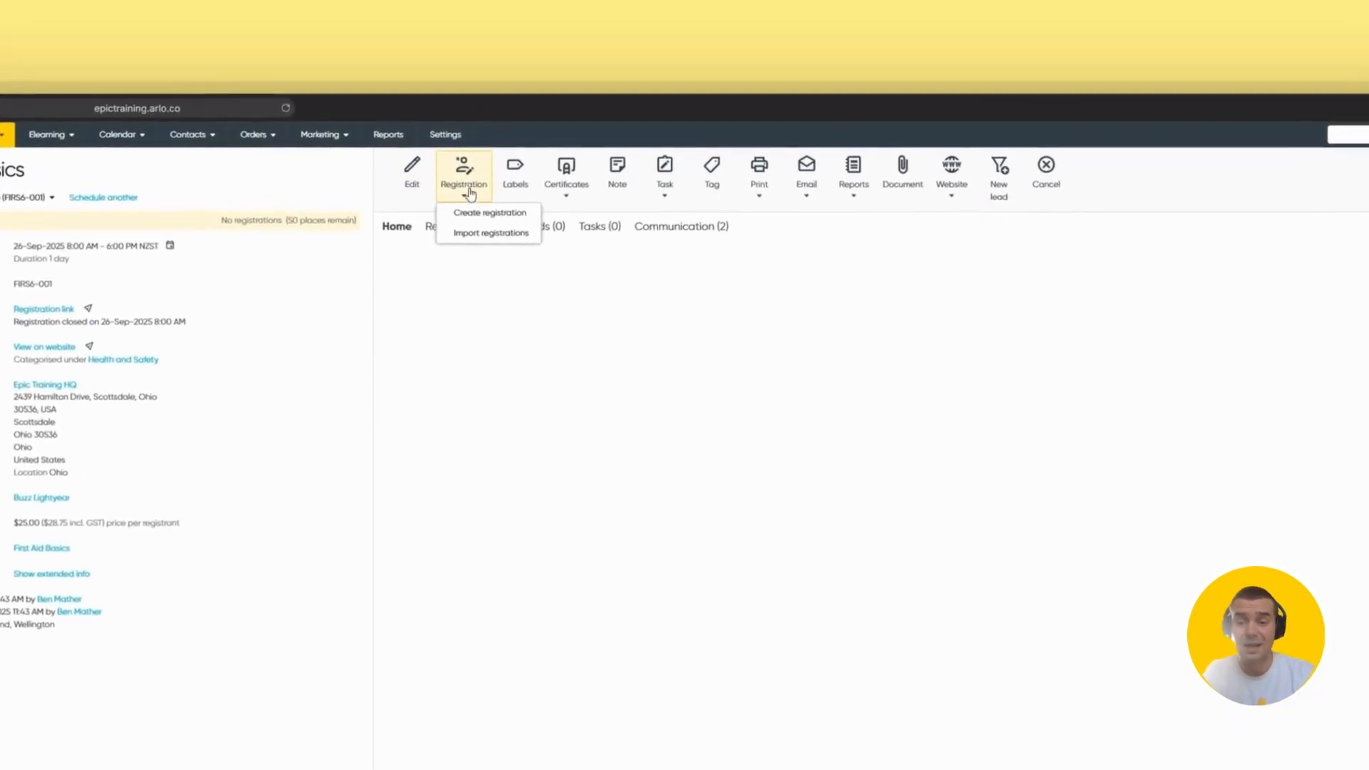
{"action": "left_click", "coordinate": [564, 189]}
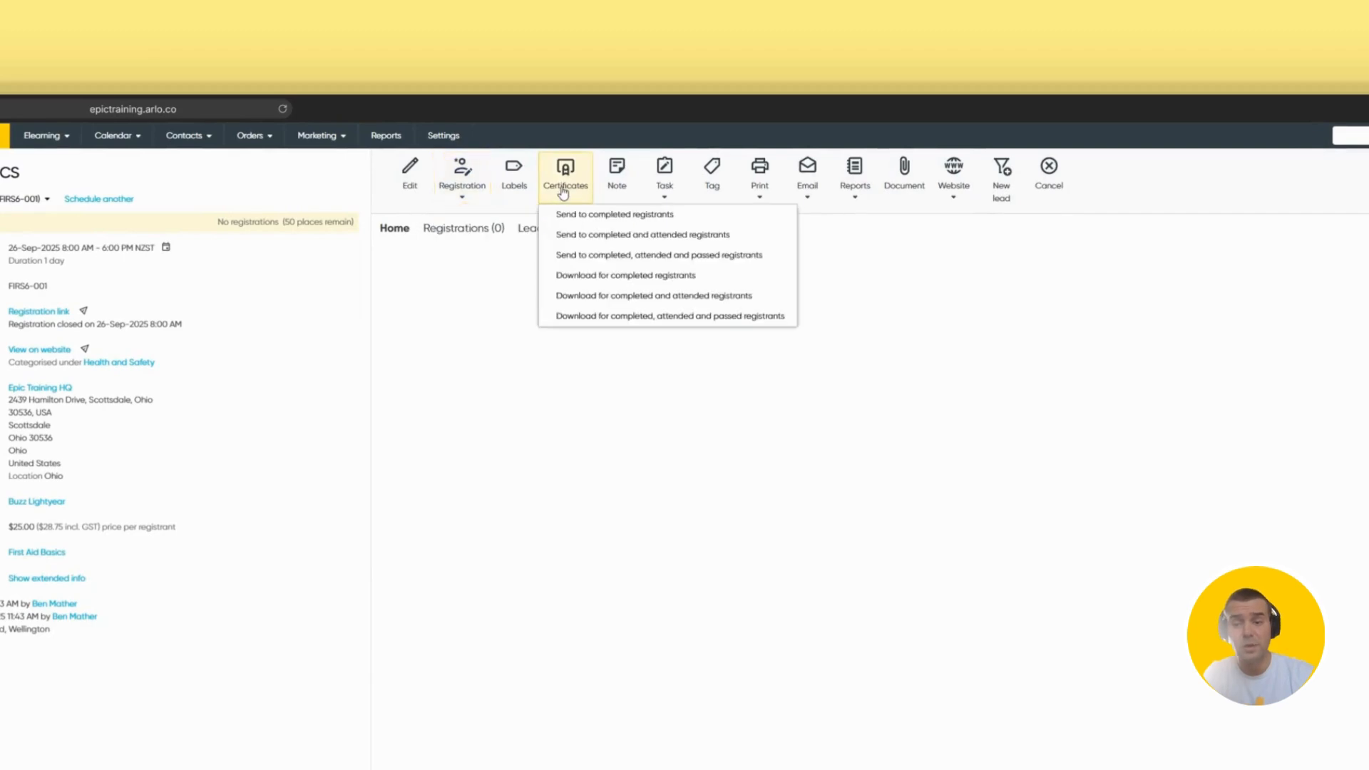
{"action": "left_click", "coordinate": [760, 190]}
{"action": "left_click", "coordinate": [806, 189]}
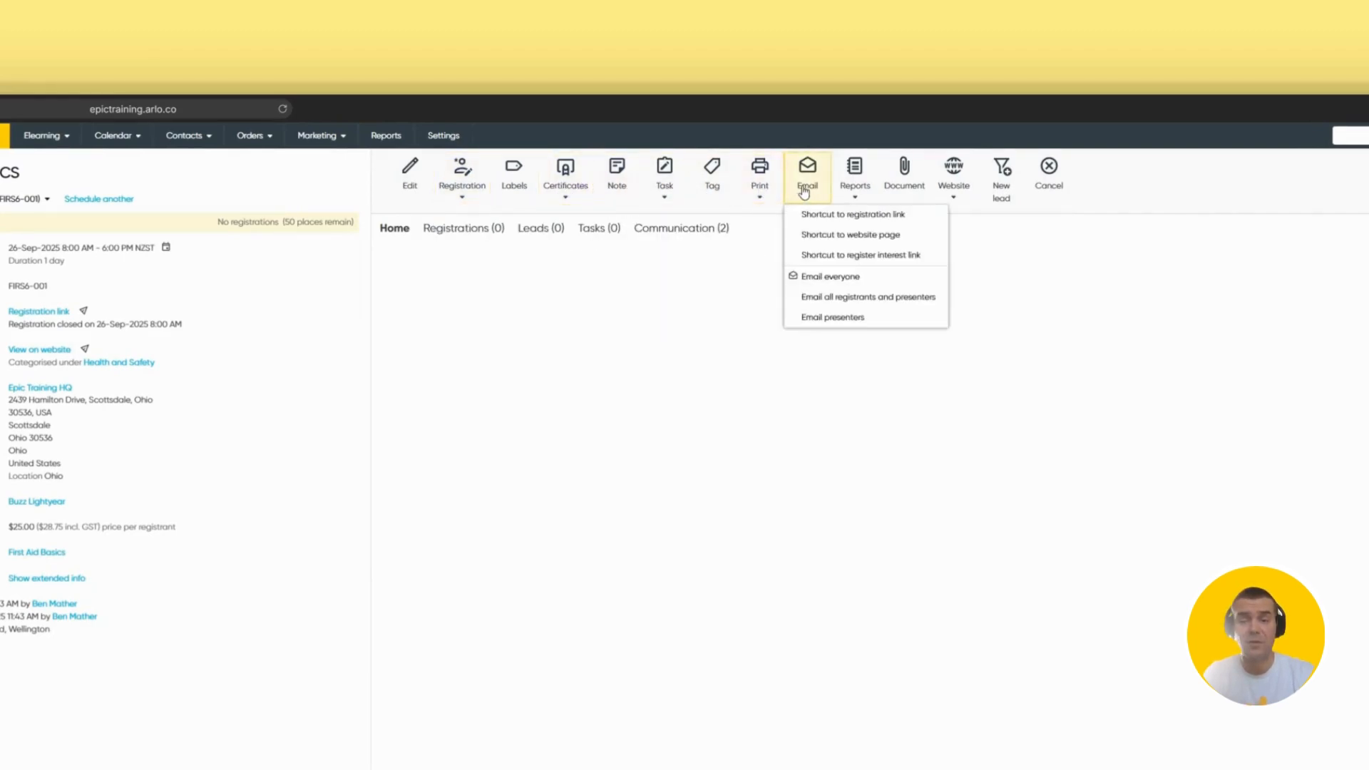
{"action": "left_click", "coordinate": [853, 189]}
{"action": "left_click", "coordinate": [954, 187]}
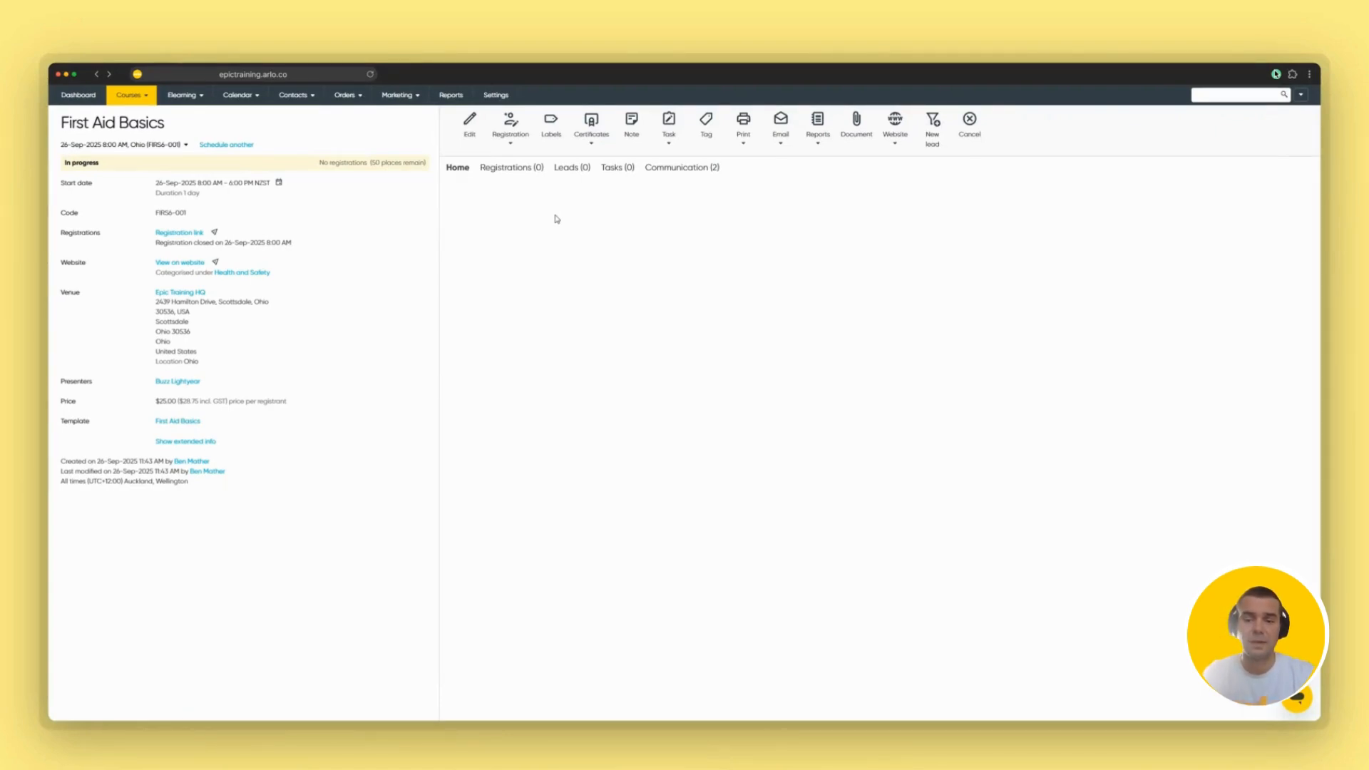
Step: View the First Aid Basics course page on the public website and look through its description
{"action": "left_click", "coordinate": [198, 263]}
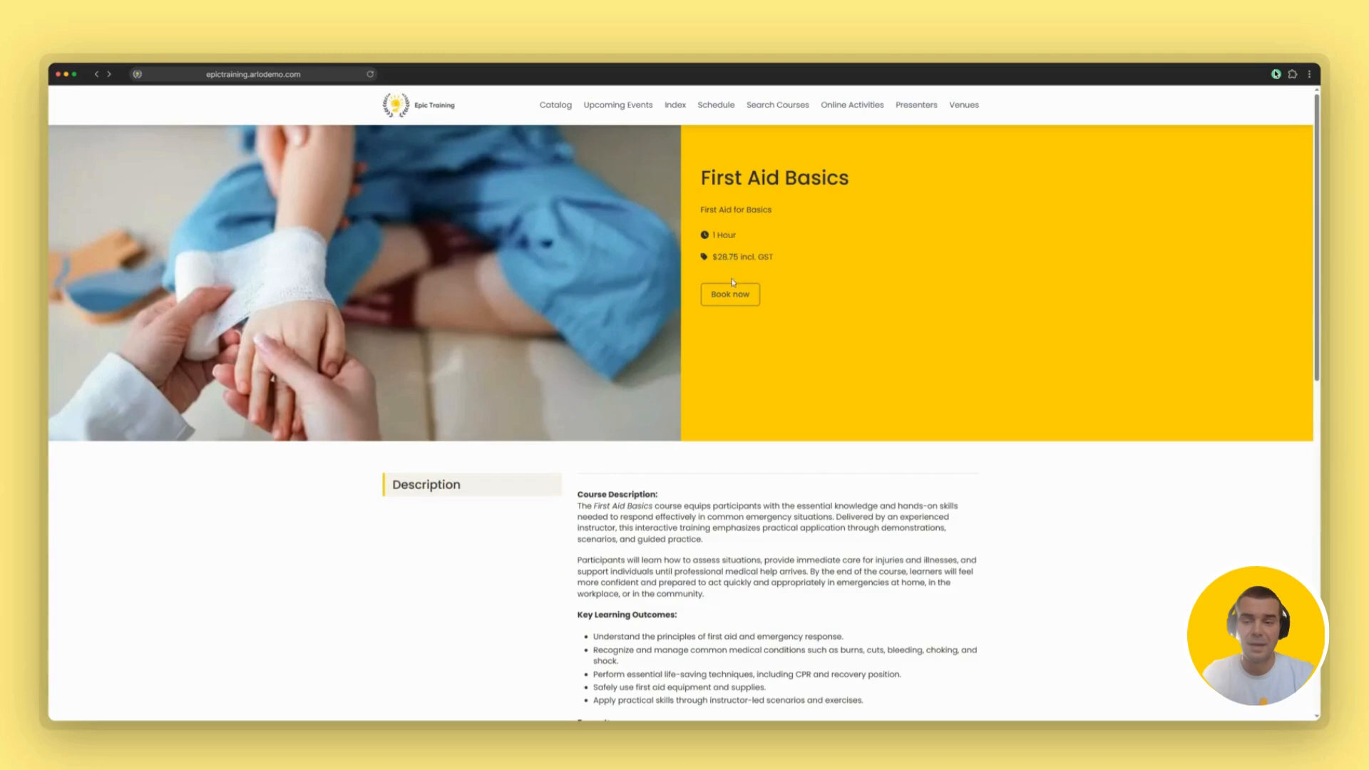
{"action": "scroll", "coordinate": [730, 293], "scroll_direction": "down", "scroll_amount": 5}
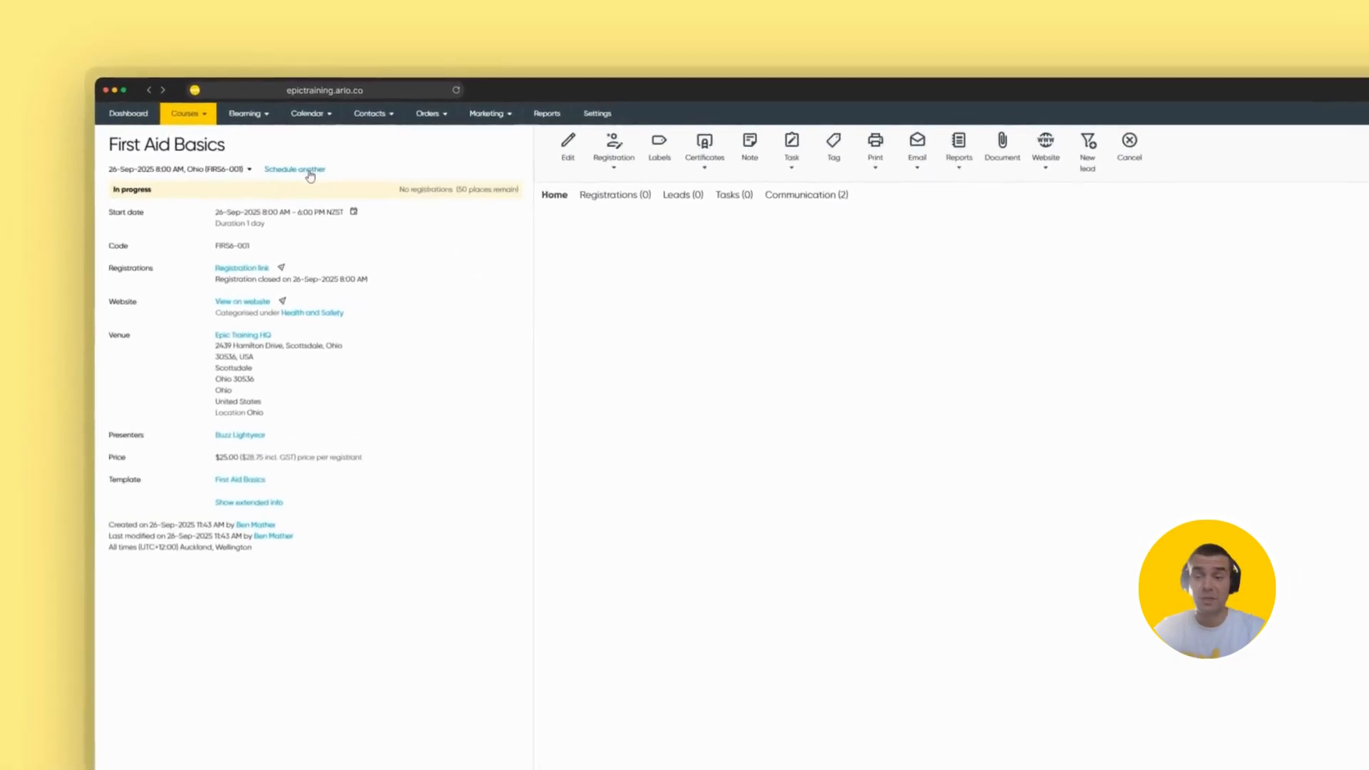
Step: Schedule another run of the First Aid Basics course starting 30-Sep-2025 and open its draft for review
{"action": "left_click", "coordinate": [309, 171]}
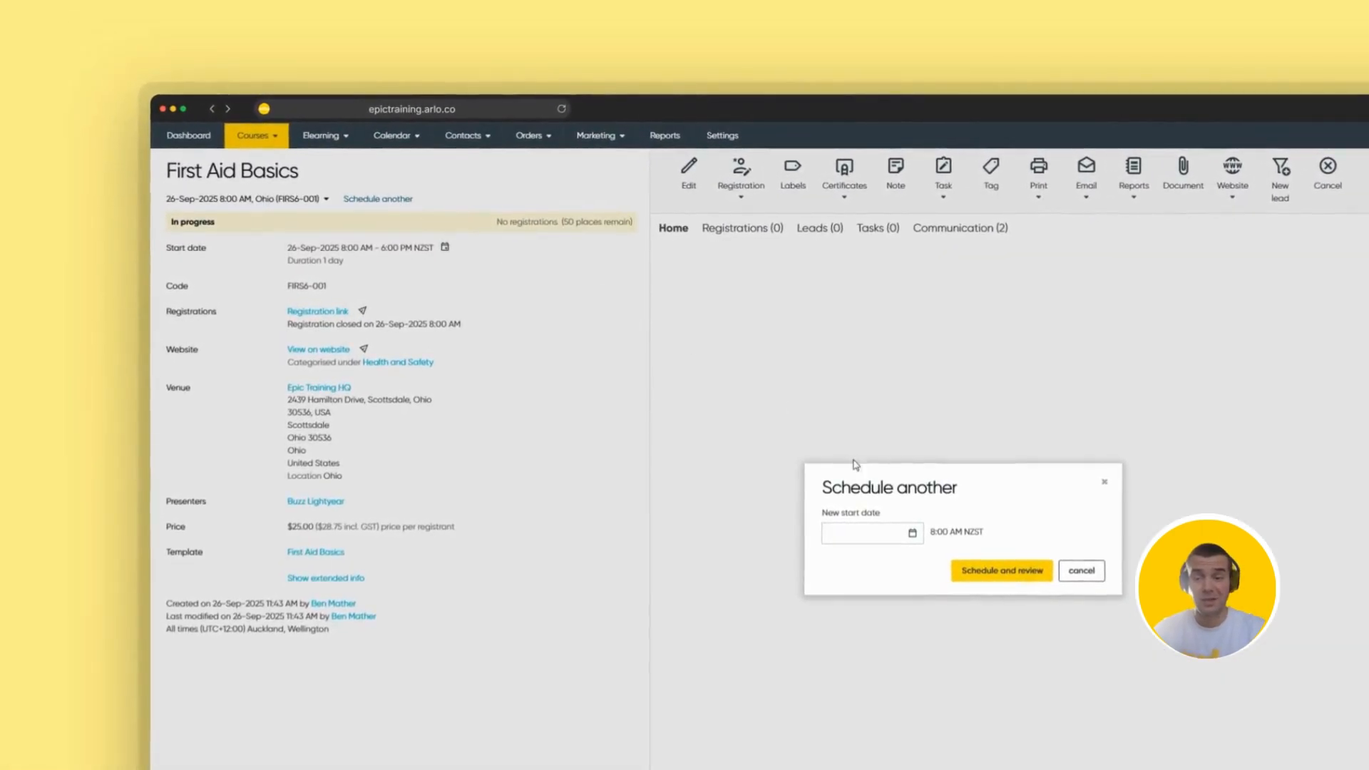
{"action": "left_click", "coordinate": [914, 535]}
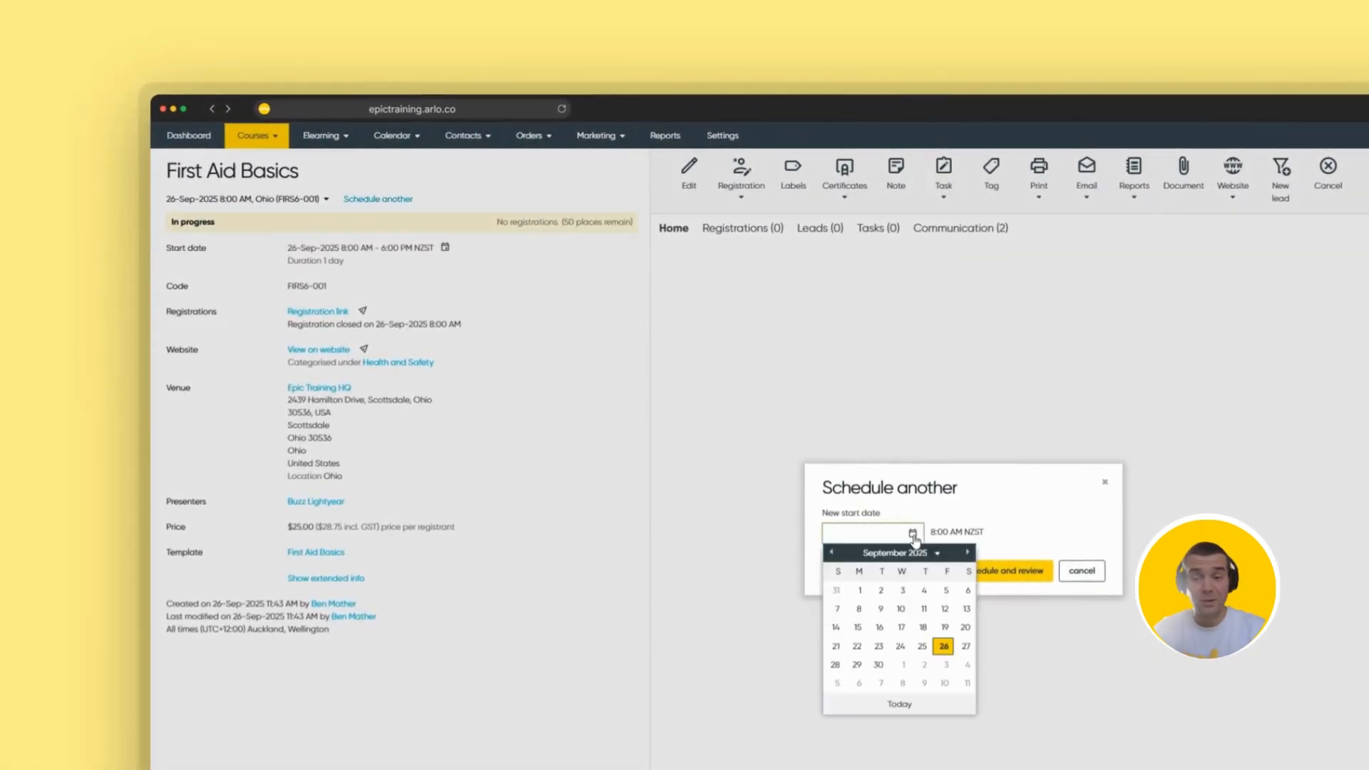
{"action": "left_click", "coordinate": [879, 665]}
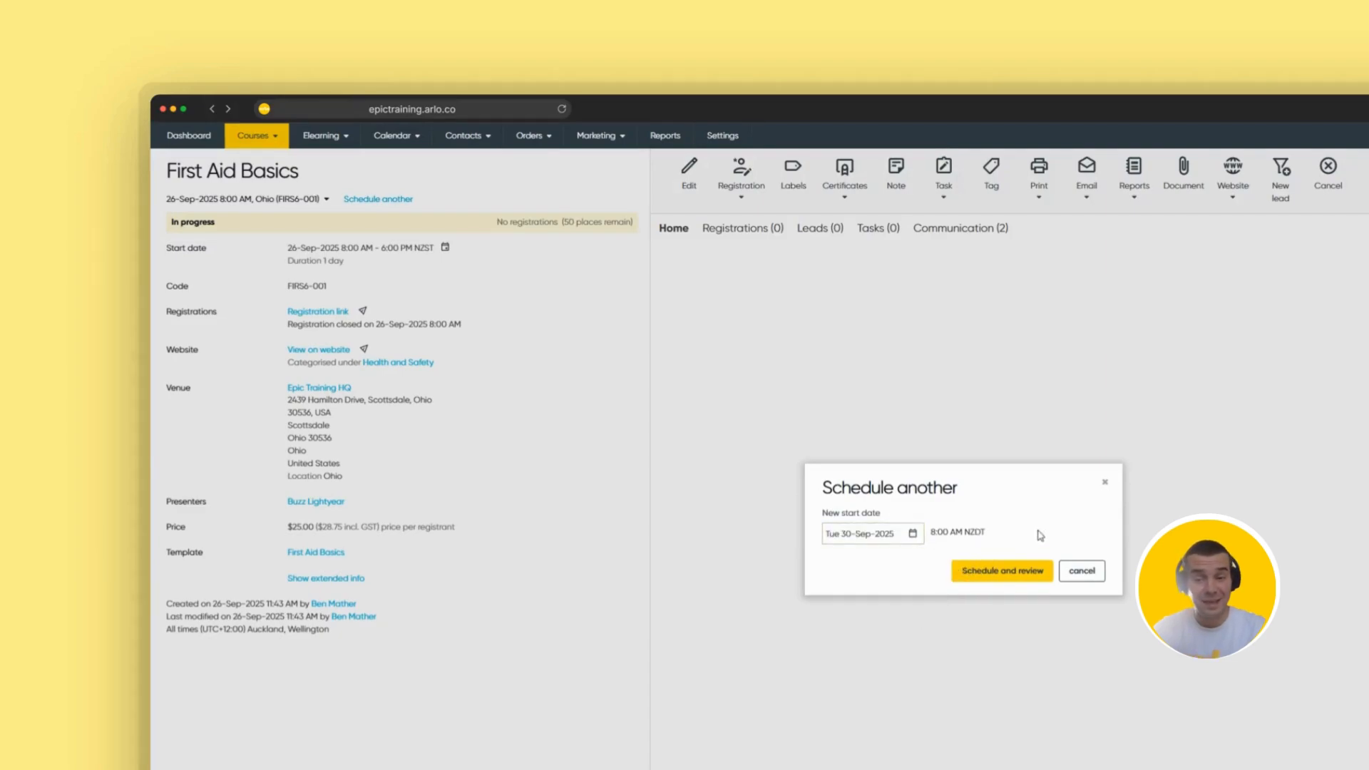
{"action": "left_click", "coordinate": [1001, 570]}
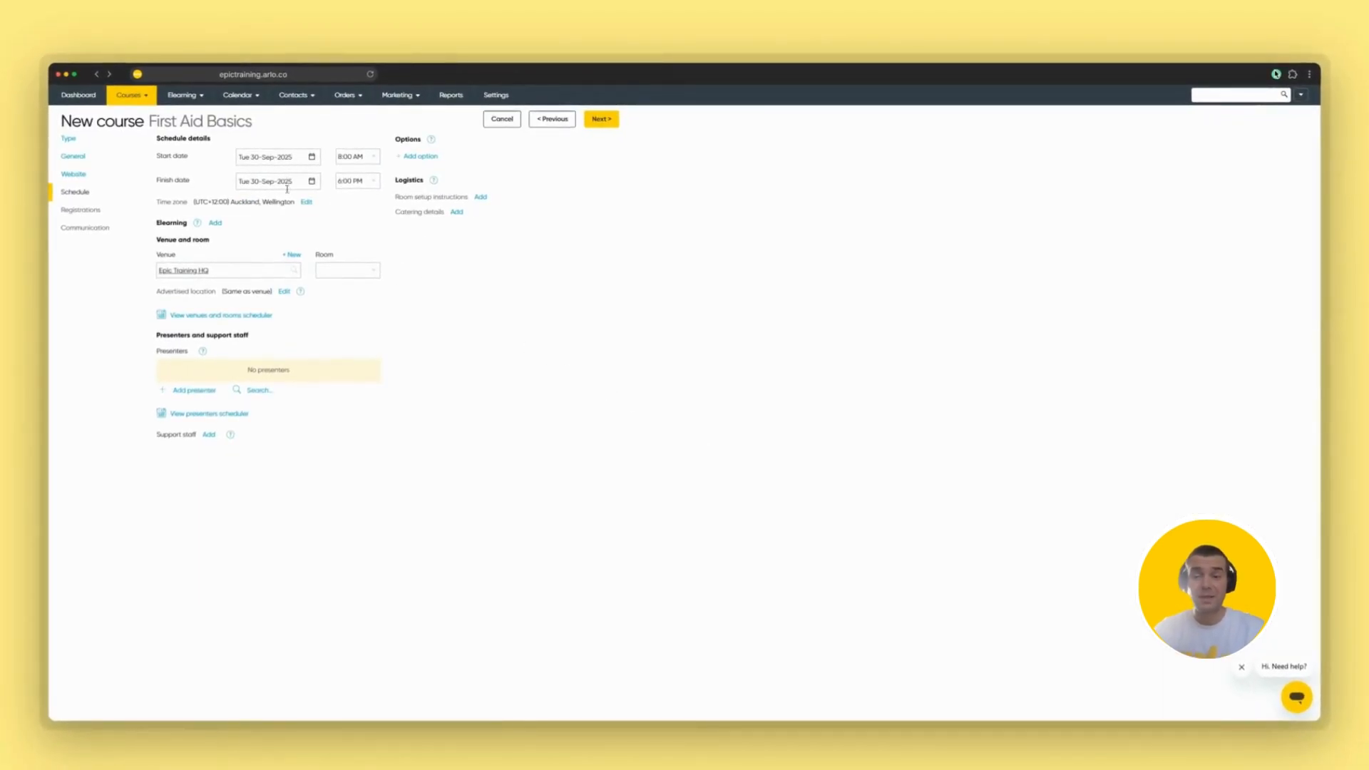
Step: Add the third listed contact as the presenter for the new First Aid Basics run
{"action": "left_click", "coordinate": [193, 390]}
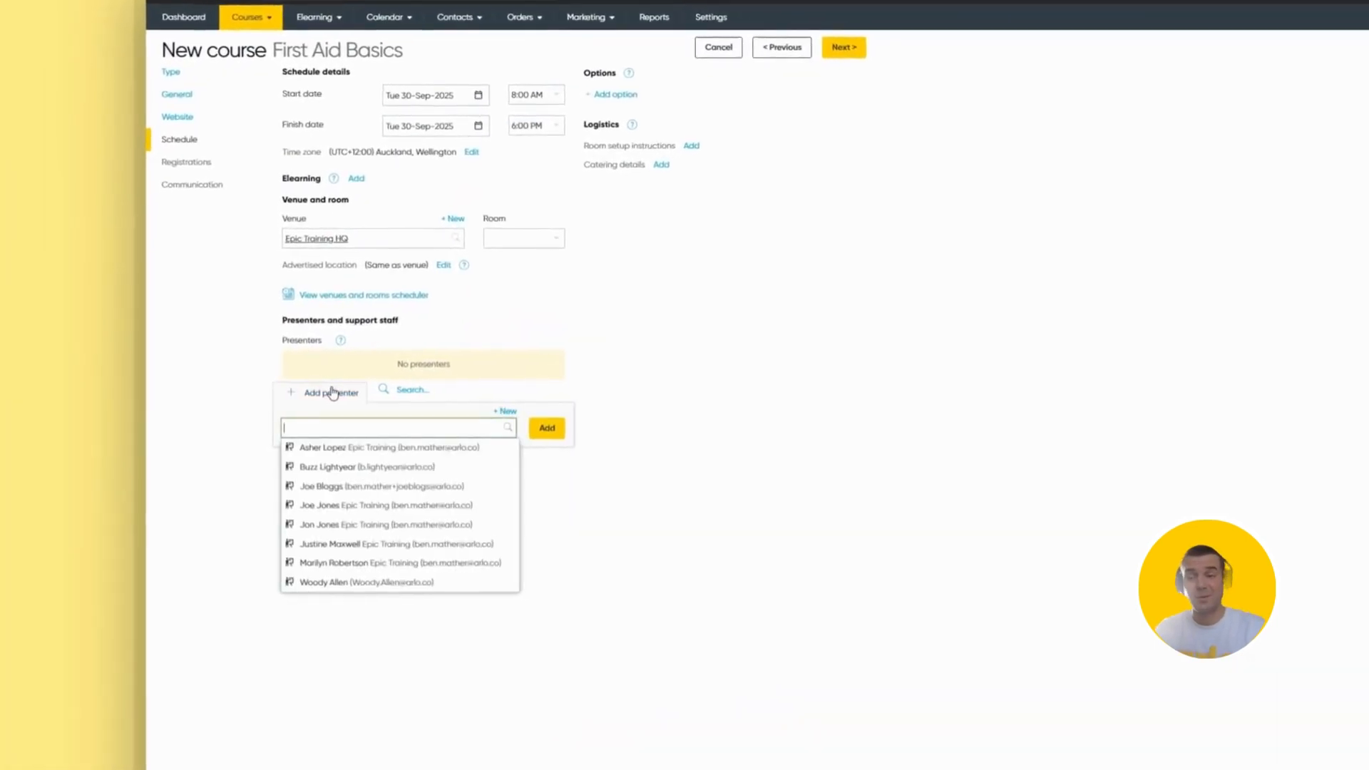
{"action": "left_click", "coordinate": [345, 486]}
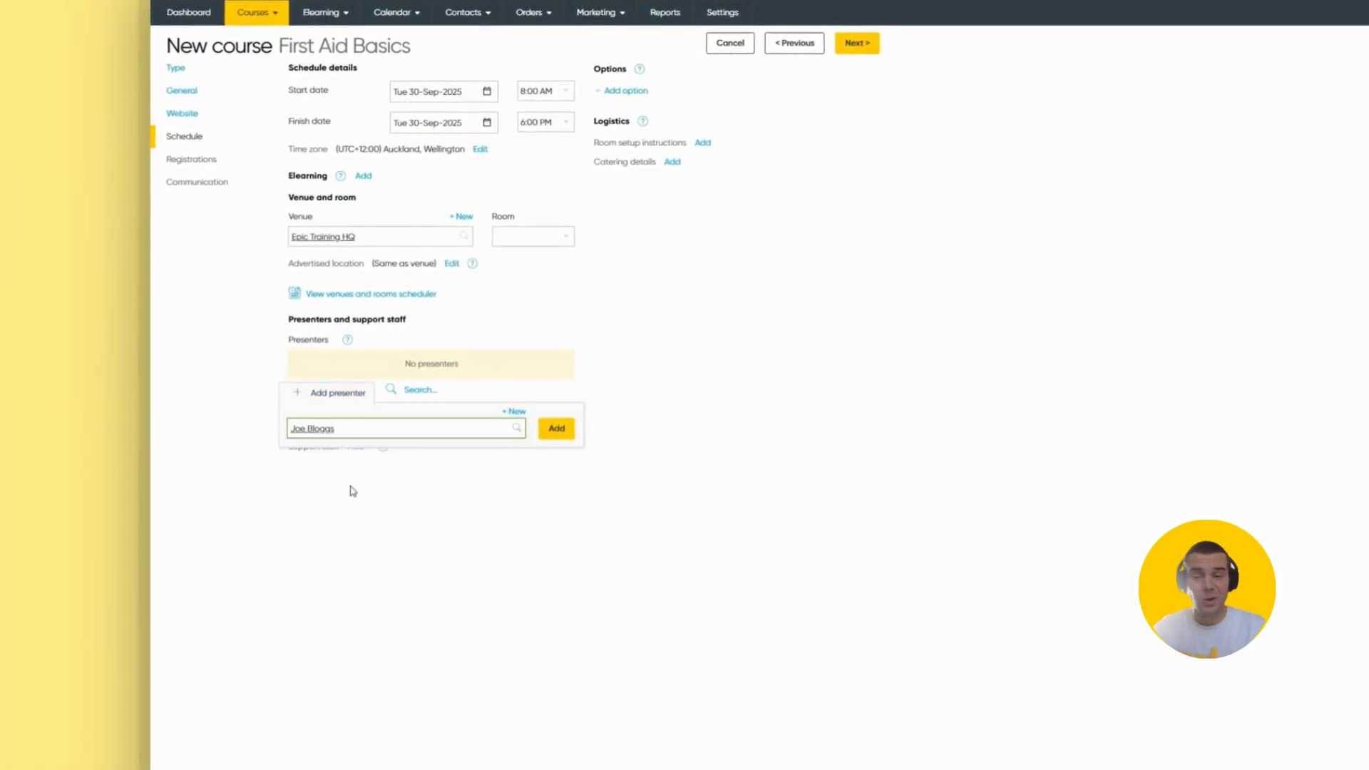
{"action": "left_click", "coordinate": [556, 428]}
{"action": "left_click", "coordinate": [702, 378]}
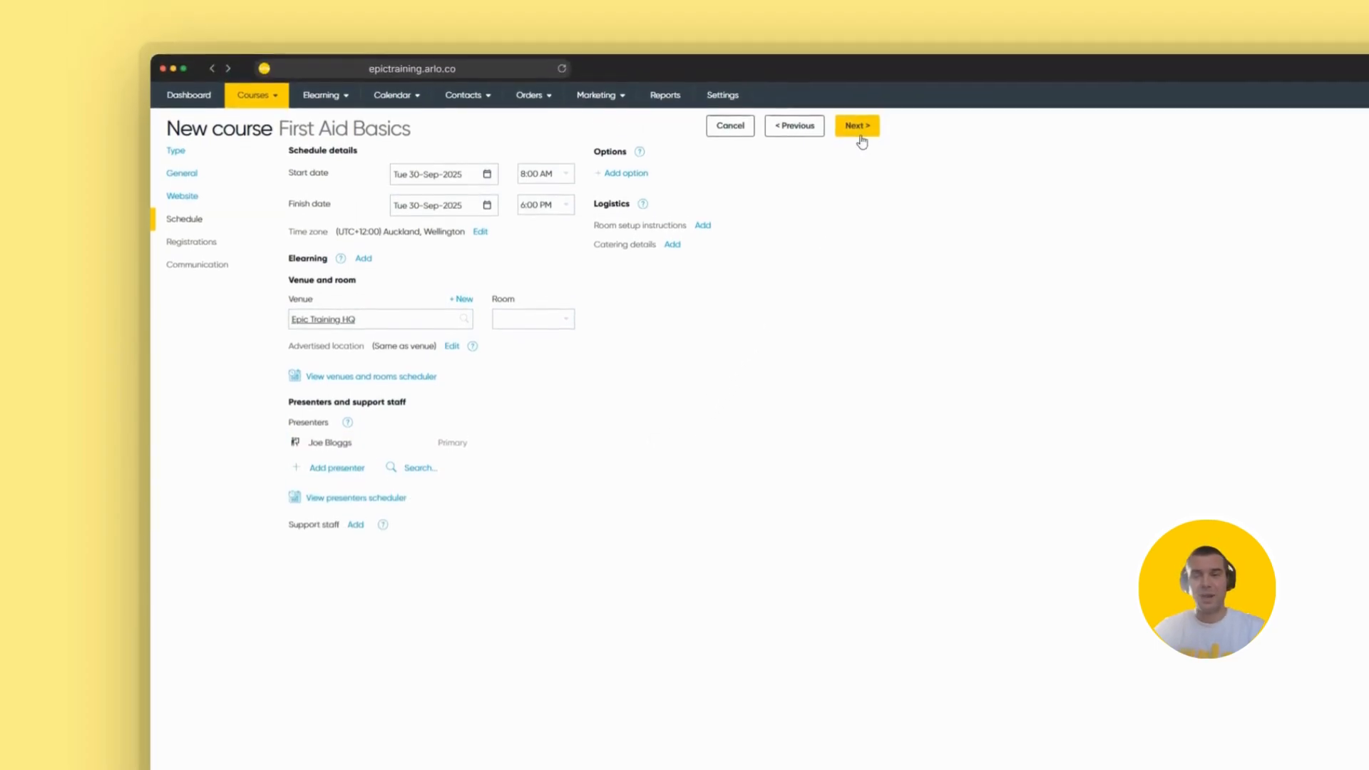
Step: Continue to the registration settings and limit the new run to a minimum of 5 and a maximum of 50 registrations
{"action": "left_click", "coordinate": [859, 131]}
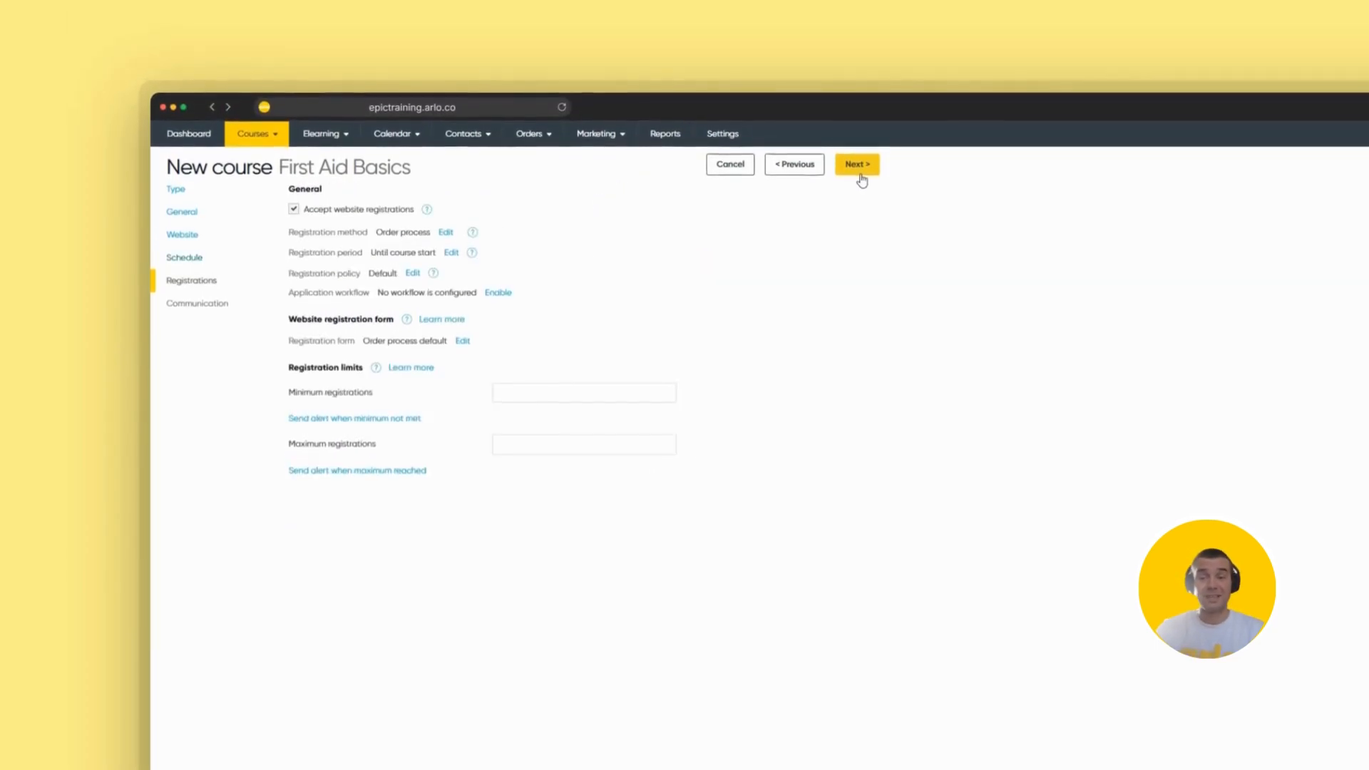
{"action": "left_click", "coordinate": [588, 392]}
{"action": "type", "text": "5"}
{"action": "left_click", "coordinate": [550, 449]}
{"action": "type", "text": "5"}
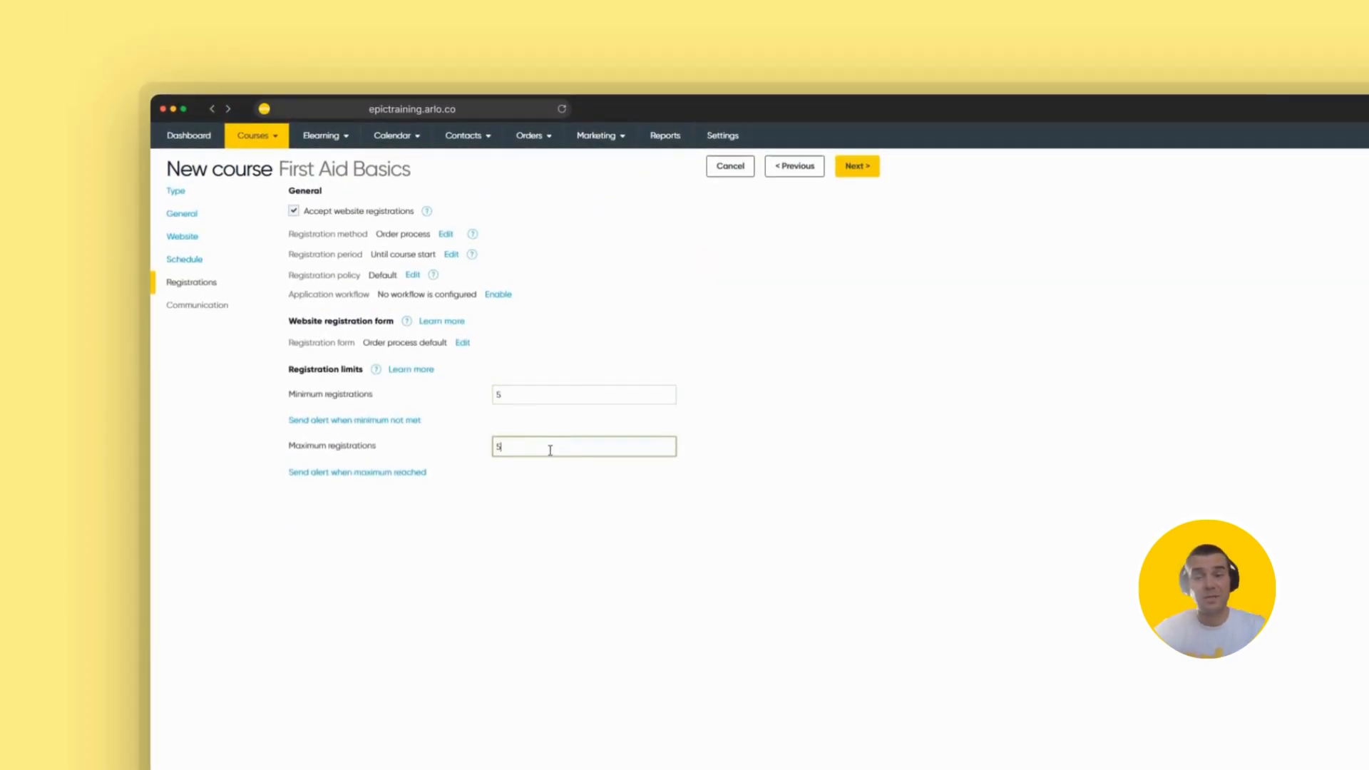
{"action": "type", "text": "0"}
Step: Create a maximum-reached alert for the new run, addressed to the course creator
{"action": "left_click", "coordinate": [417, 472]}
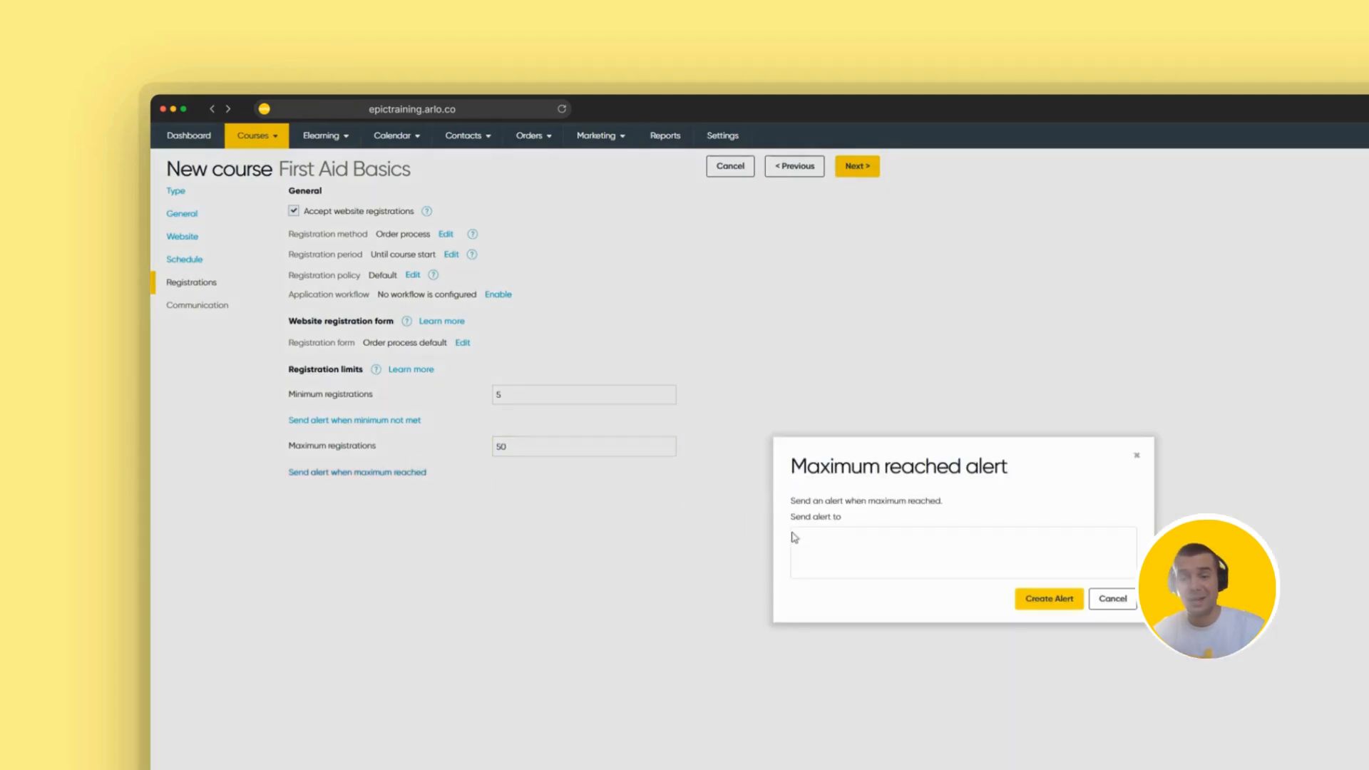
{"action": "left_click", "coordinate": [796, 537]}
{"action": "left_click", "coordinate": [833, 575]}
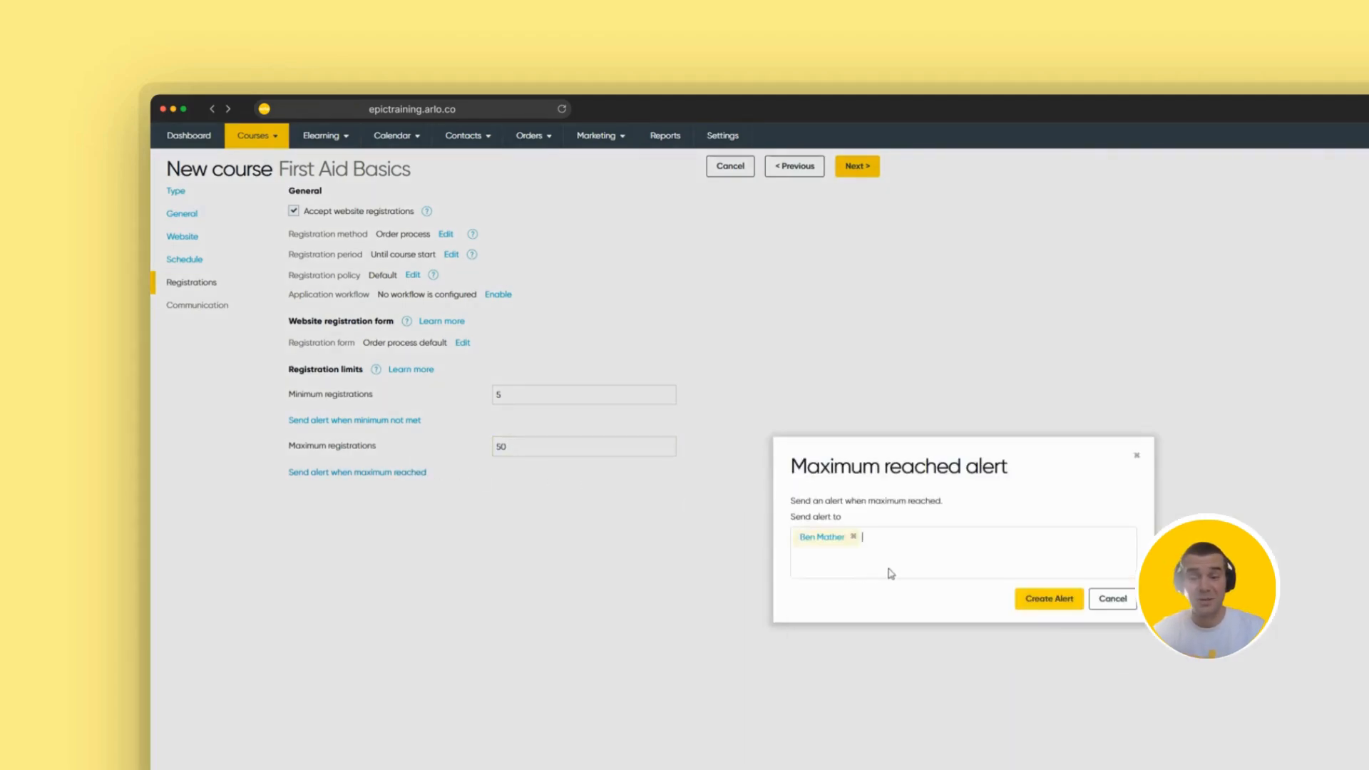
{"action": "left_click", "coordinate": [1038, 599]}
Step: Create and approve the new run with its existing communication settings, and return to the dashboard
{"action": "left_click", "coordinate": [857, 168]}
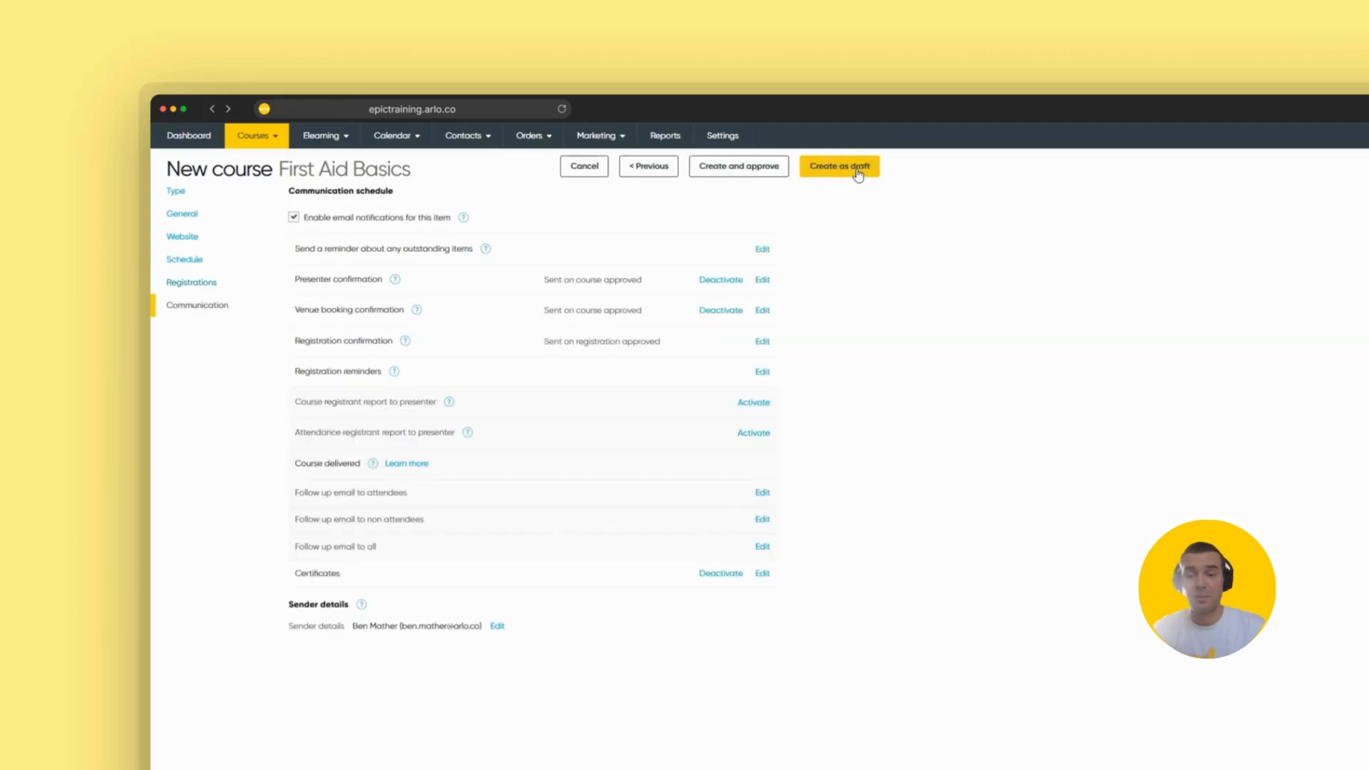
{"action": "left_click", "coordinate": [765, 171]}
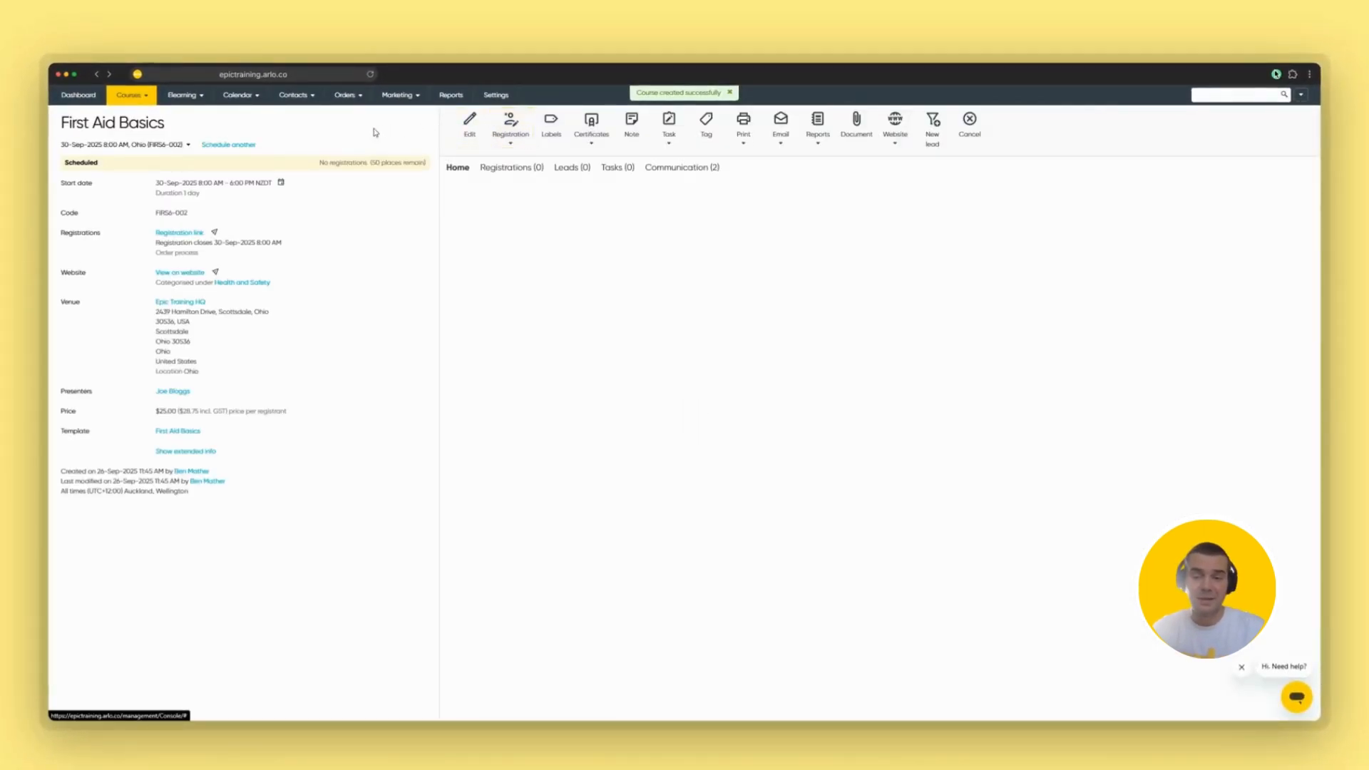
{"action": "left_click", "coordinate": [78, 95]}
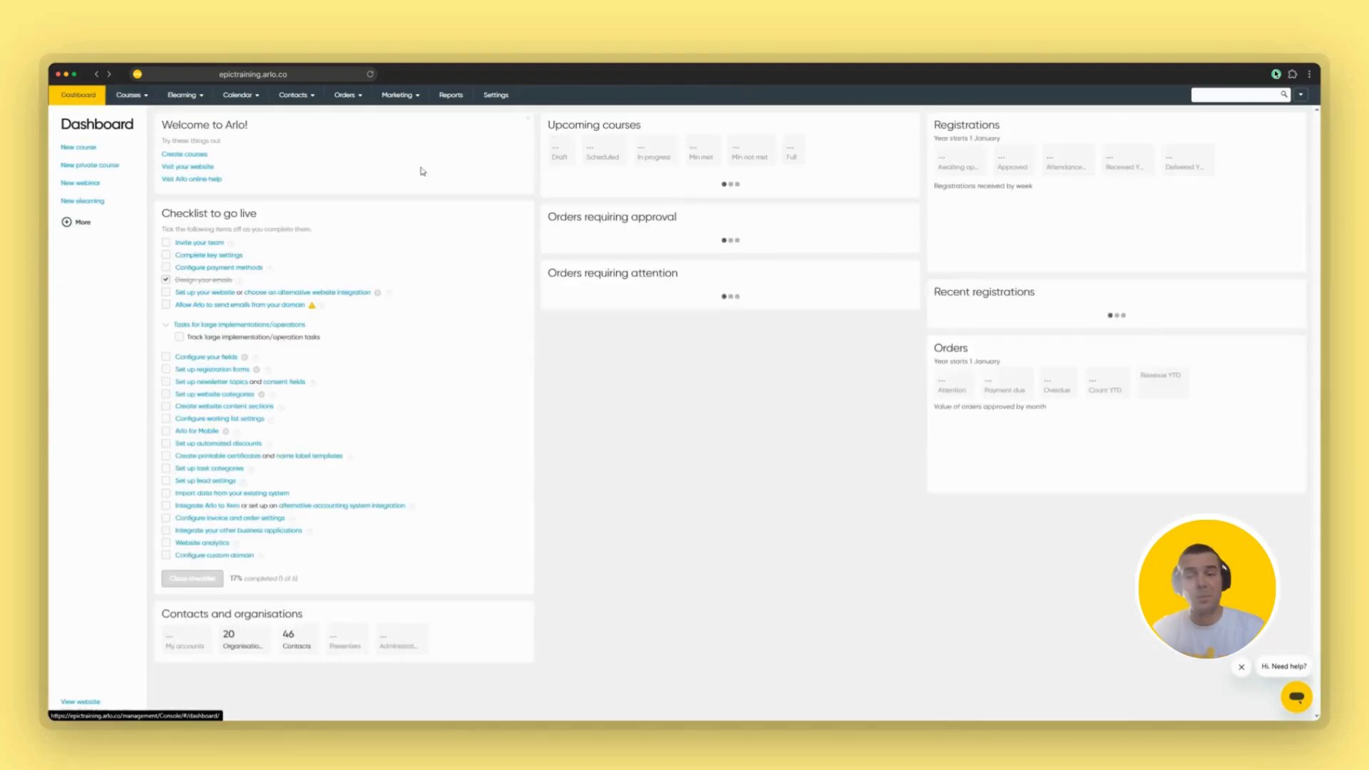